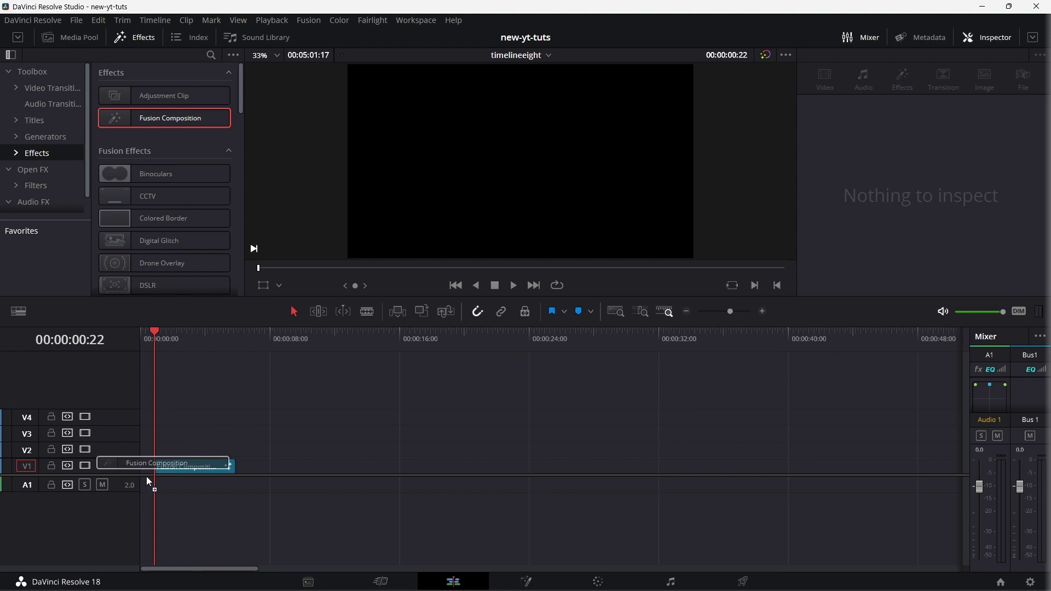
# - Open the Fusion Composition clip on V1 in the Fusion page
pyautogui.rightClick(184, 468)
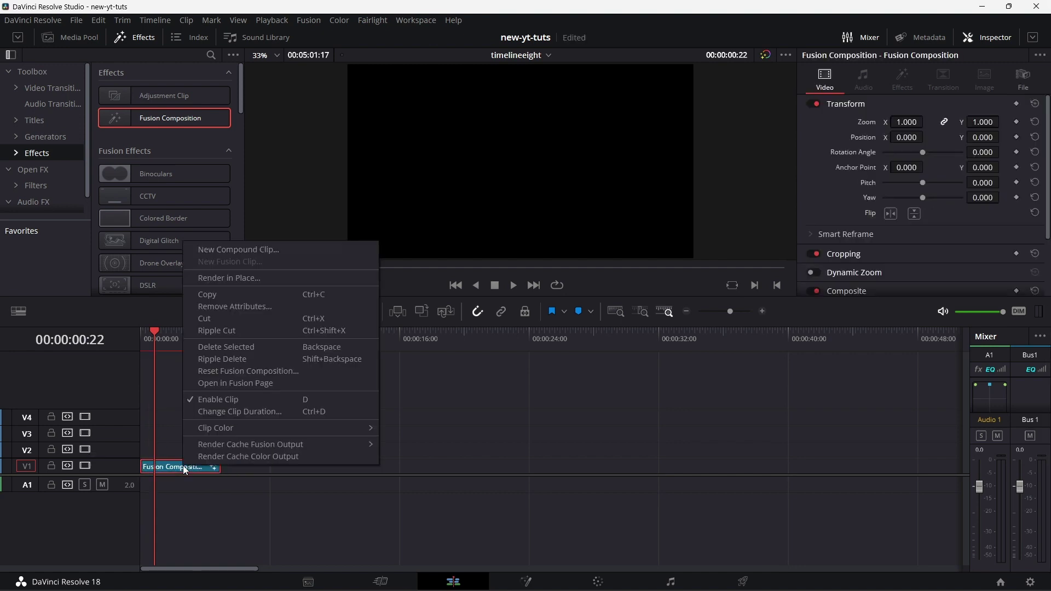
pyautogui.click(247, 384)
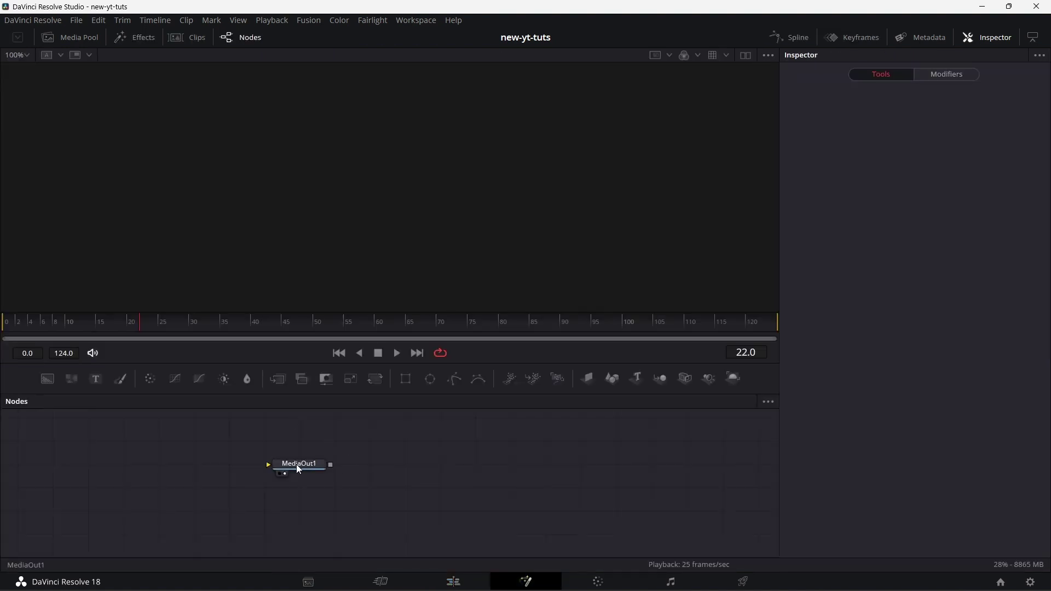
# - Shift MediaOut1 right and stack Rectangle1, Ellipse1, Polygon1 and BSpline1 nodes in a column
pyautogui.moveTo(296, 464); pyautogui.dragTo(580, 488)
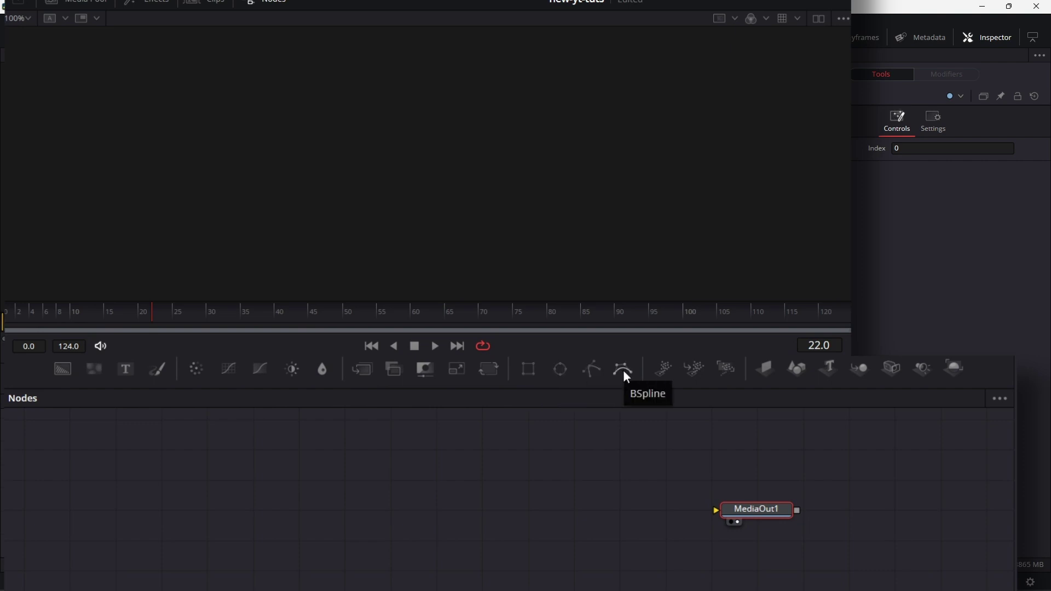
pyautogui.moveTo(530, 370); pyautogui.dragTo(383, 442)
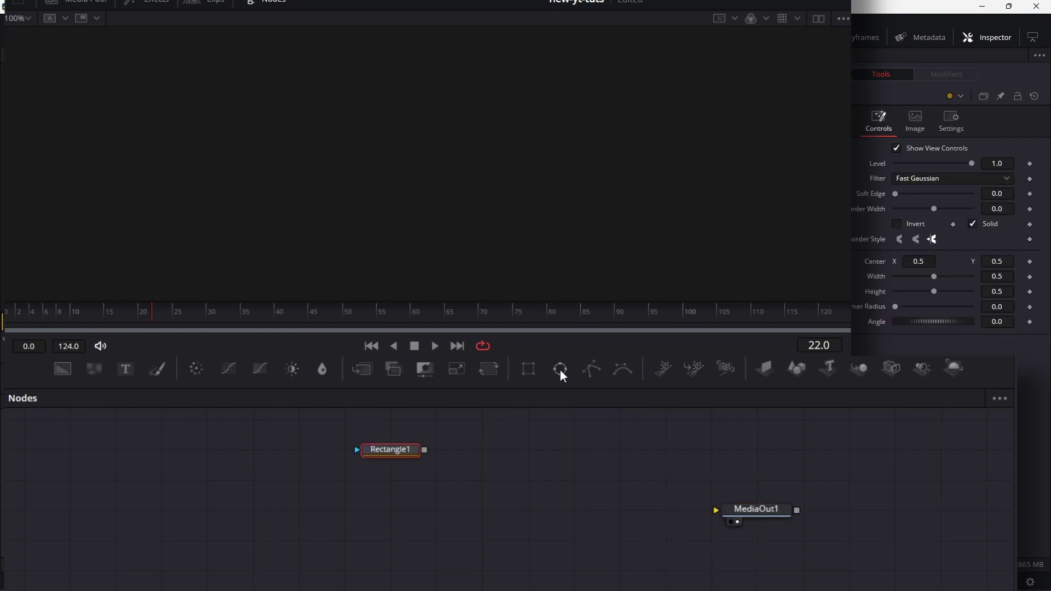
pyautogui.moveTo(416, 481); pyautogui.dragTo(393, 480)
pyautogui.moveTo(585, 372); pyautogui.dragTo(413, 520)
pyautogui.moveTo(623, 369); pyautogui.dragTo(391, 554)
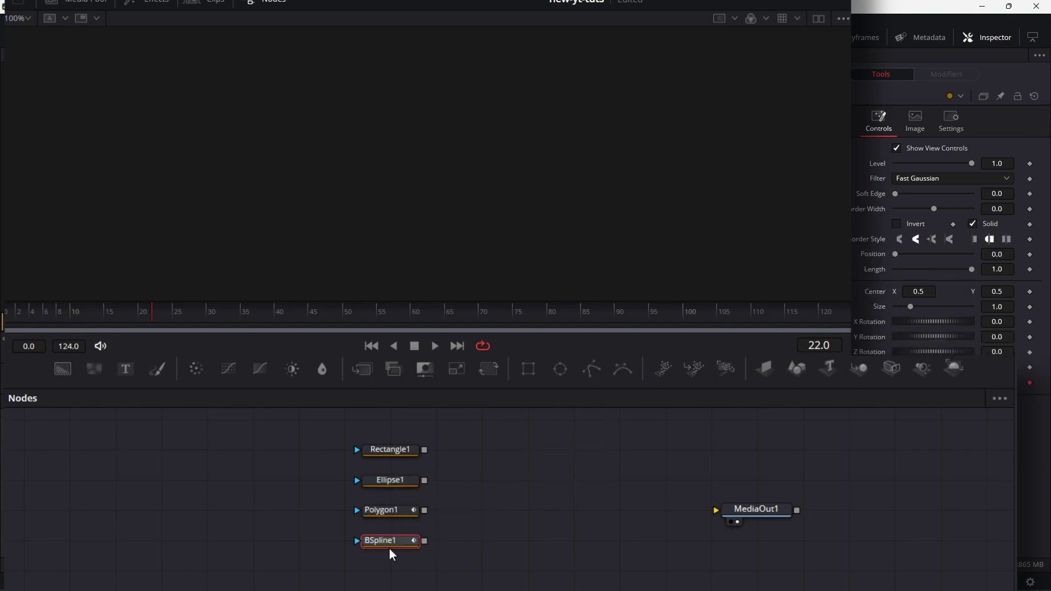
# - Add the Puppy - 4740.mp4 clip as MediaIn1 and view it in the left of dual viewers
pyautogui.click(91, 8)
pyautogui.moveTo(188, 52); pyautogui.dragTo(208, 495)
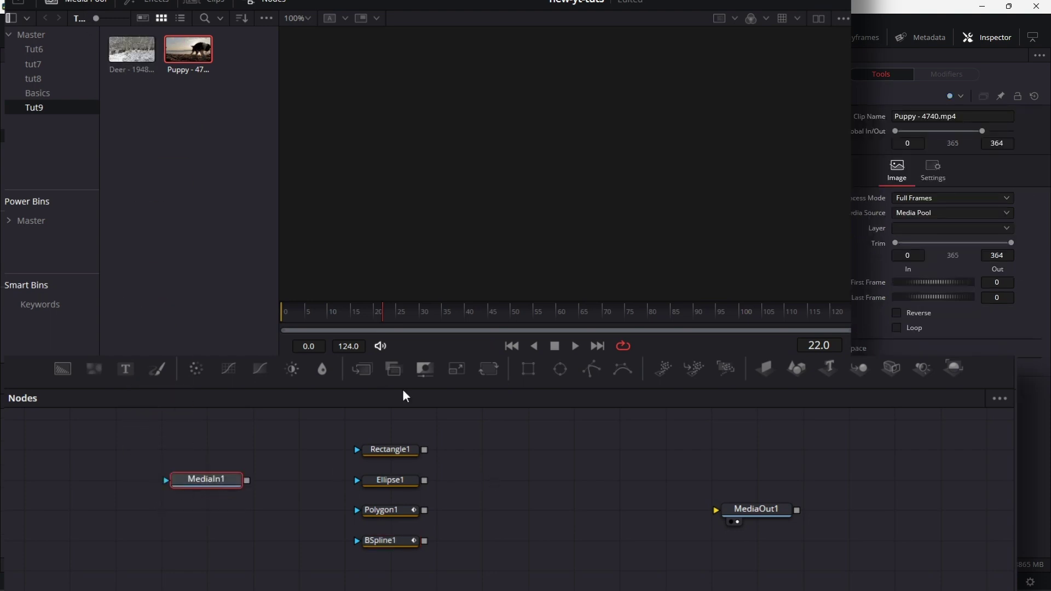
pyautogui.click(79, 8)
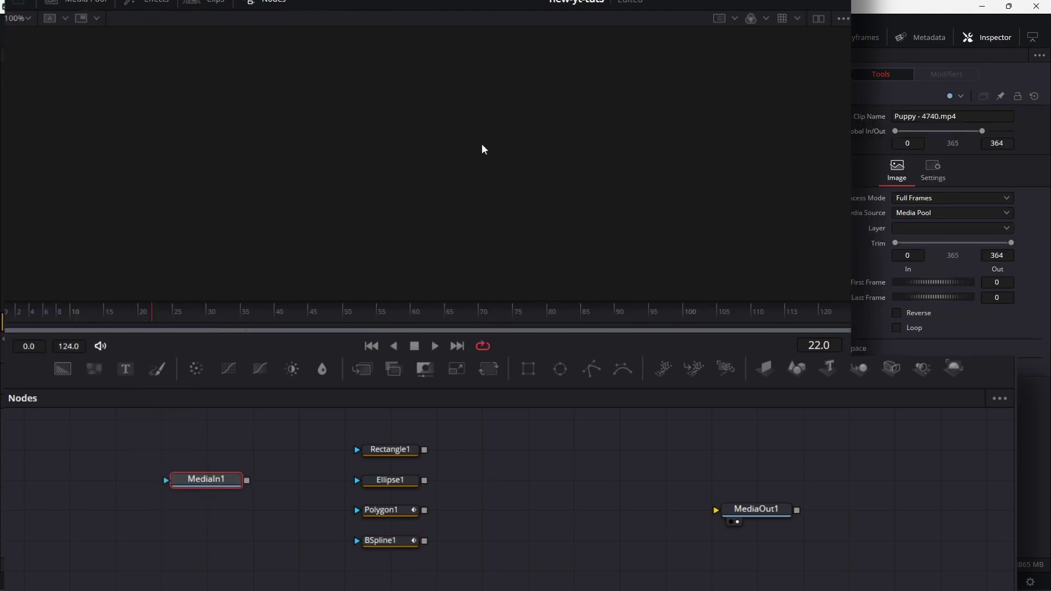
pyautogui.click(820, 19)
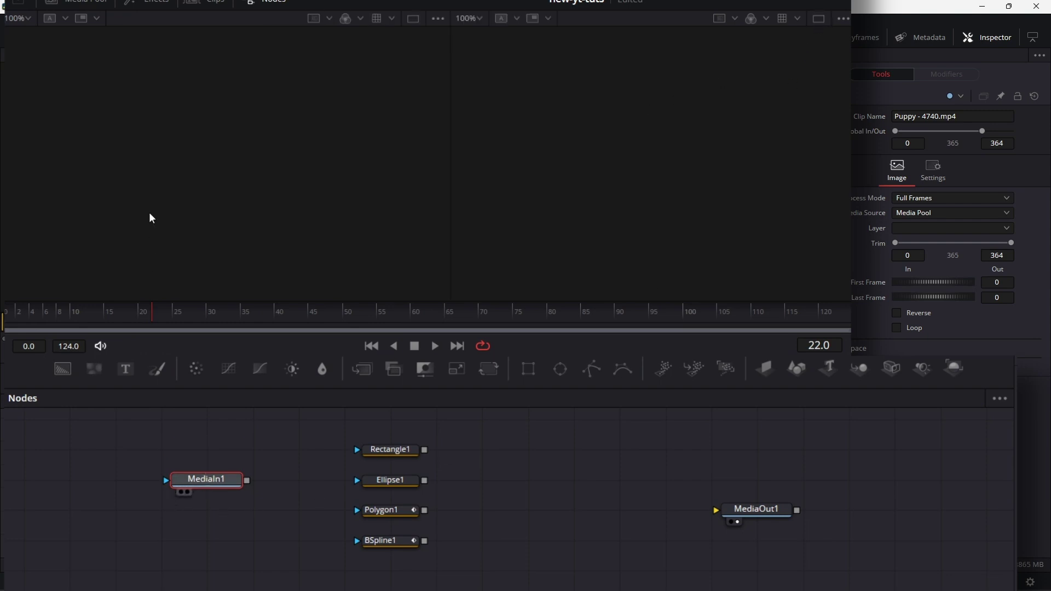
pyautogui.press('1')
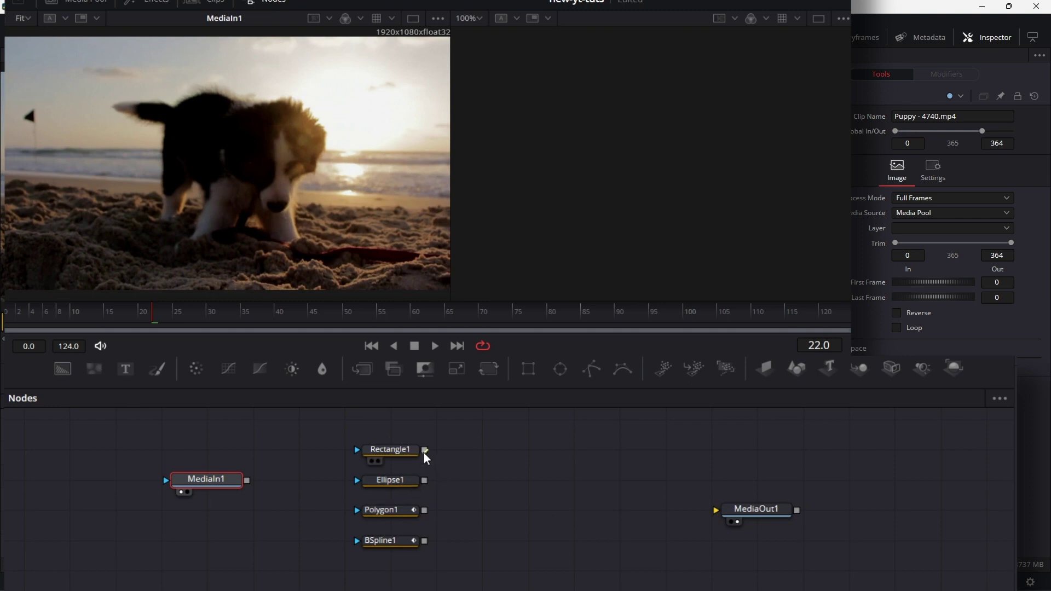
# - Wire Rectangle1, then Ellipse1, then Polygon1 into MediaOut1, ending with Polygon1 connected
pyautogui.moveTo(424, 450); pyautogui.dragTo(715, 510)
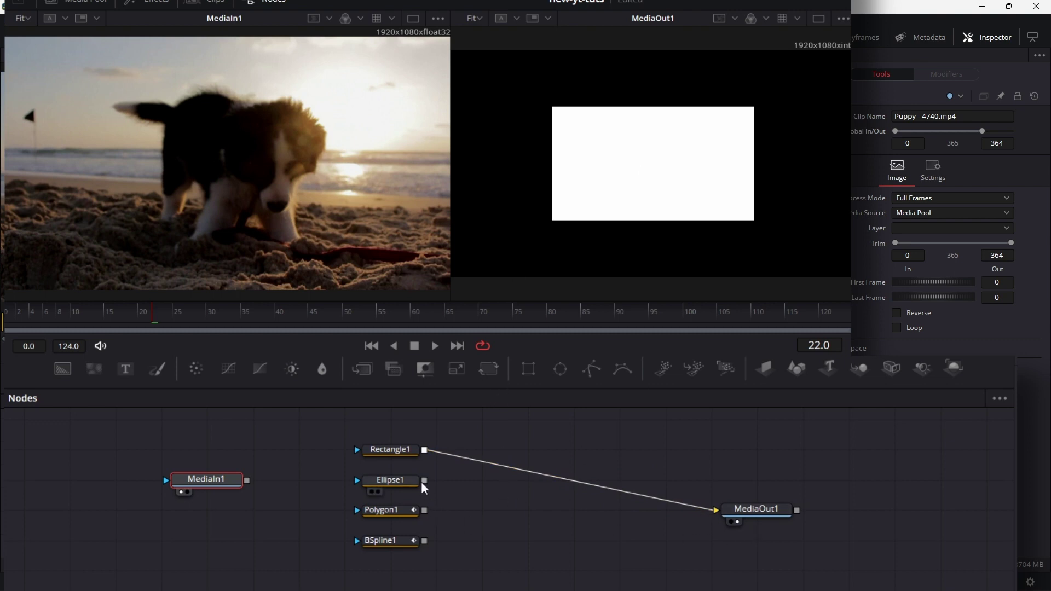
pyautogui.moveTo(424, 481); pyautogui.dragTo(721, 517)
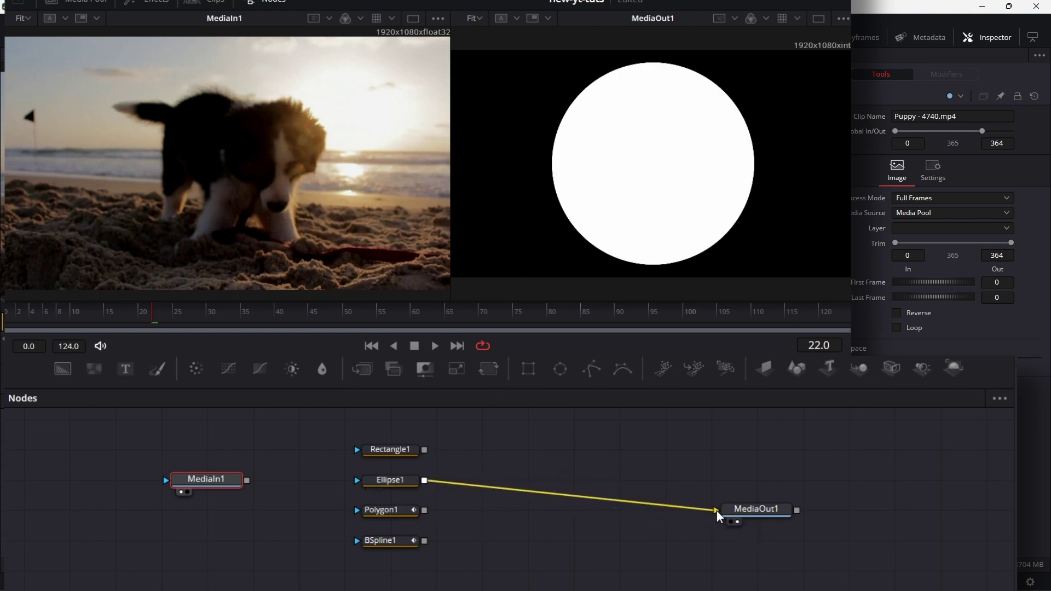
pyautogui.moveTo(424, 511); pyautogui.dragTo(716, 510)
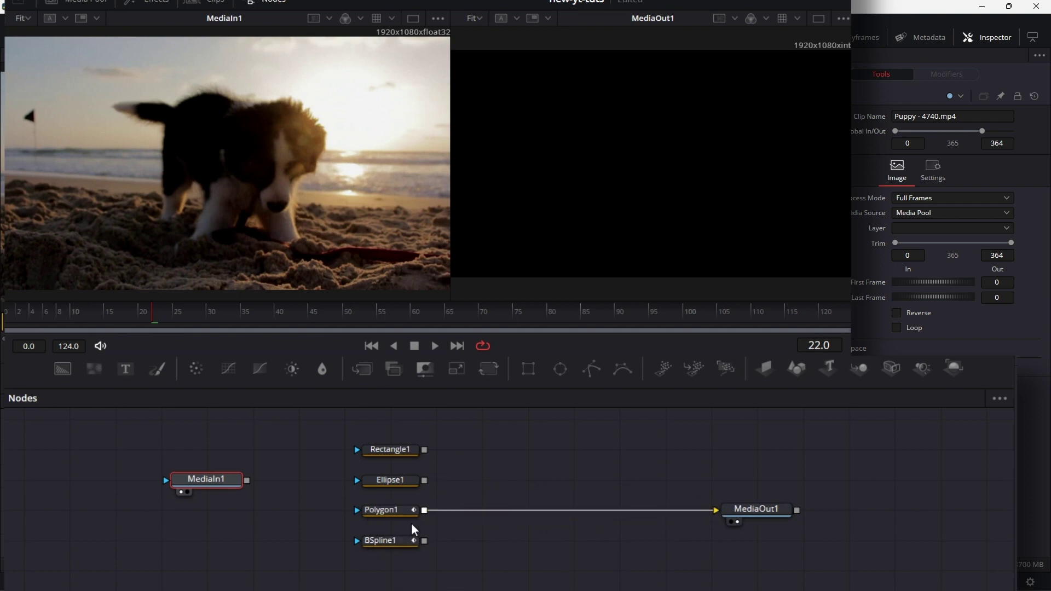
# - Draw a closed six-point angular Polygon1 shape, then swap MediaOut1's input to BSpline1
pyautogui.click(382, 511)
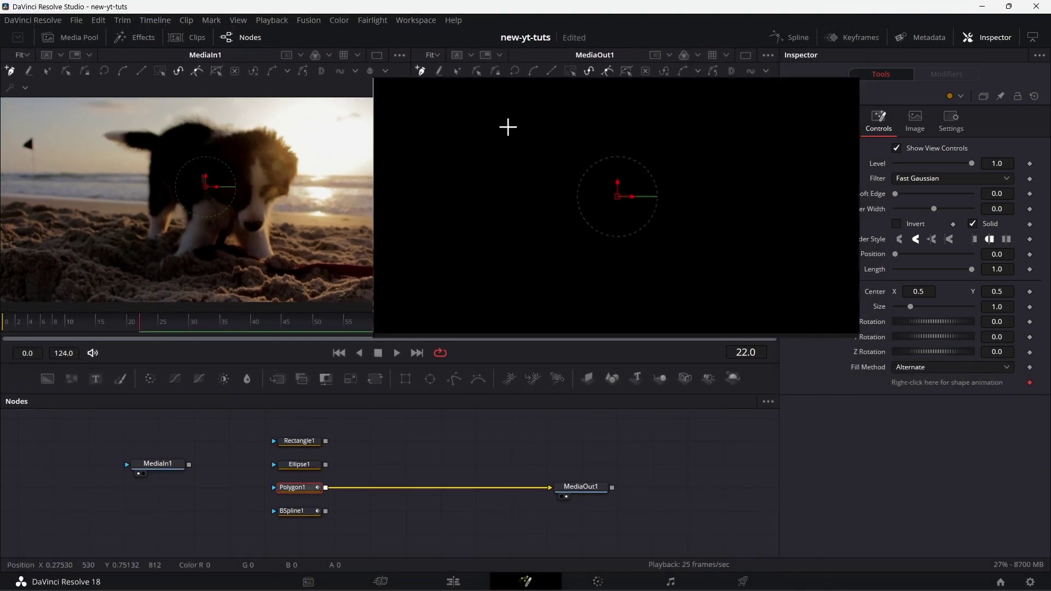
pyautogui.moveTo(562, 106); pyautogui.dragTo(602, 106)
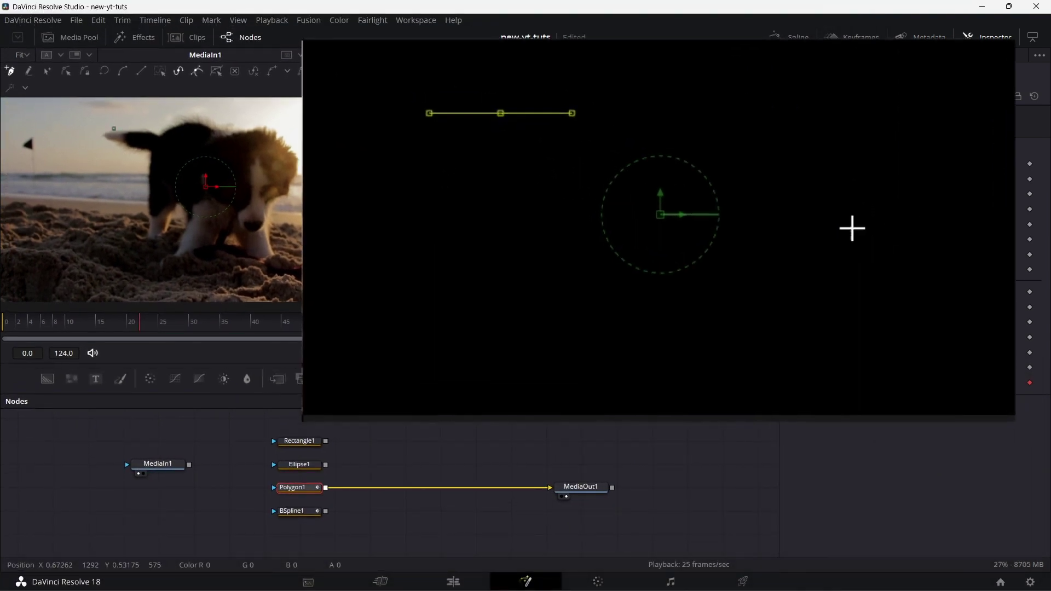
pyautogui.click(891, 239)
pyautogui.click(674, 352)
pyautogui.click(476, 307)
pyautogui.click(548, 239)
pyautogui.click(381, 118)
pyautogui.click(501, 114)
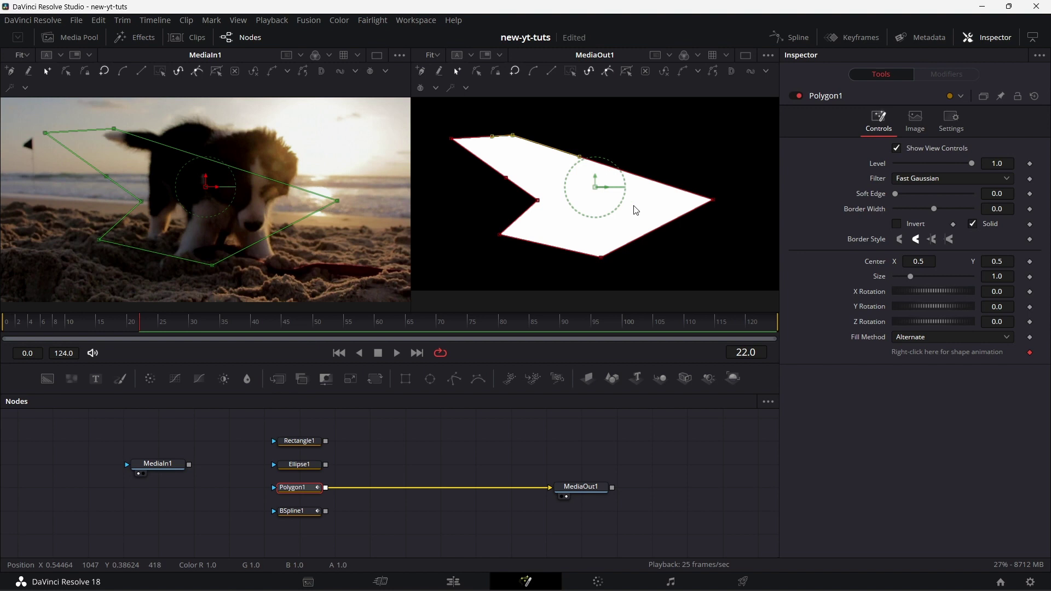
pyautogui.moveTo(337, 488); pyautogui.dragTo(522, 494)
pyautogui.moveTo(326, 511); pyautogui.dragTo(549, 486)
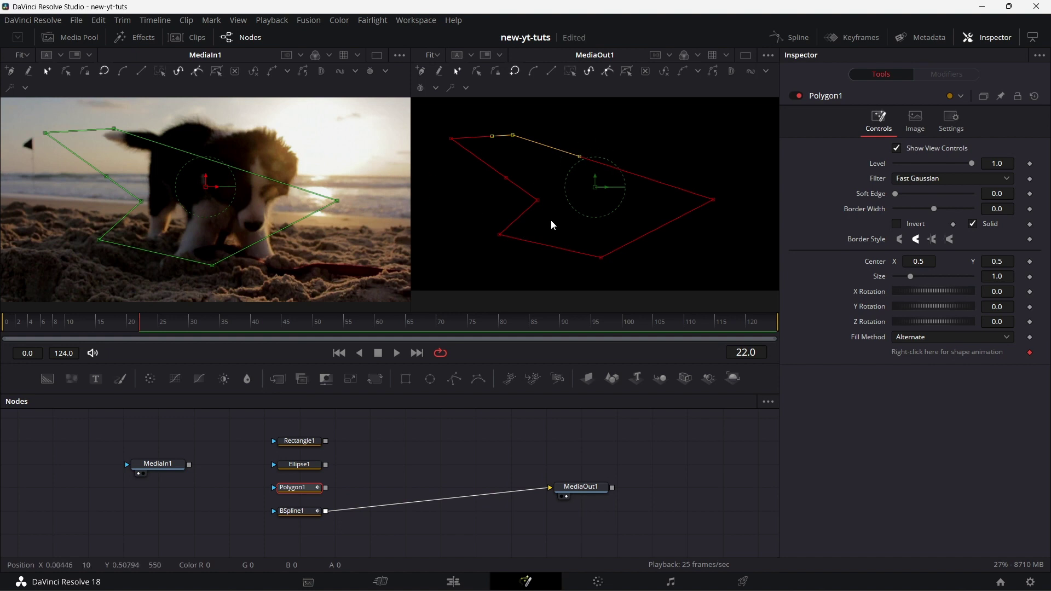
# - Draw an eight-point closed BSpline1 shape around the viewer and finish it with Shift+F
pyautogui.click(307, 511)
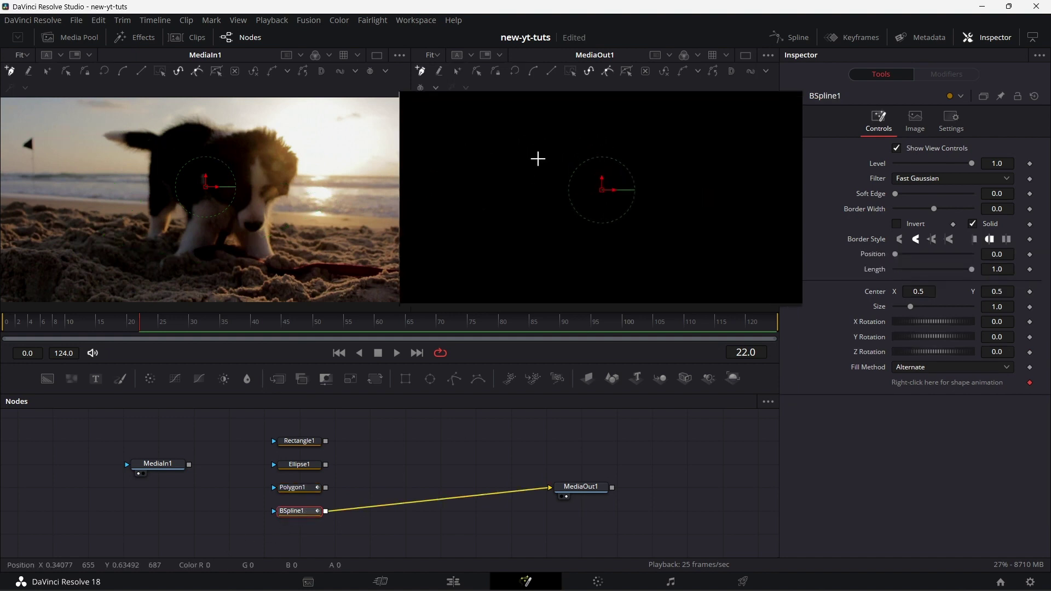
pyautogui.click(517, 124)
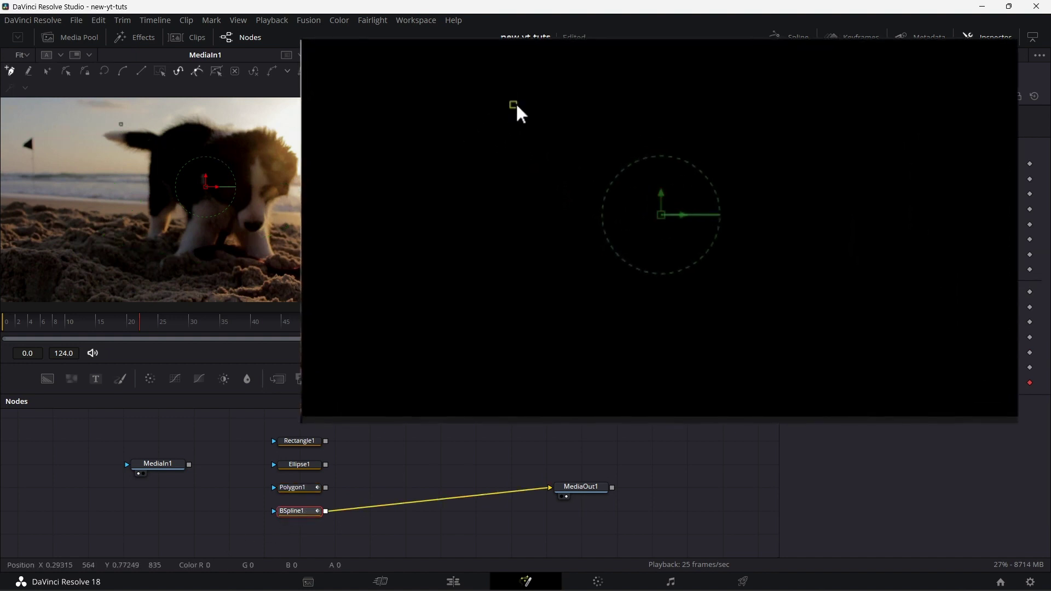
pyautogui.click(864, 145)
pyautogui.click(822, 275)
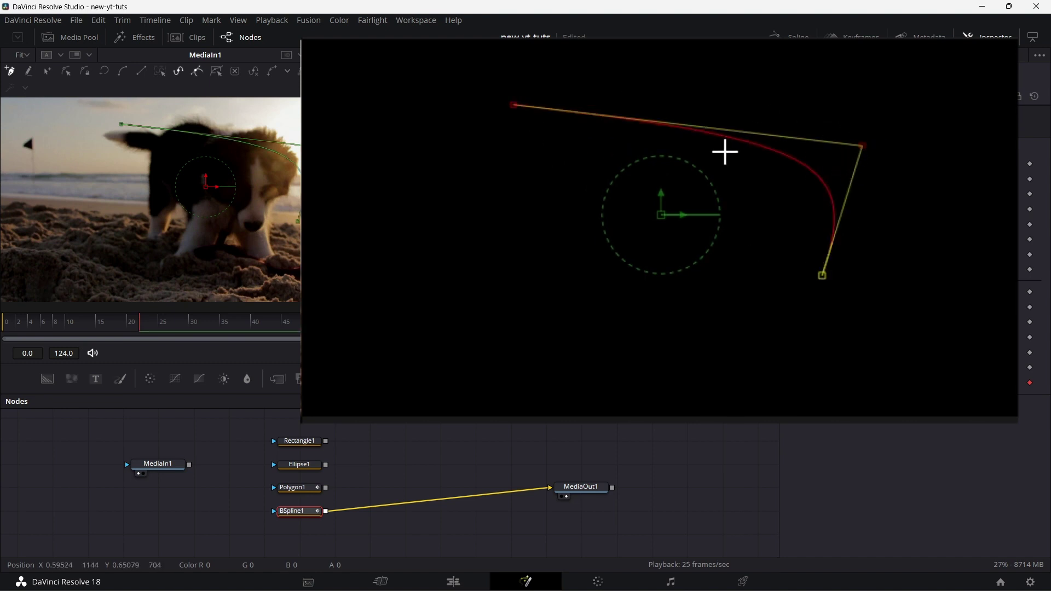
pyautogui.click(594, 343)
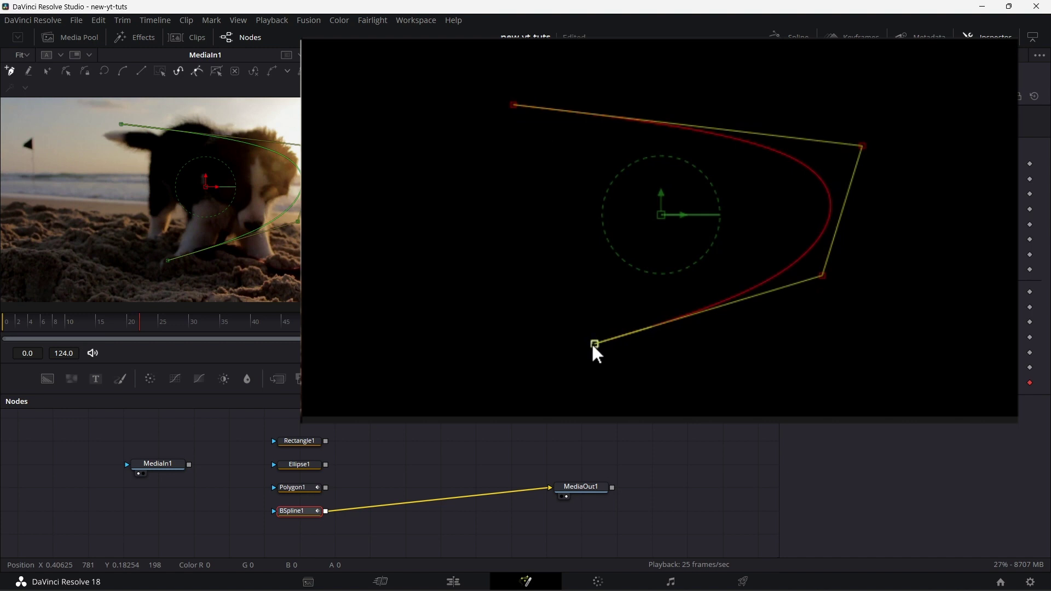
pyautogui.click(418, 220)
pyautogui.click(545, 206)
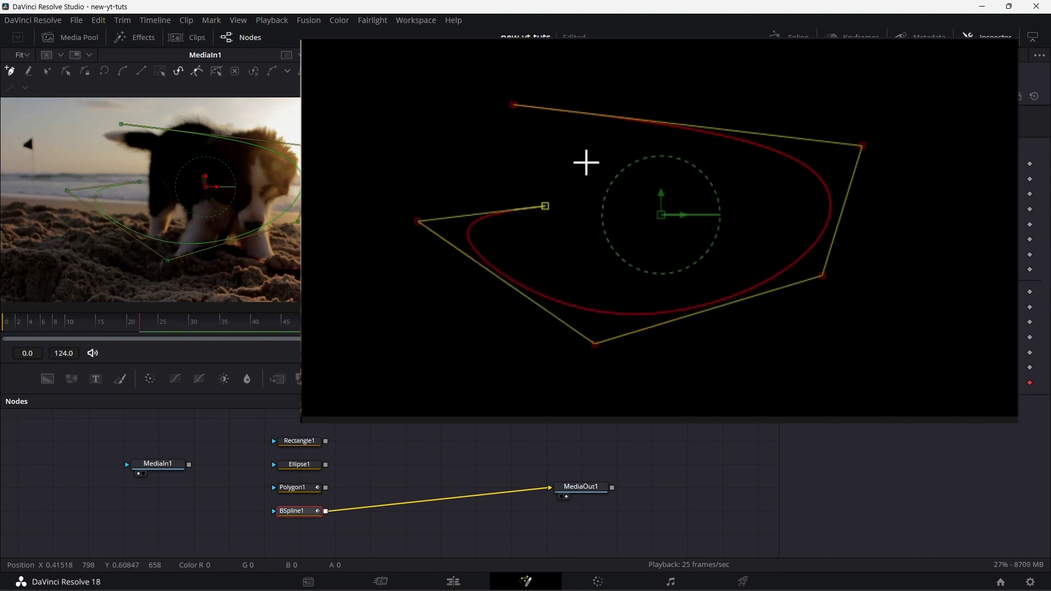
pyautogui.click(559, 153)
pyautogui.click(471, 137)
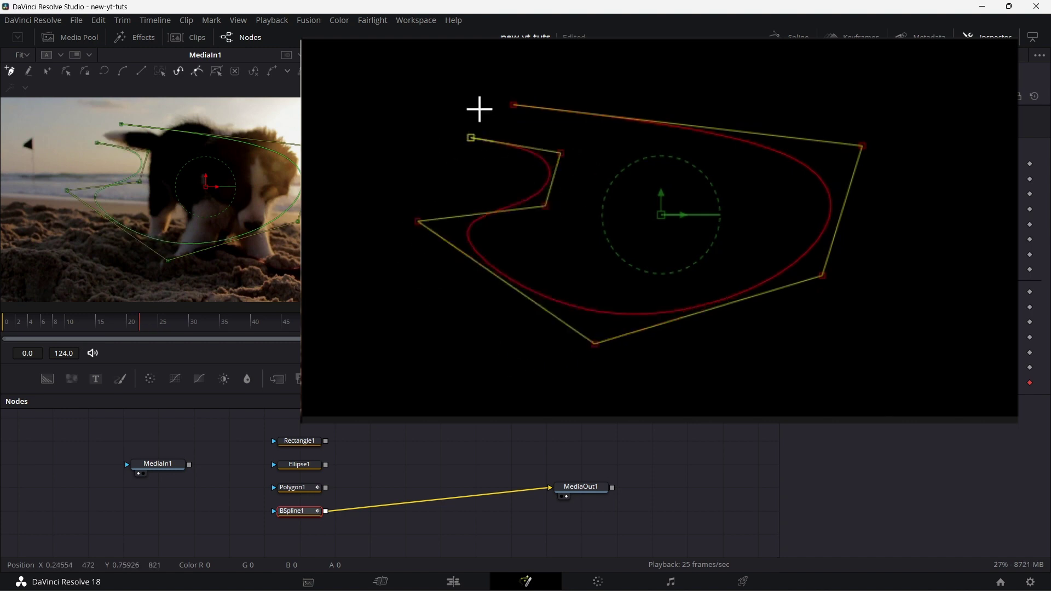
pyautogui.click(509, 100)
pyautogui.hotkey('shift', 'f')
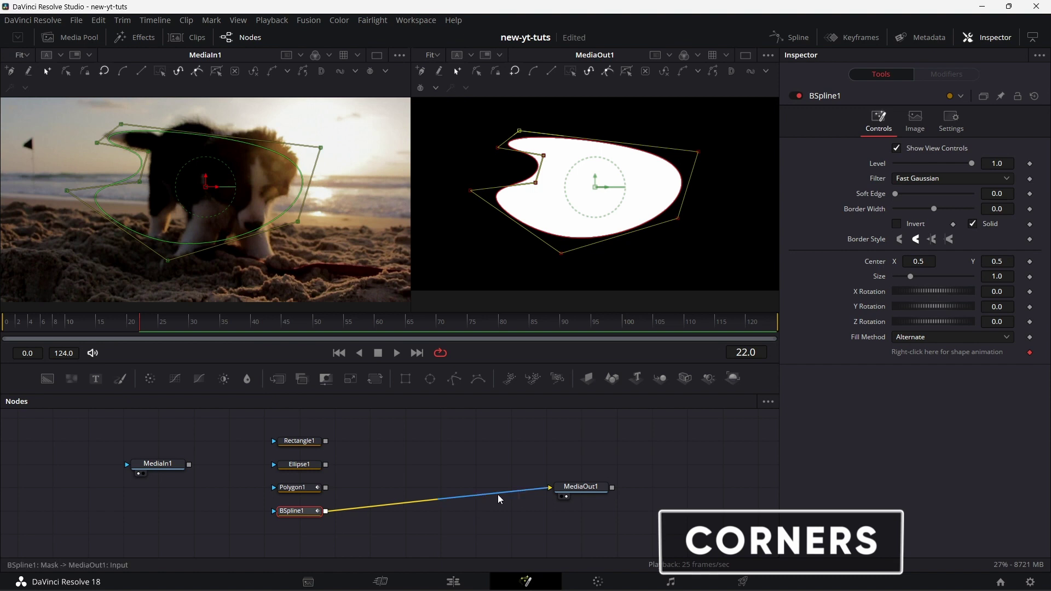
# - Delete the BSpline1-to-MediaOut1 link, leaving the output blank
pyautogui.click(521, 489)
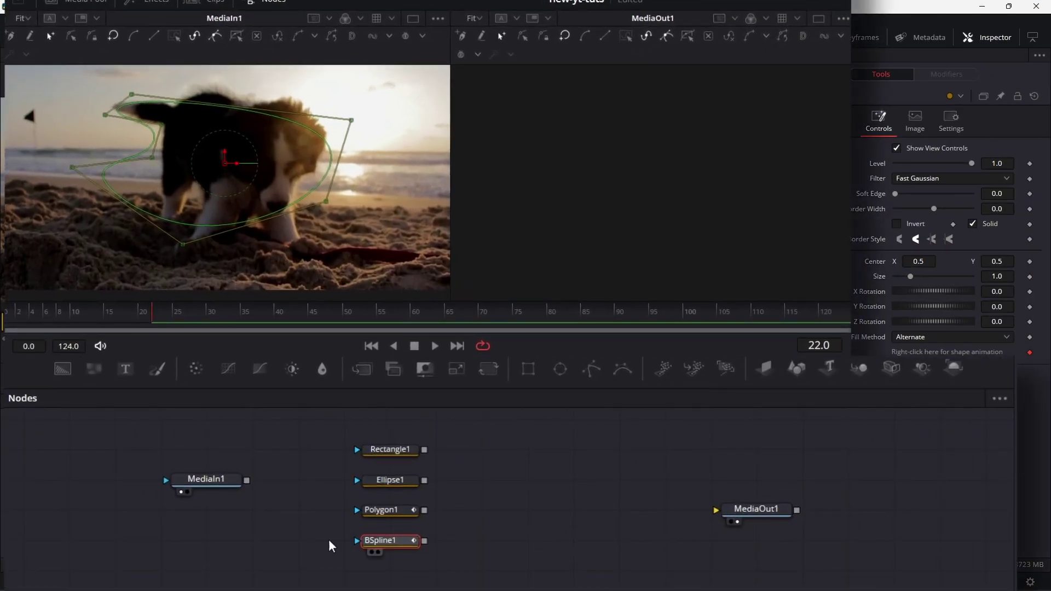
# - Try Rectangle1, Ellipse1, Polygon1 and BSpline1 in turn as masks on MediaIn1
pyautogui.moveTo(221, 489); pyautogui.dragTo(181, 493)
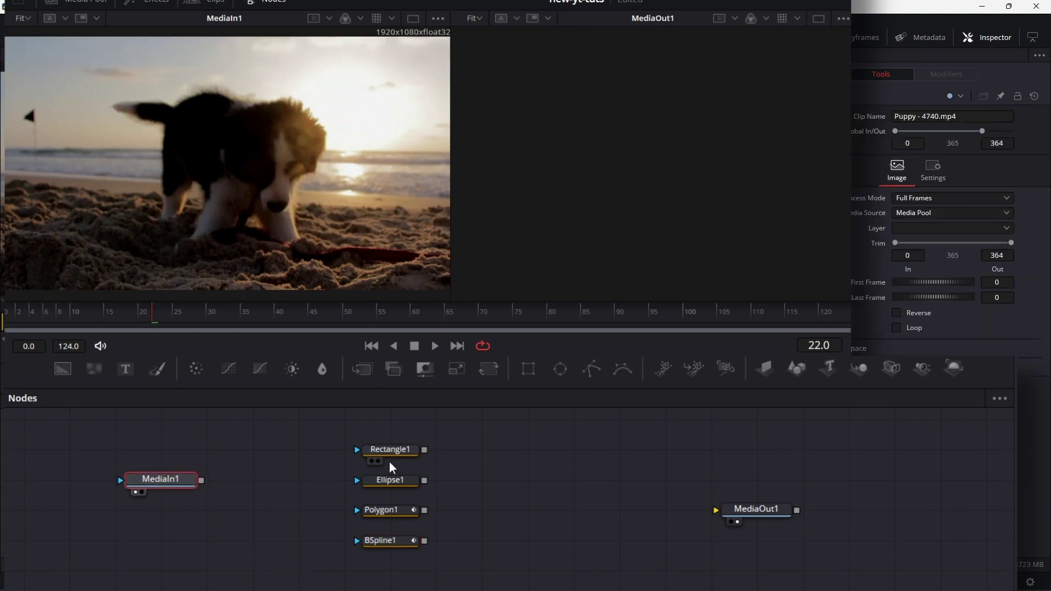
pyautogui.moveTo(395, 438); pyautogui.dragTo(117, 482)
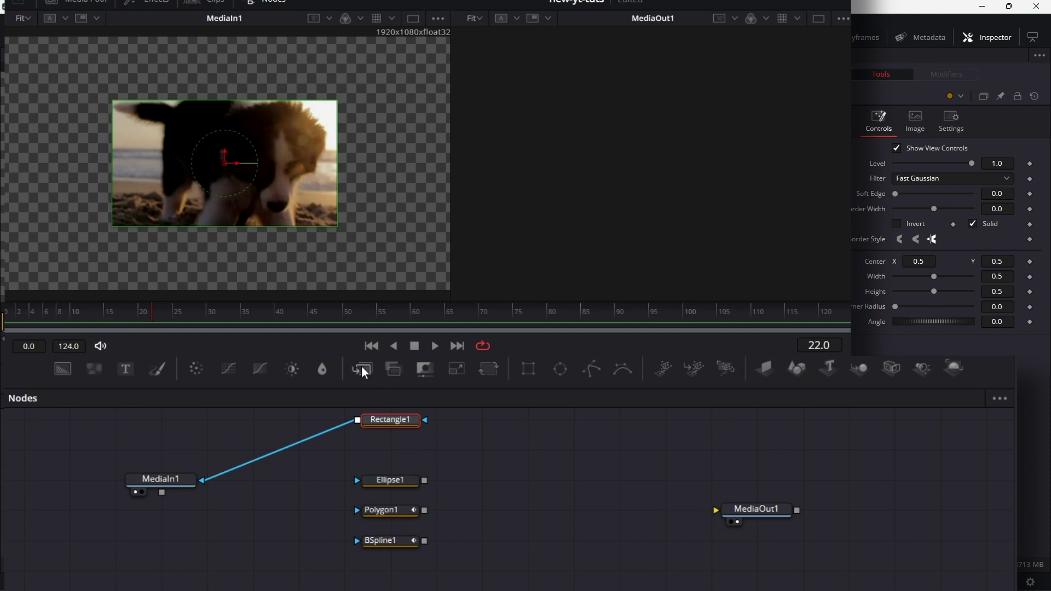
pyautogui.moveTo(211, 478); pyautogui.dragTo(252, 476)
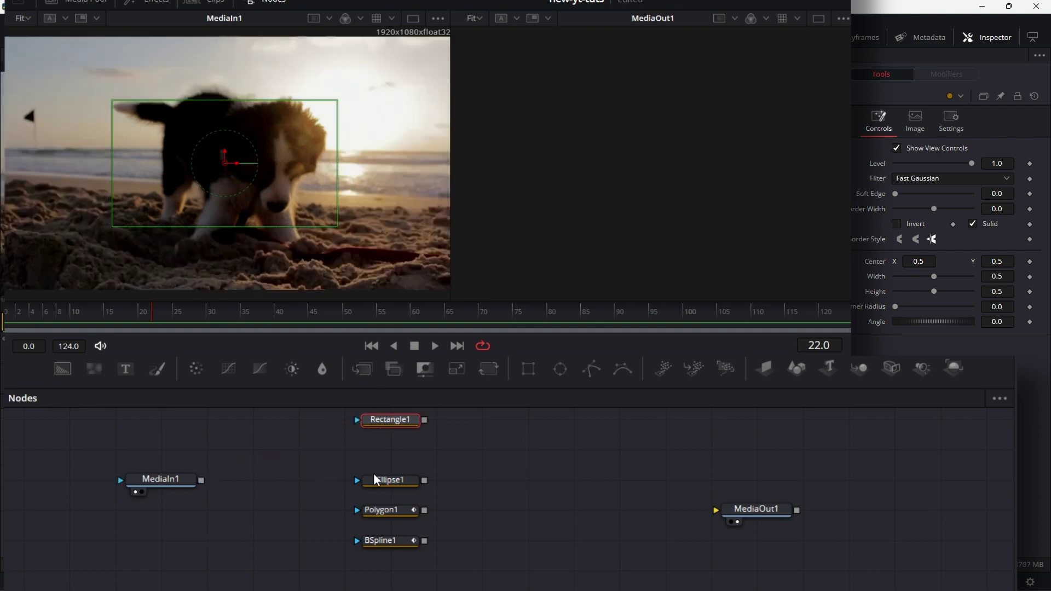
pyautogui.moveTo(425, 480); pyautogui.dragTo(119, 481)
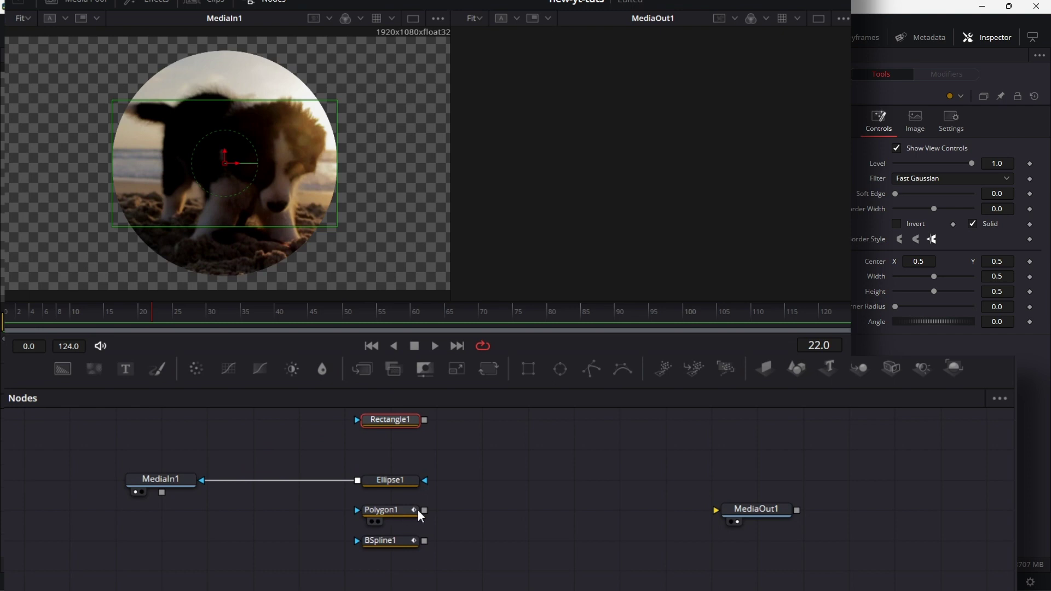
pyautogui.moveTo(419, 511); pyautogui.dragTo(201, 479)
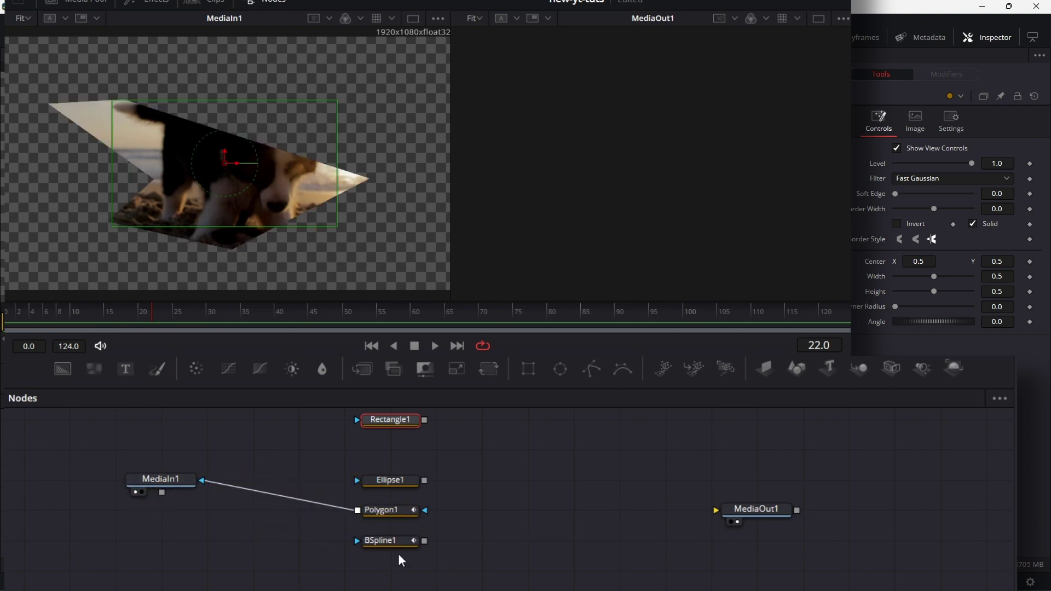
pyautogui.moveTo(424, 540); pyautogui.dragTo(223, 485)
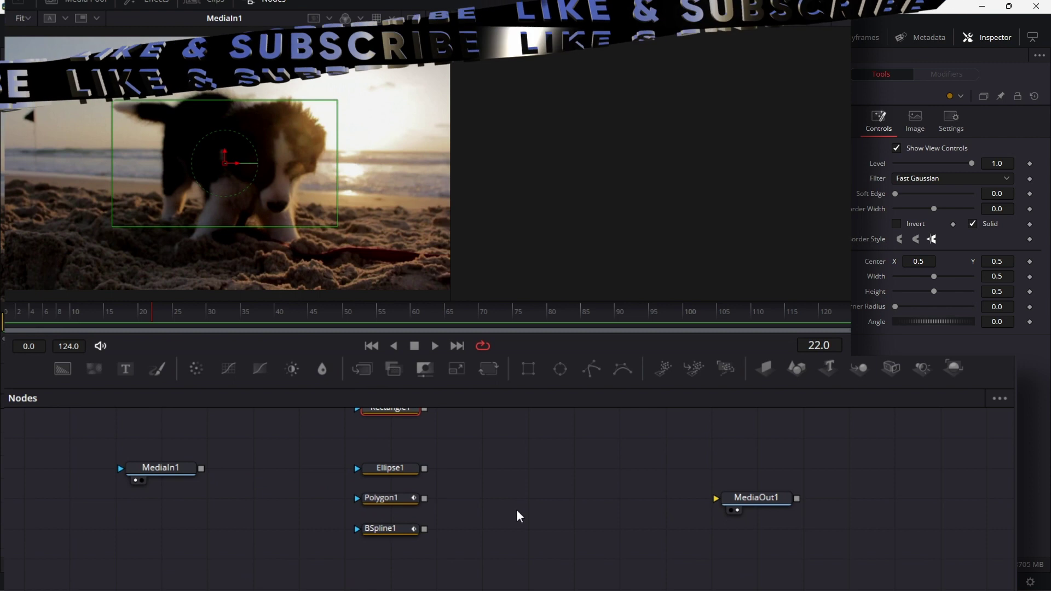
pyautogui.scroll(2, 279, 476)
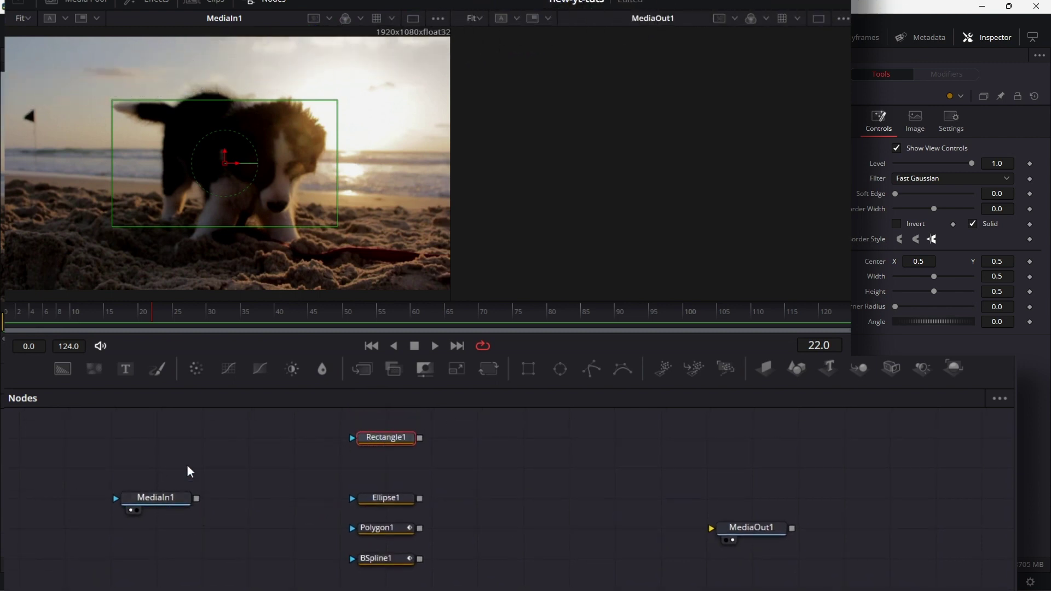
# - Feed MediaIn1 into a new Merge1 over a Background node set to Alpha 0
pyautogui.click(173, 500)
pyautogui.moveTo(173, 502)
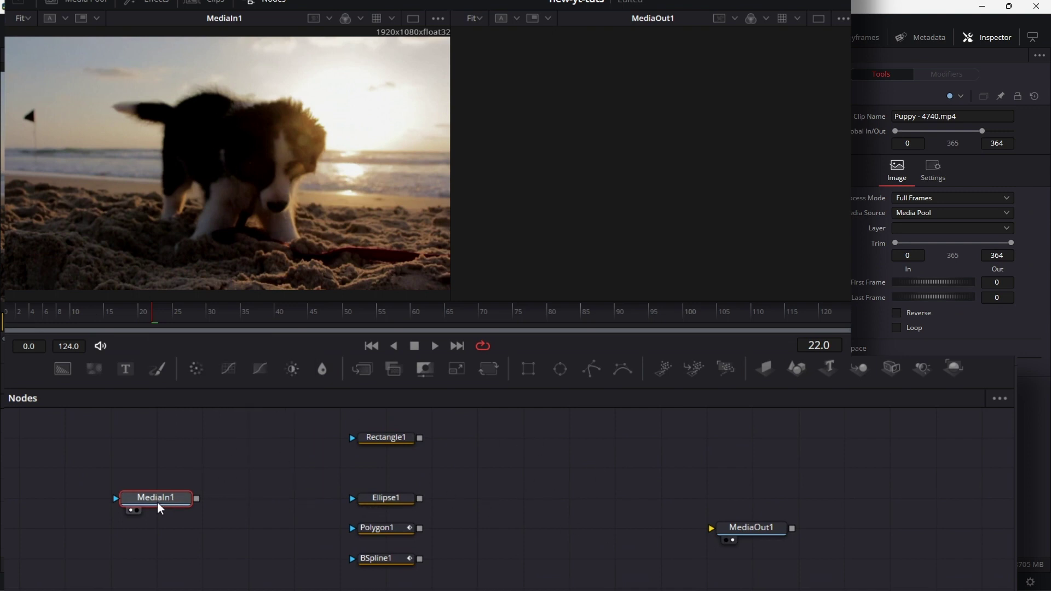
pyautogui.moveTo(376, 377); pyautogui.dragTo(290, 515)
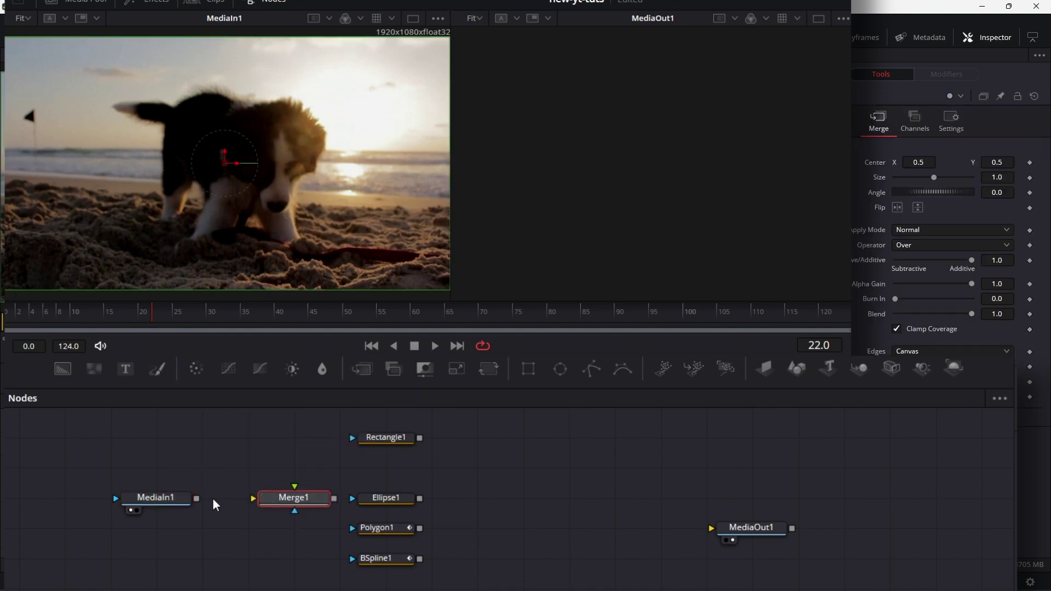
pyautogui.moveTo(197, 499); pyautogui.dragTo(295, 488)
pyautogui.moveTo(62, 369); pyautogui.dragTo(296, 487)
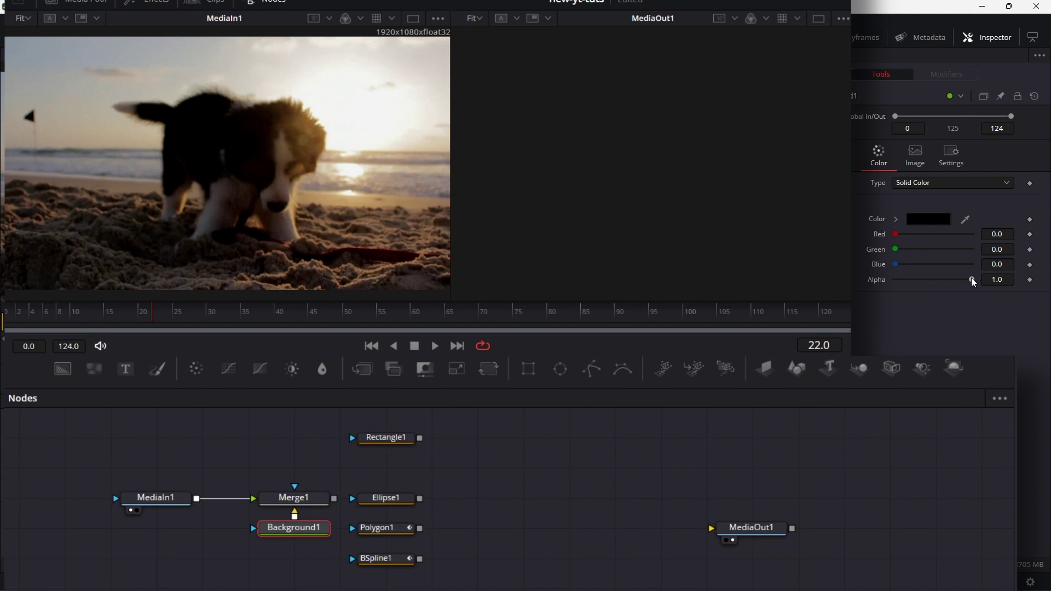
pyautogui.moveTo(973, 282); pyautogui.dragTo(895, 279)
# - Plug Rectangle1 into Merge1's mask and add Merge2 with Ellipse1 beside it
pyautogui.click(309, 503)
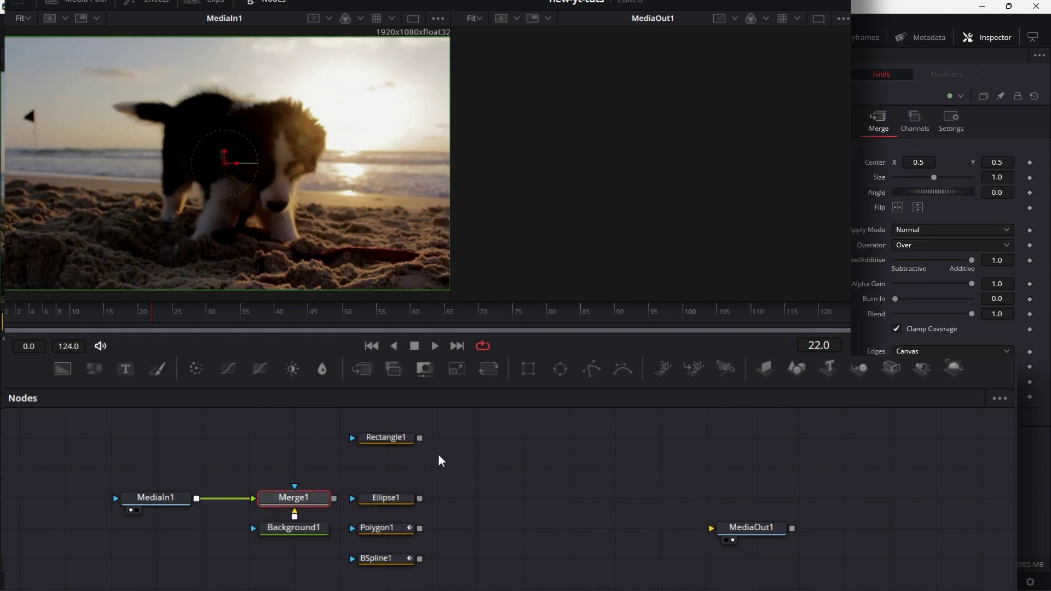
pyautogui.moveTo(364, 441); pyautogui.dragTo(640, 238)
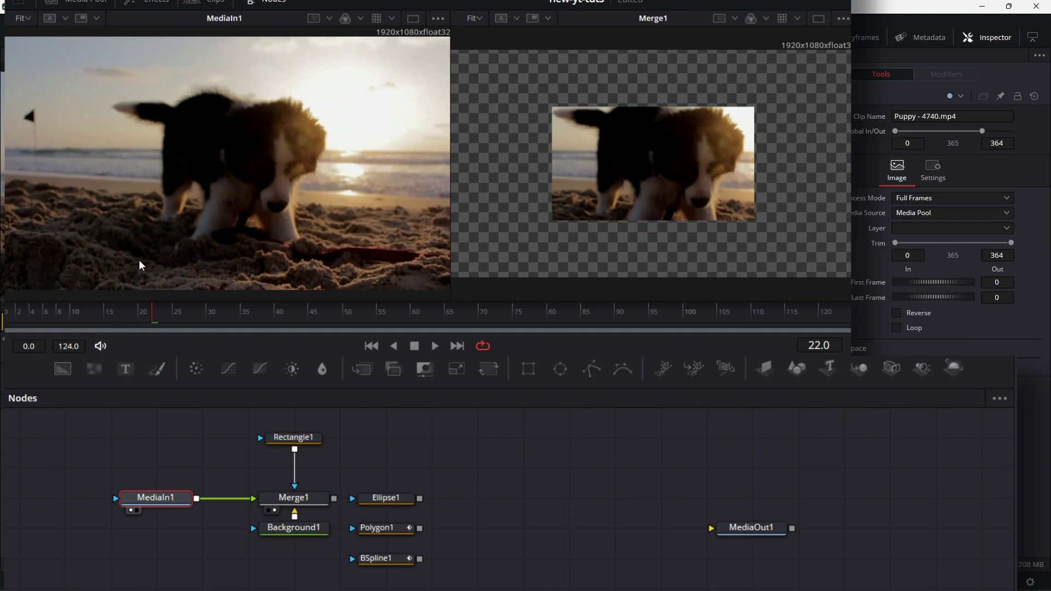
pyautogui.click(313, 502)
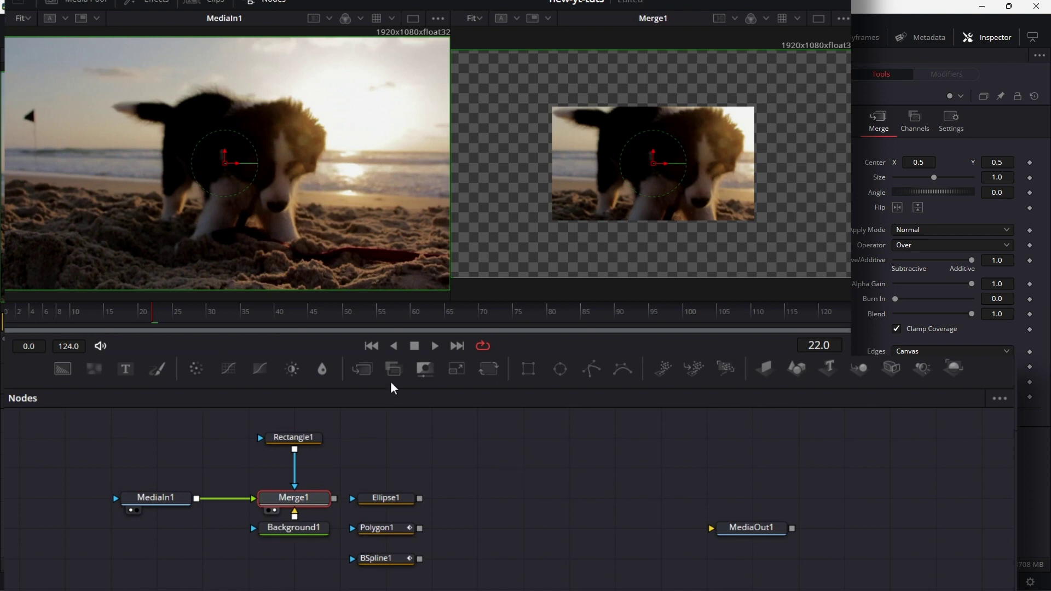
pyautogui.moveTo(361, 369); pyautogui.dragTo(294, 581)
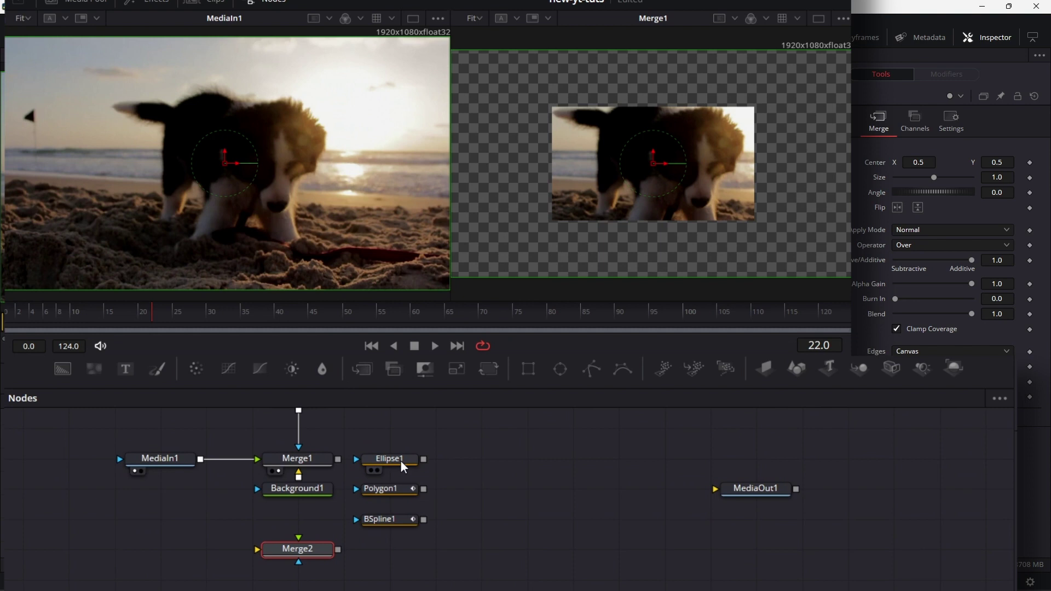
pyautogui.moveTo(404, 467); pyautogui.dragTo(297, 565)
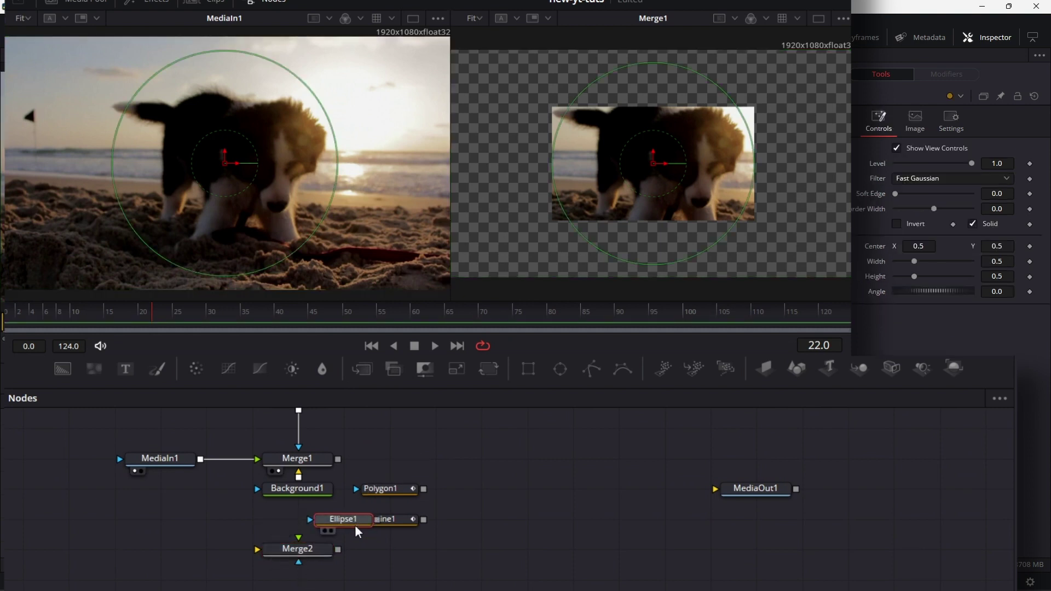
# - Mask Merge2 with Ellipse1, feed it Background1 and MediaIn1, and delete Background2
pyautogui.moveTo(335, 514); pyautogui.dragTo(296, 586)
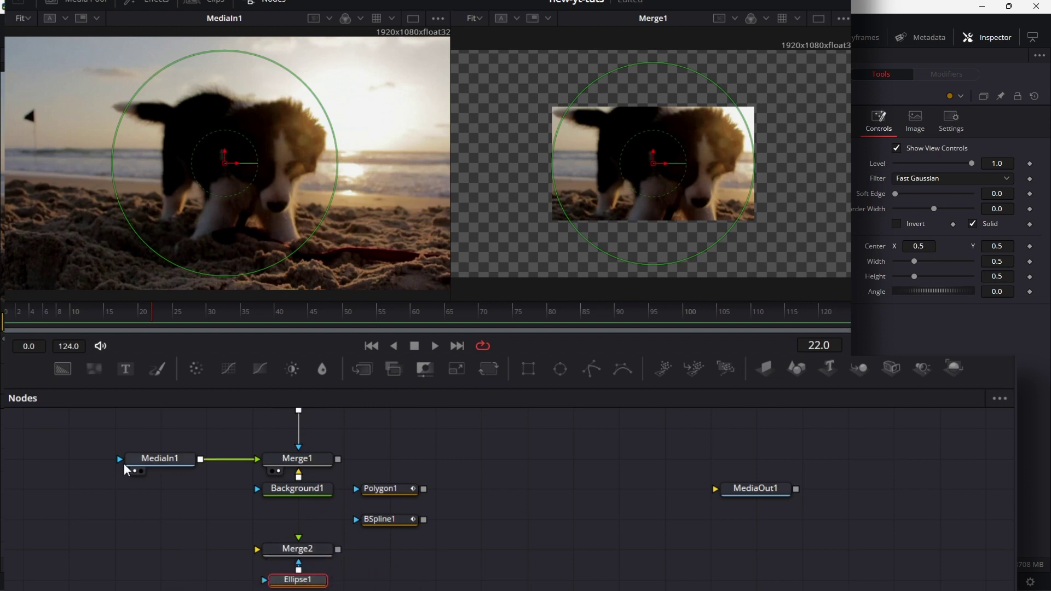
pyautogui.moveTo(63, 369); pyautogui.dragTo(256, 551)
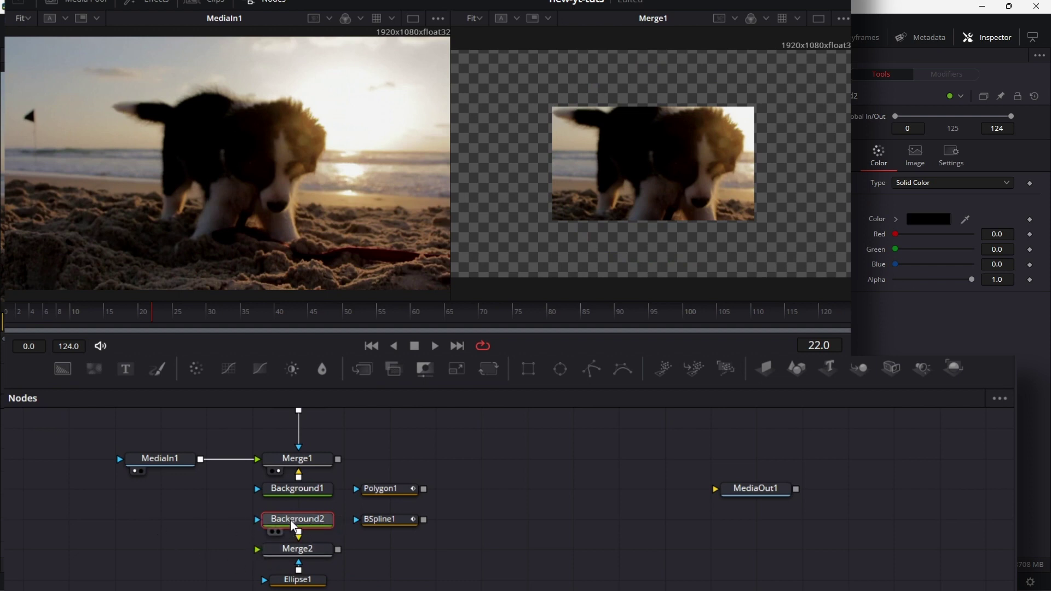
pyautogui.moveTo(300, 521); pyautogui.dragTo(207, 521)
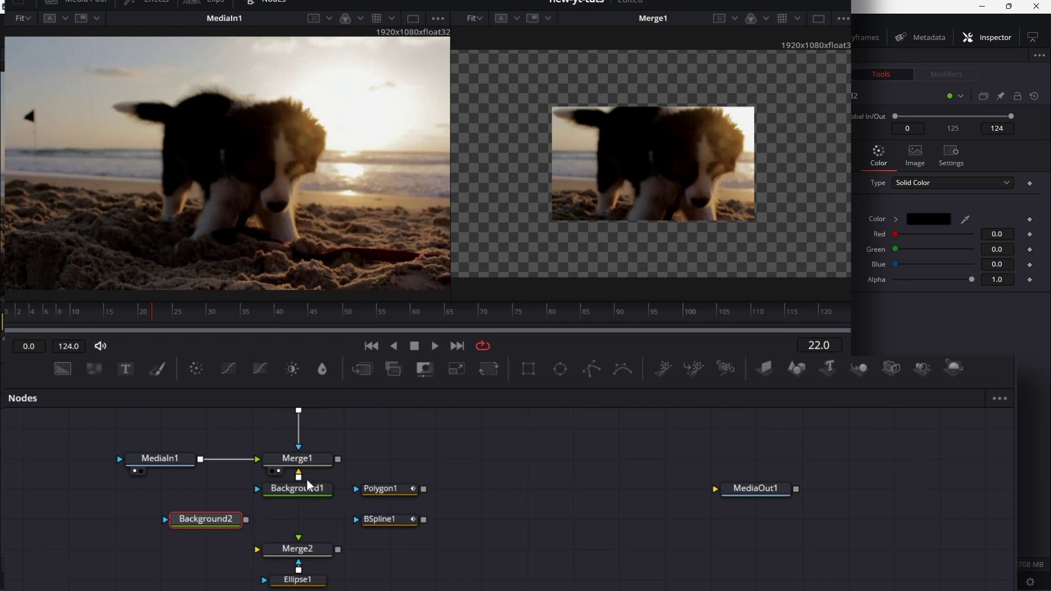
pyautogui.moveTo(298, 474); pyautogui.dragTo(257, 549)
pyautogui.moveTo(202, 464); pyautogui.dragTo(257, 550)
pyautogui.press('Delete')
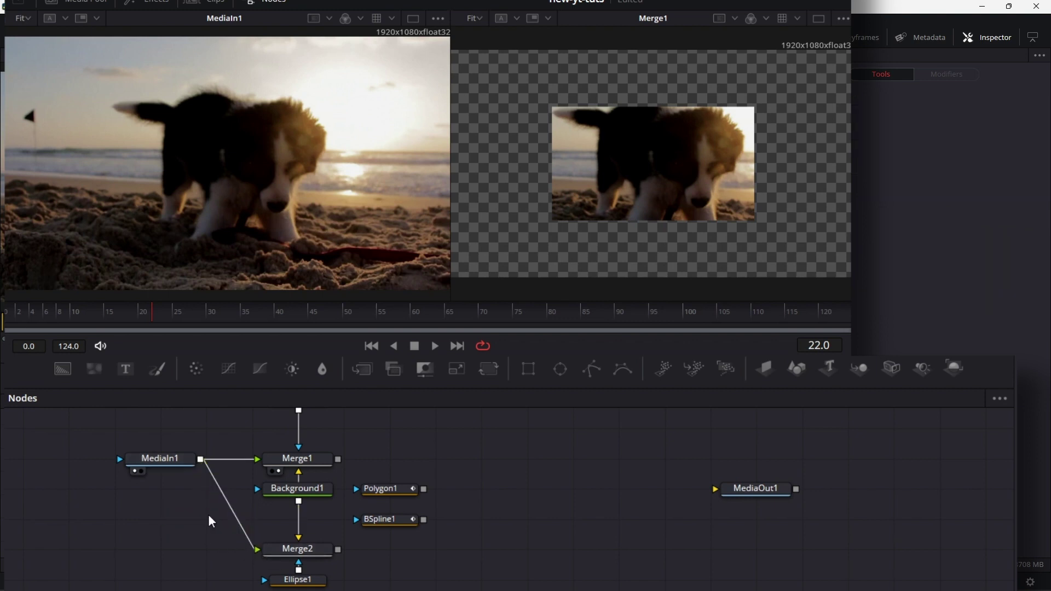
# - Show Merge2's circular puppy cutout in the left viewer and check Ellipse1 and Merge2
pyautogui.moveTo(325, 557); pyautogui.dragTo(274, 250)
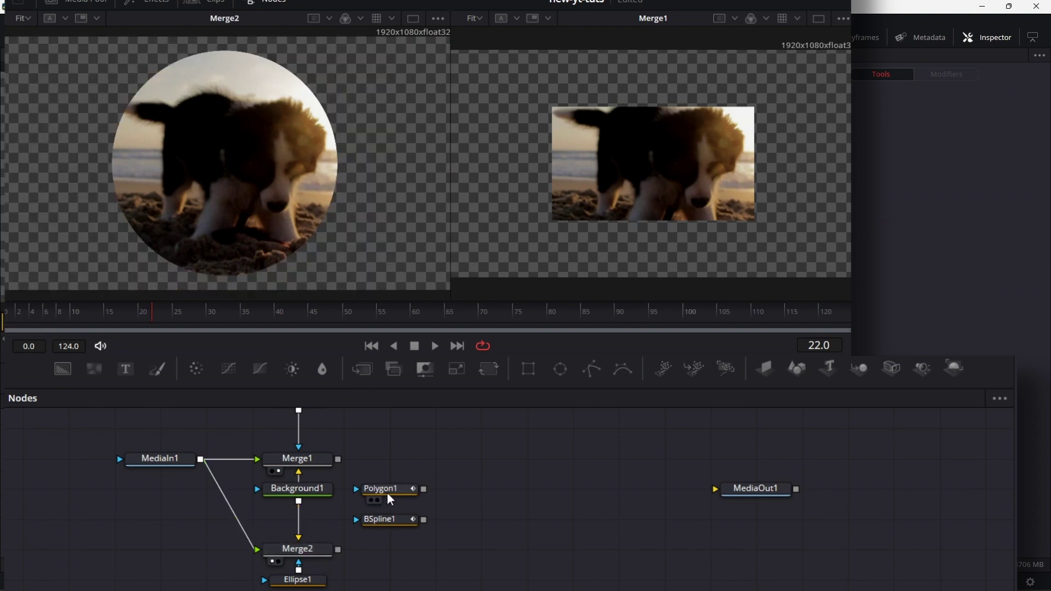
pyautogui.click(305, 581)
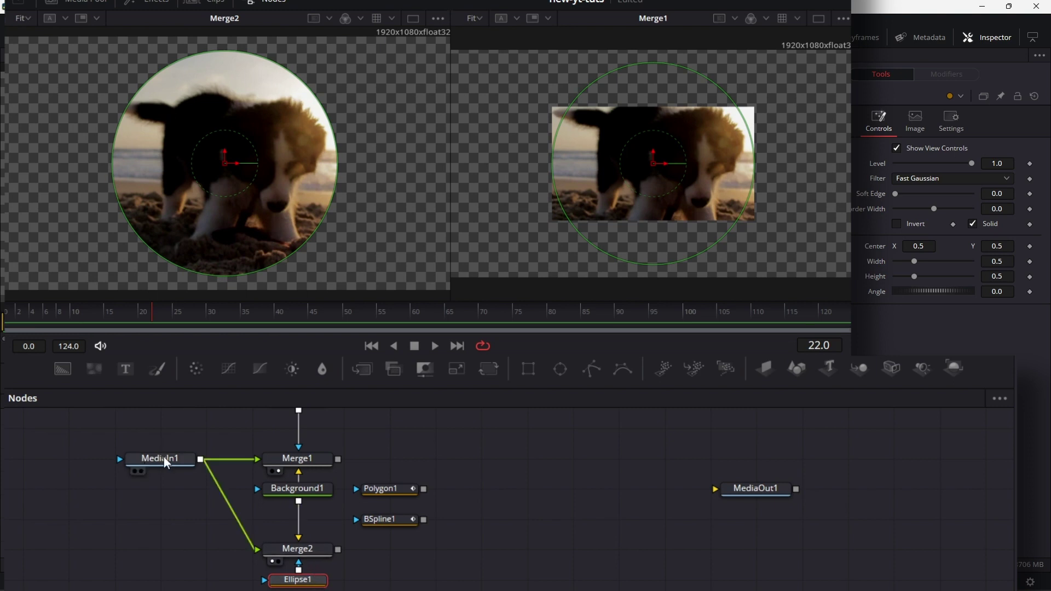
pyautogui.click(310, 553)
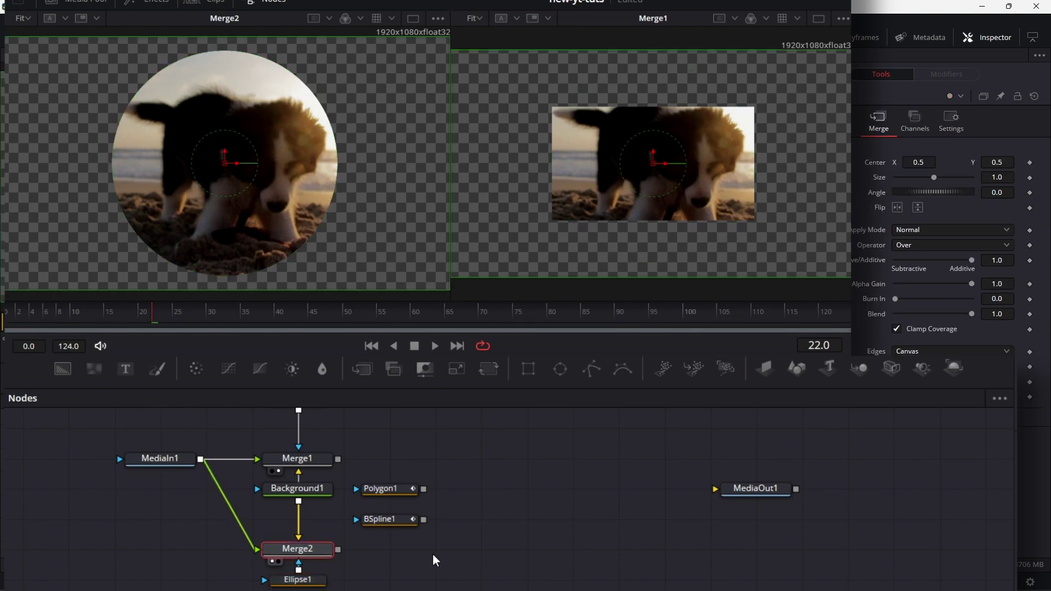
# - Resize the Ellipse1 mask in the viewer to about 0.44 wide by 0.41 high
pyautogui.click(310, 580)
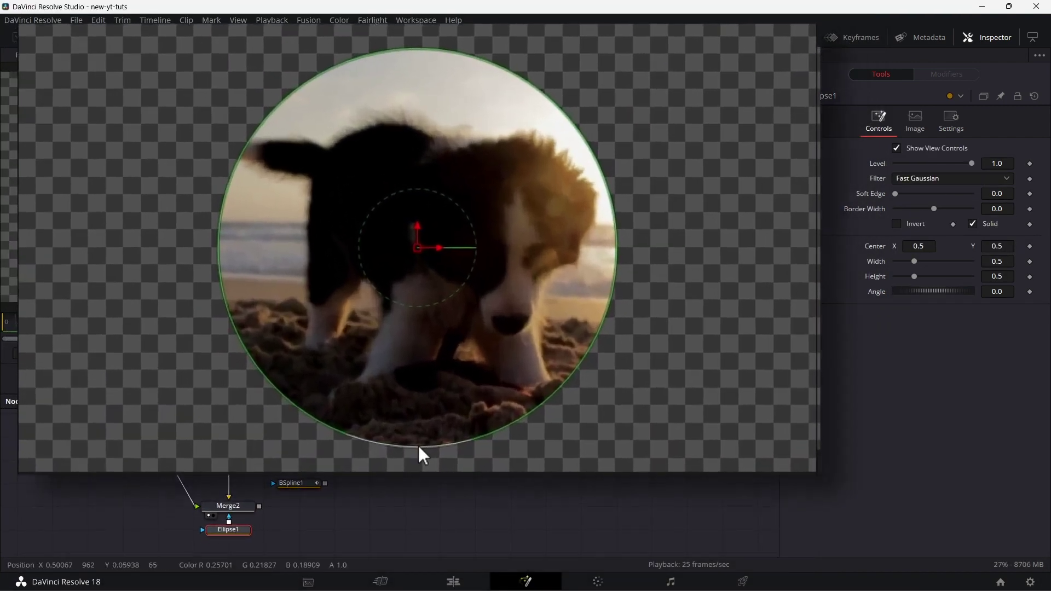
pyautogui.moveTo(417, 445)
pyautogui.mouseDown()
pyautogui.moveTo(417, 353)
pyautogui.moveTo(417, 425)
pyautogui.mouseUp()
pyautogui.moveTo(560, 373); pyautogui.dragTo(530, 340)
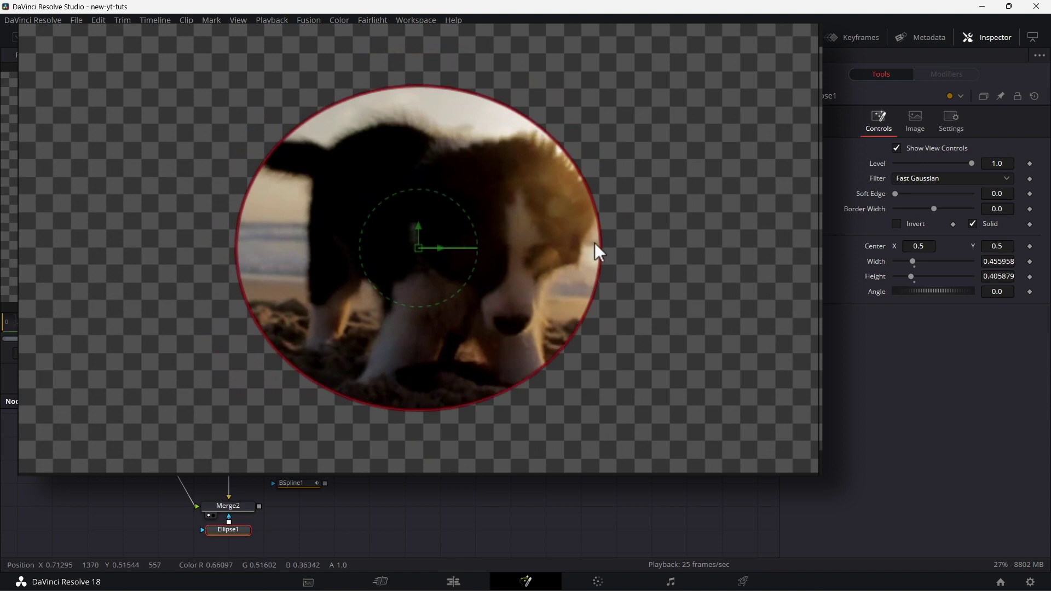
pyautogui.moveTo(598, 250)
pyautogui.mouseDown()
pyautogui.moveTo(499, 249)
pyautogui.moveTo(595, 268)
pyautogui.mouseUp()
# - Resize the Rectangle1 mask to about 0.49 wide by 0.51 high while viewing Merge1
pyautogui.scroll(3, 296, 442)
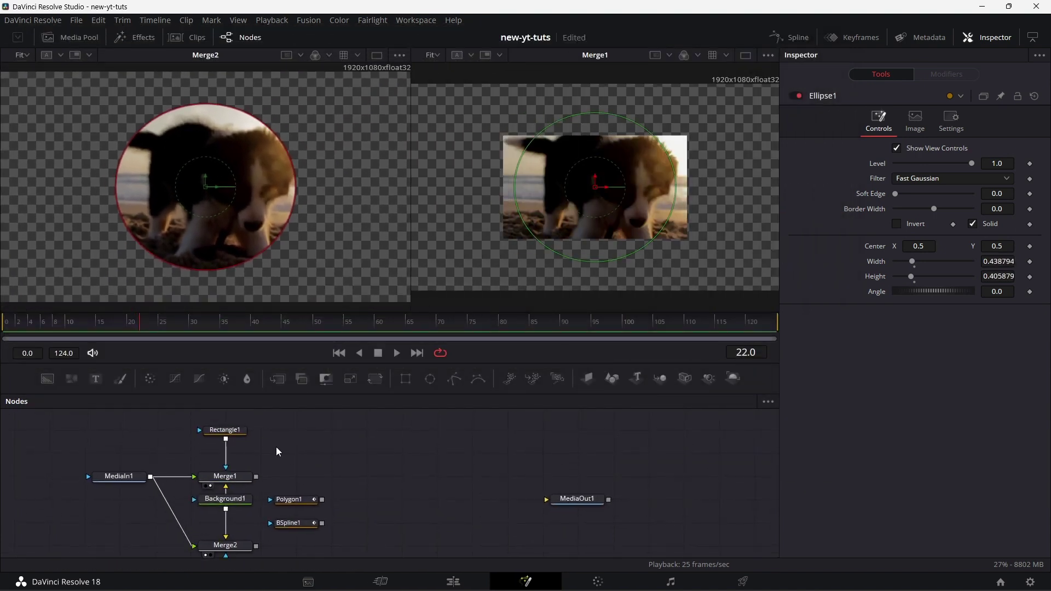
pyautogui.click(228, 433)
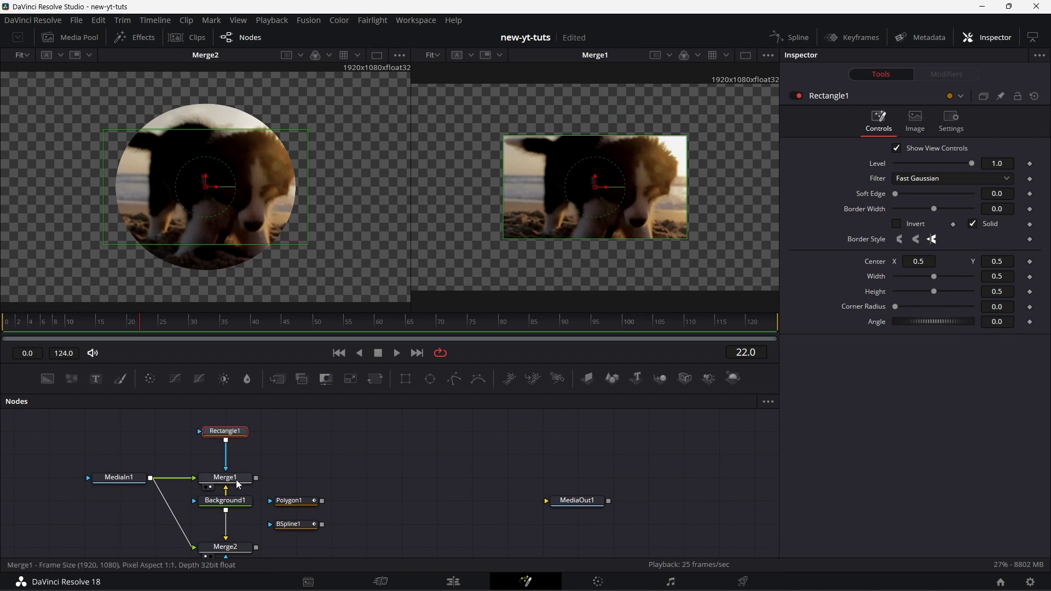
pyautogui.press('1')
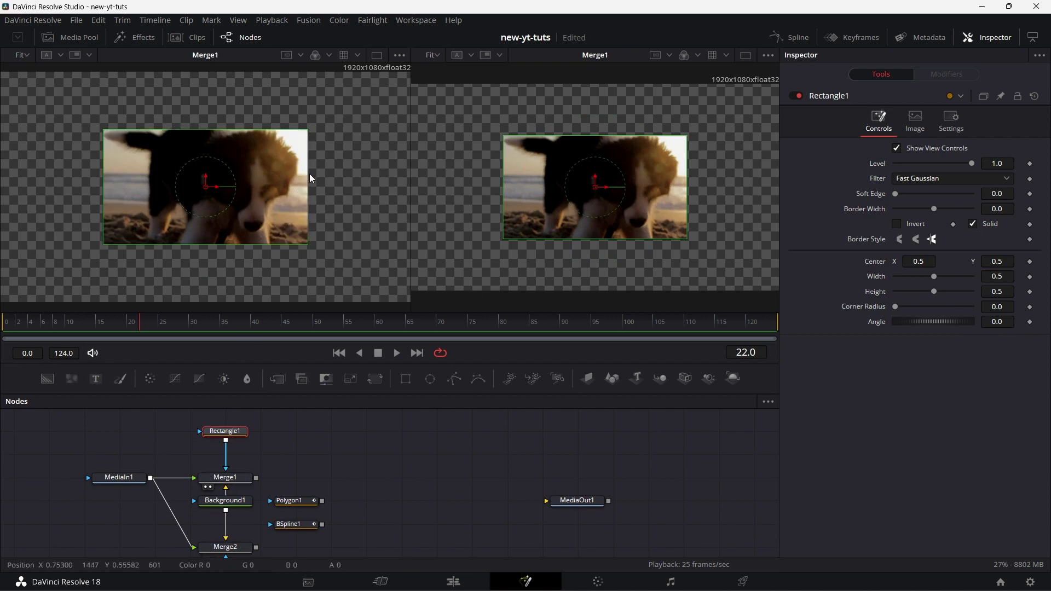
pyautogui.moveTo(309, 175); pyautogui.dragTo(243, 191)
pyautogui.moveTo(488, 246); pyautogui.dragTo(614, 306)
pyautogui.moveTo(542, 359); pyautogui.dragTo(408, 307)
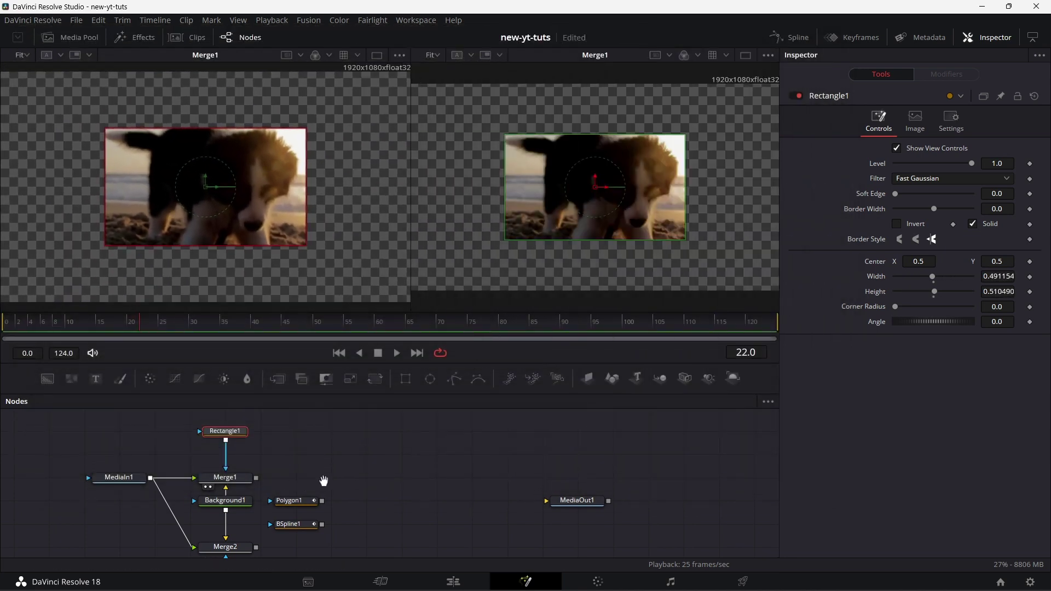
pyautogui.scroll(-2, 321, 479)
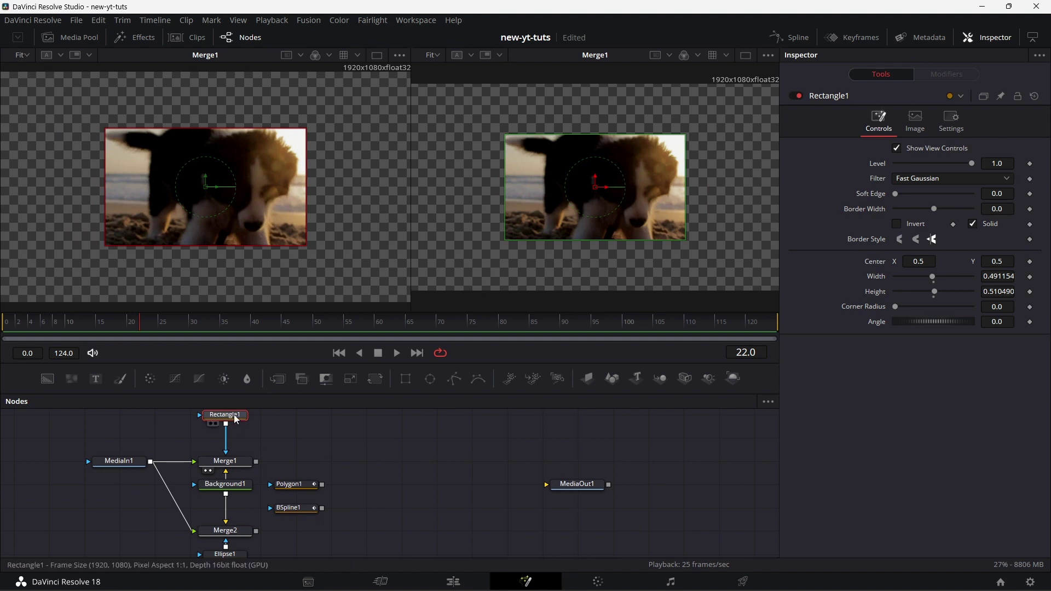
pyautogui.click(234, 554)
pyautogui.scroll(-3, 231, 426)
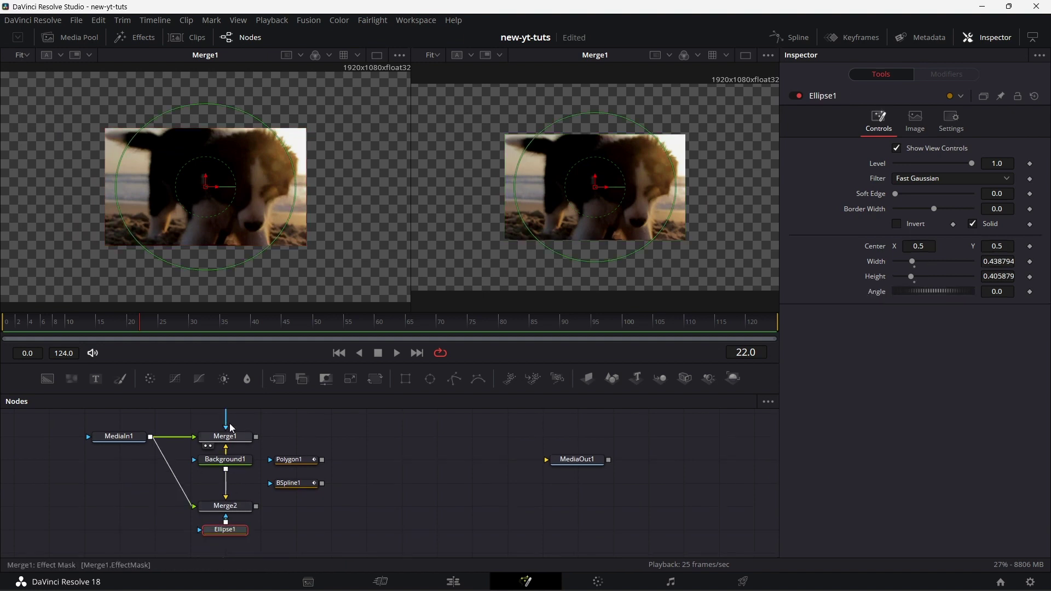
# - Connect Polygon1 to Merge1's mask input in place of the previous mask
pyautogui.moveTo(303, 460); pyautogui.dragTo(336, 436)
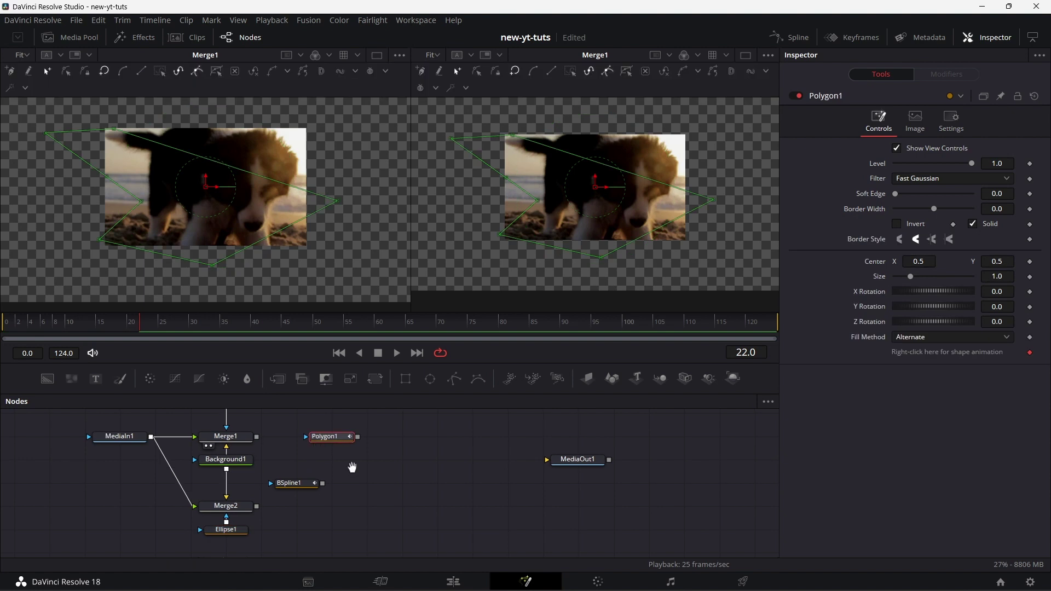
pyautogui.scroll(4, 353, 470)
pyautogui.moveTo(359, 472); pyautogui.dragTo(225, 471)
# - Dent the polygon's top edge and rotate it to X 54.8, Y 143.5, Z 23.5
pyautogui.press('F4')
pyautogui.moveTo(508, 218); pyautogui.dragTo(447, 290)
pyautogui.press('F4')
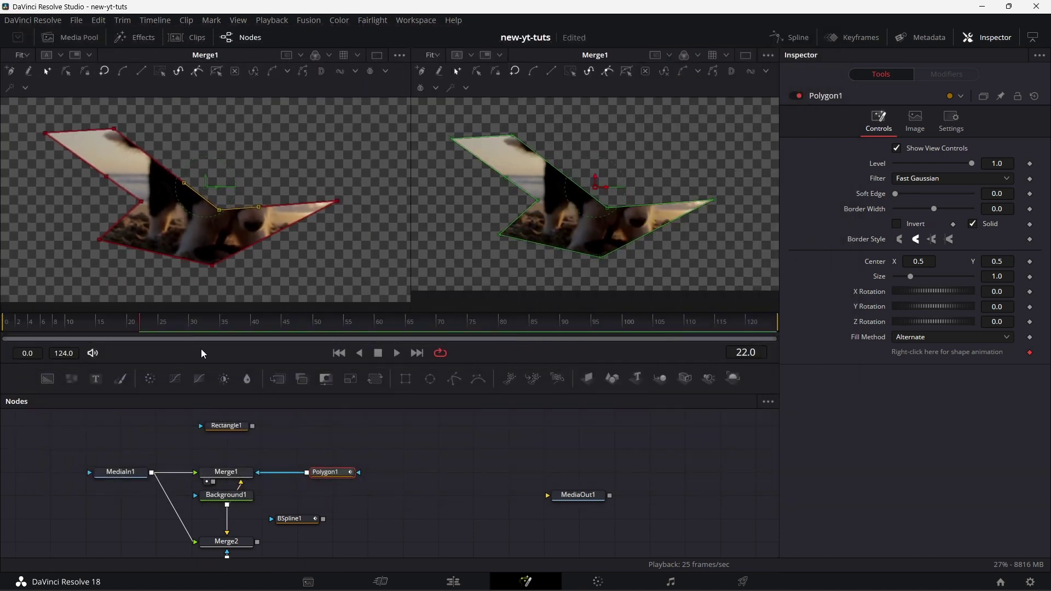
pyautogui.moveTo(911, 292); pyautogui.dragTo(933, 321)
pyautogui.press('F4')
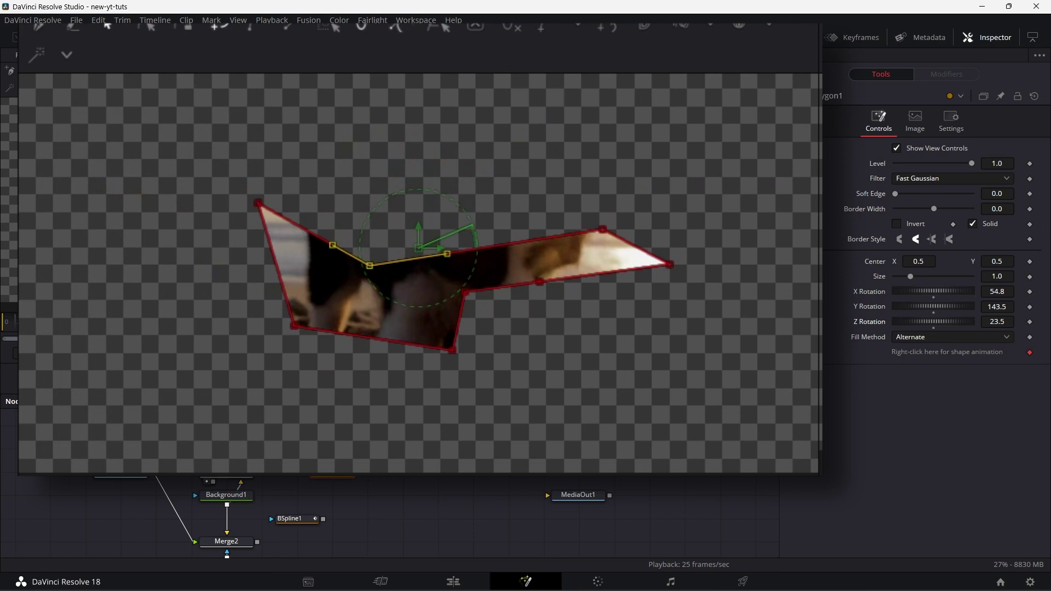
# - Disconnect Polygon1 from Merge1 and give Rectangle1 a Corner Radius of 0.157
pyautogui.click(437, 482)
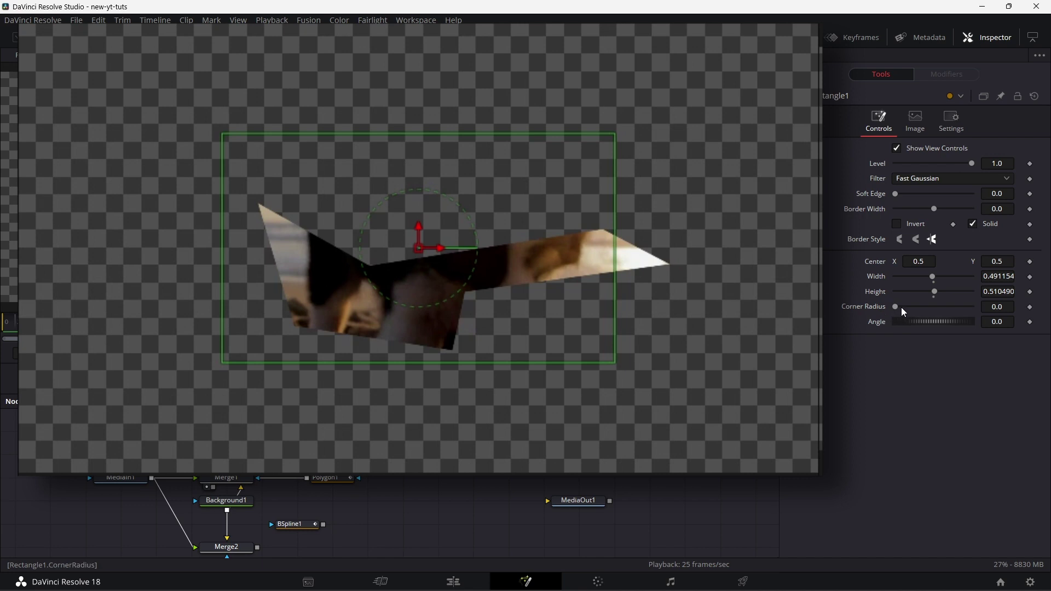
pyautogui.moveTo(895, 306); pyautogui.dragTo(914, 307)
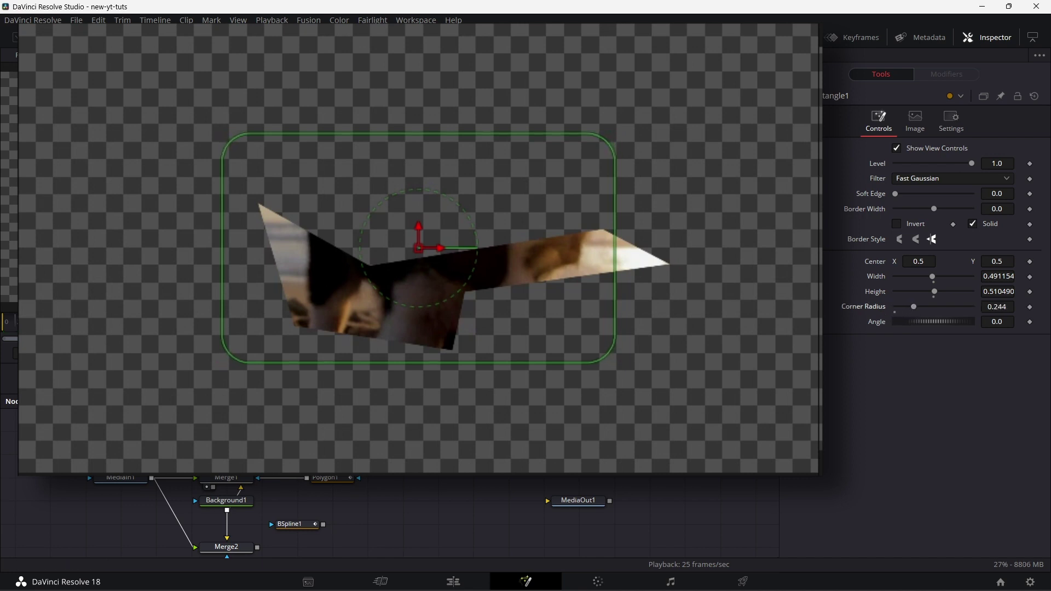
pyautogui.click(258, 481)
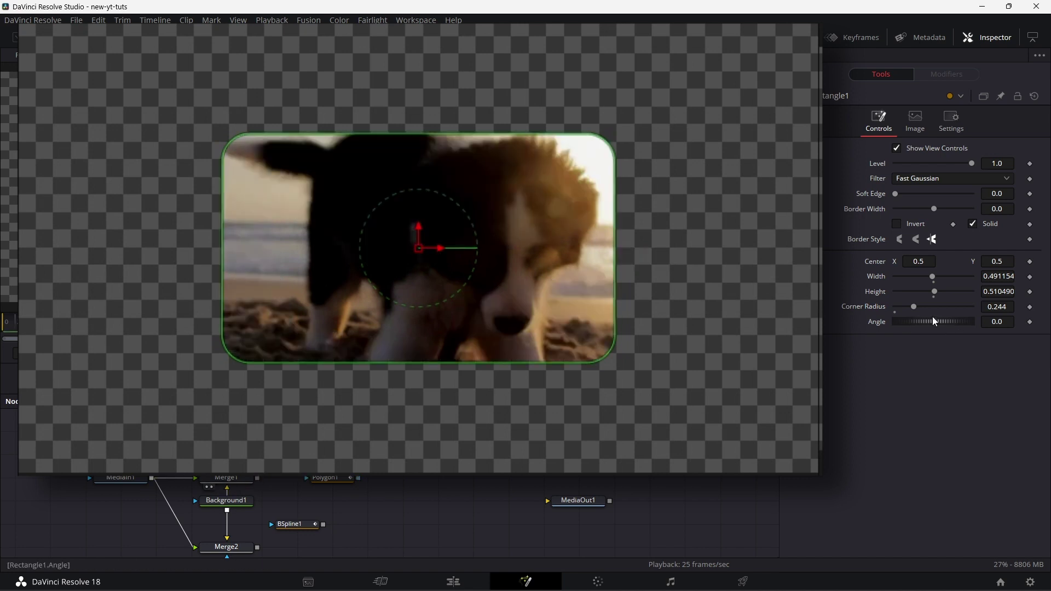
pyautogui.moveTo(912, 309)
pyautogui.mouseDown()
pyautogui.moveTo(899, 303)
pyautogui.moveTo(1044, 328)
pyautogui.moveTo(900, 316)
pyautogui.moveTo(910, 316)
pyautogui.mouseUp()
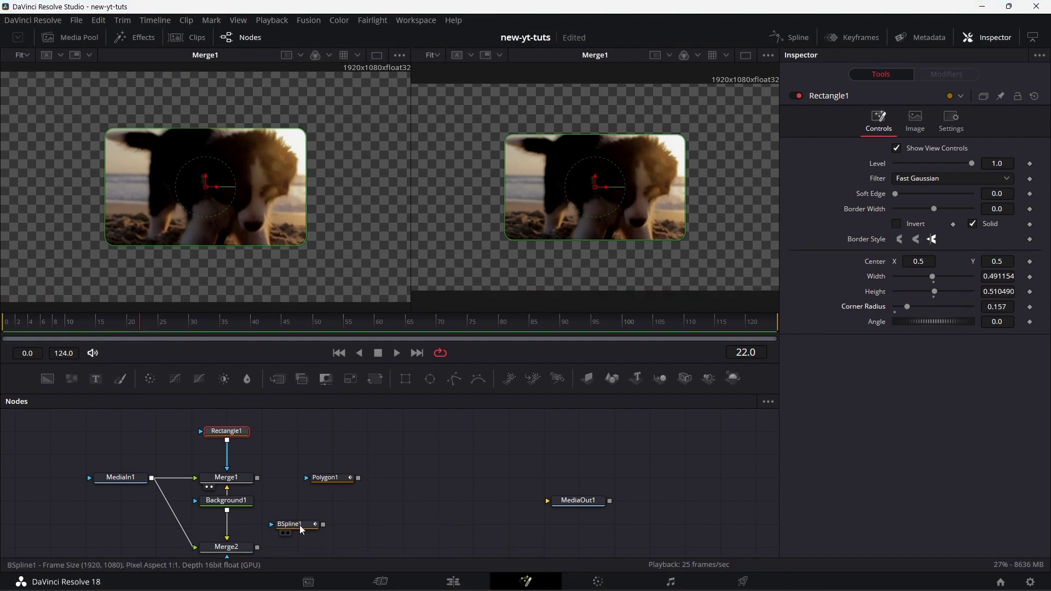
# - Delete the BSpline1 and Polygon1 nodes
pyautogui.click(302, 583)
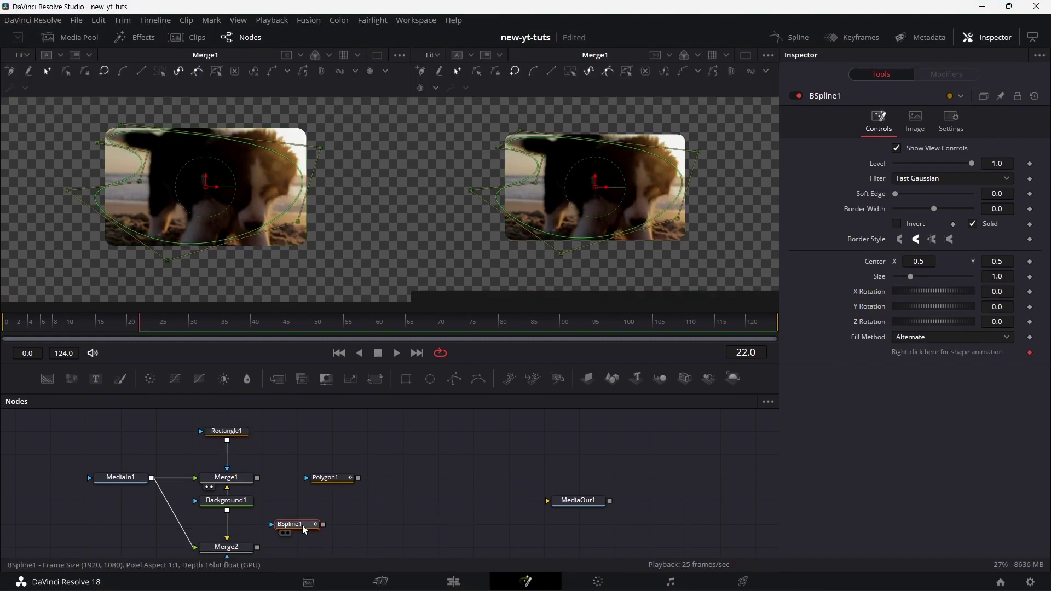
pyautogui.moveTo(304, 527)
pyautogui.press('Delete')
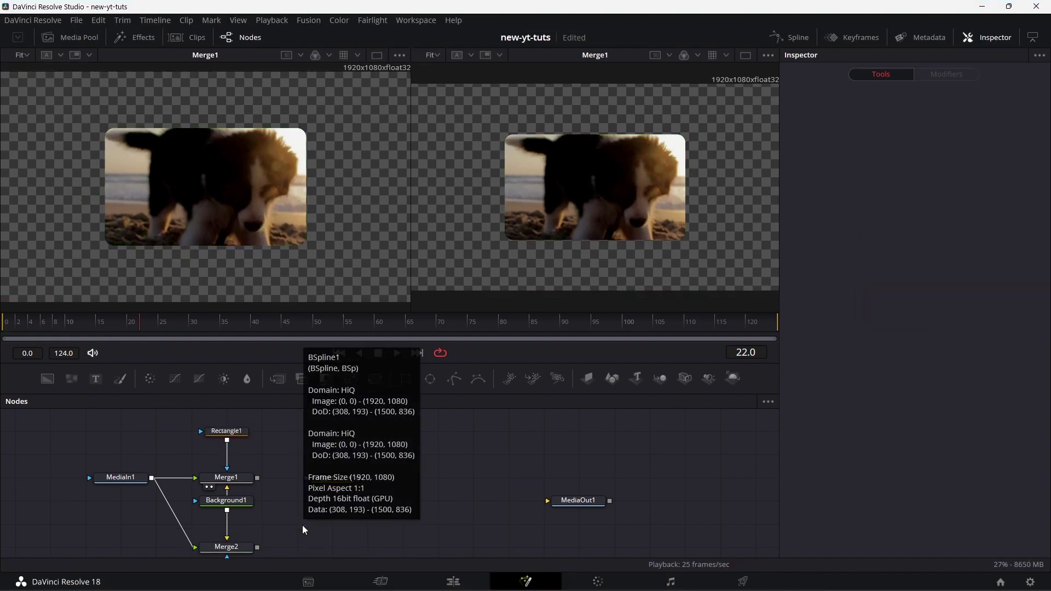
pyautogui.click(330, 480)
pyautogui.press('Delete')
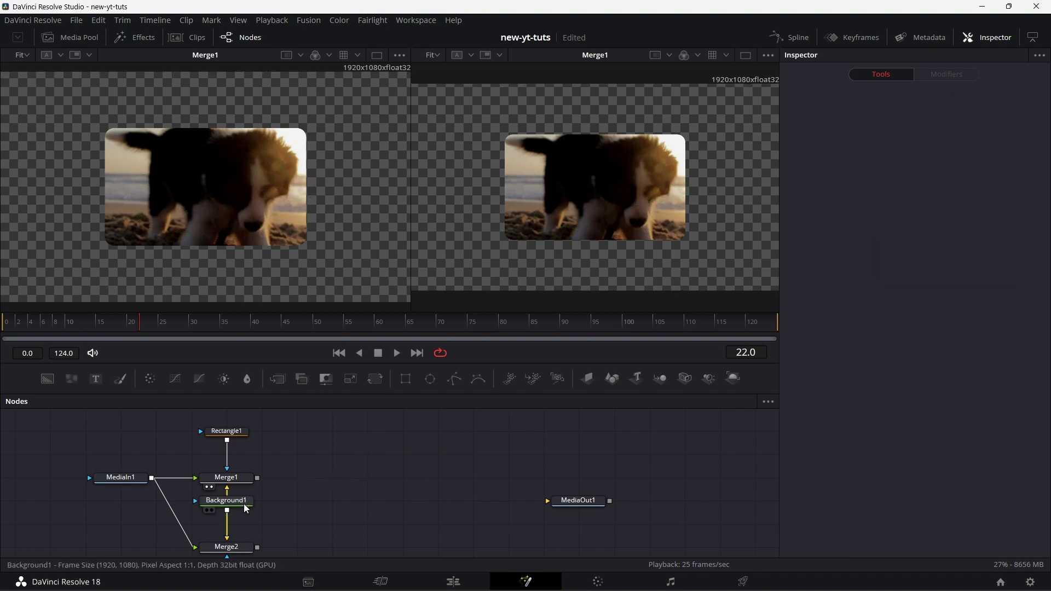
# - Delete Ellipse1 and rearrange the graph, placing Background1 between Merge1 and Merge2
pyautogui.moveTo(246, 509); pyautogui.dragTo(314, 517)
pyautogui.scroll(-1, 313, 517)
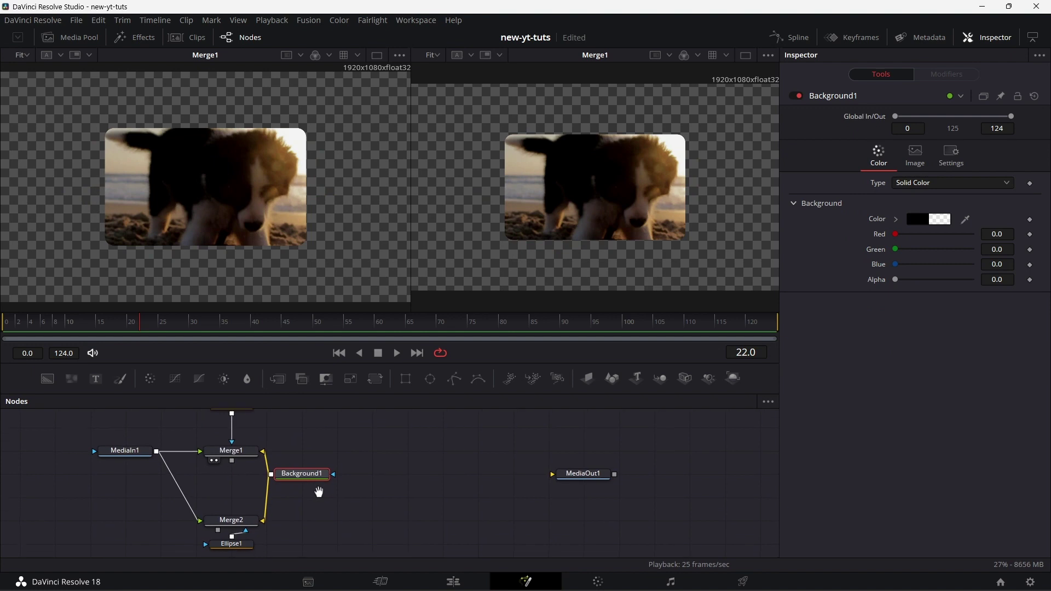
pyautogui.moveTo(284, 484); pyautogui.dragTo(247, 546)
pyautogui.moveTo(245, 499); pyautogui.dragTo(244, 475)
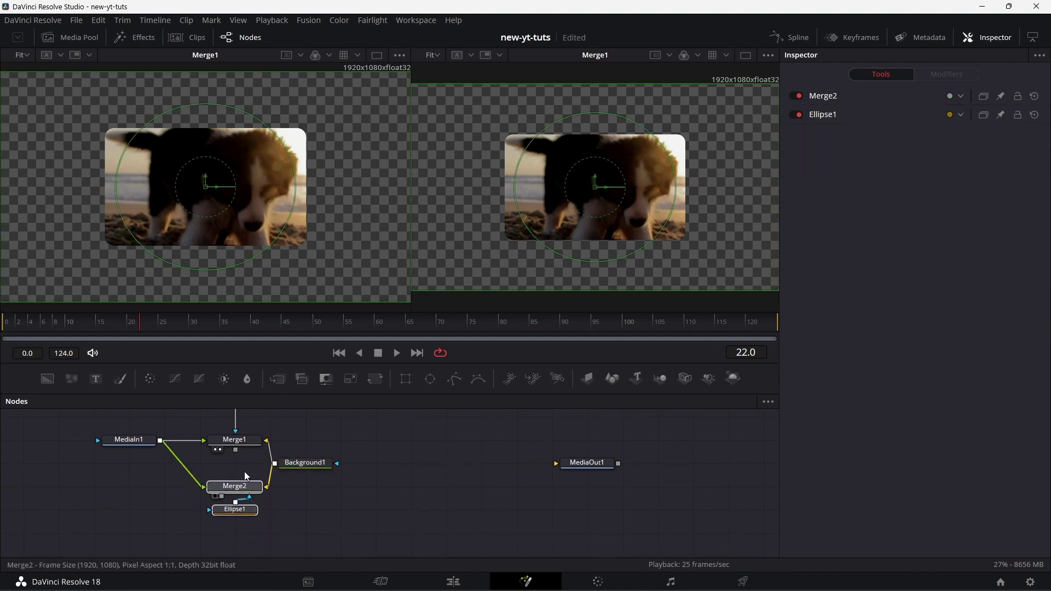
pyautogui.click(239, 510)
pyautogui.press('Delete')
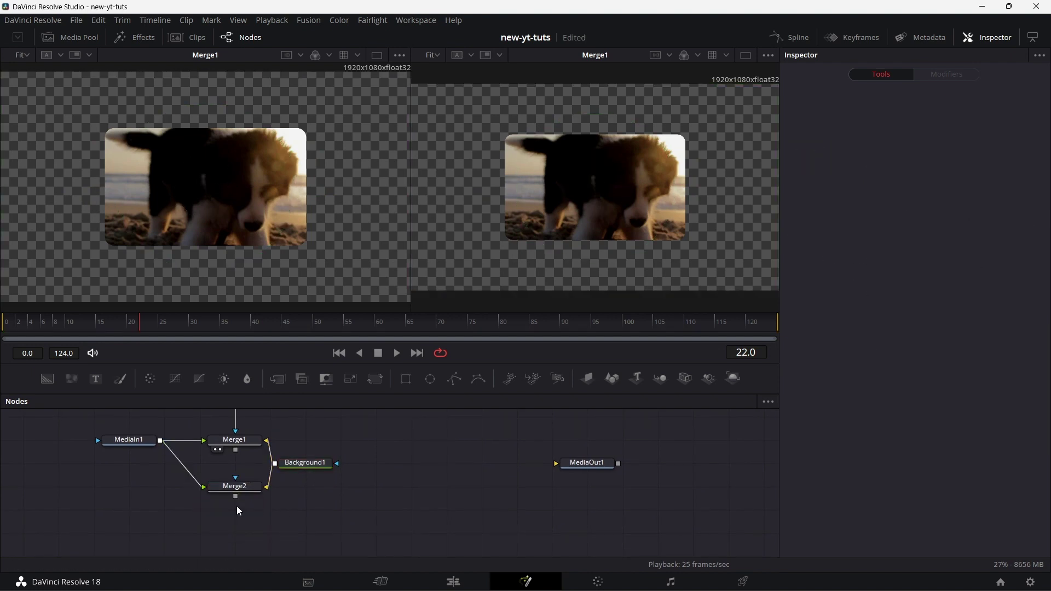
pyautogui.moveTo(305, 462); pyautogui.dragTo(232, 460)
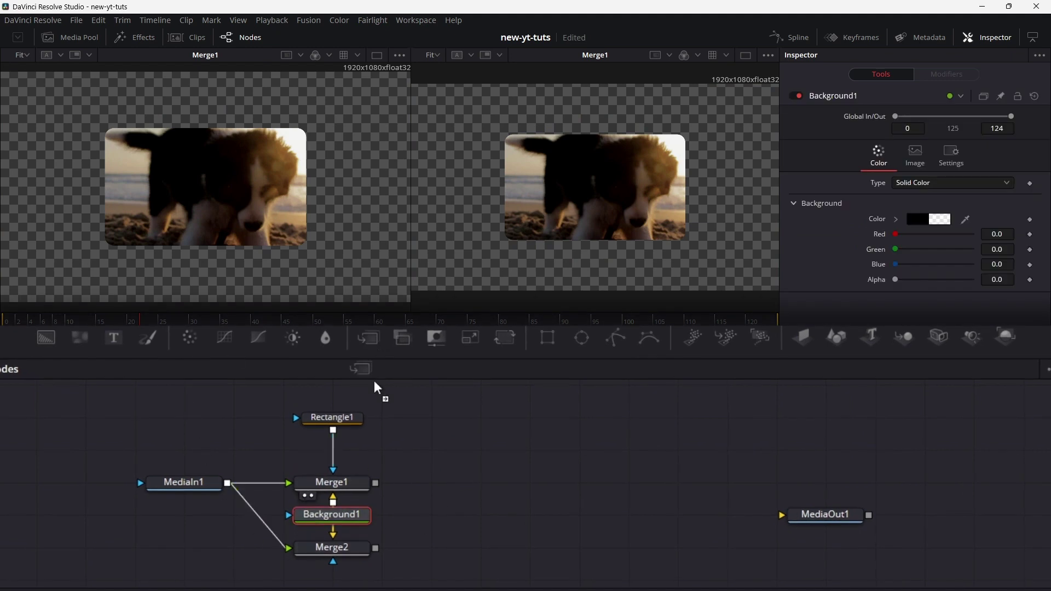
# - Add a new Merge3 node below Merge2, wired to Merge2
pyautogui.moveTo(374, 414); pyautogui.dragTo(336, 576)
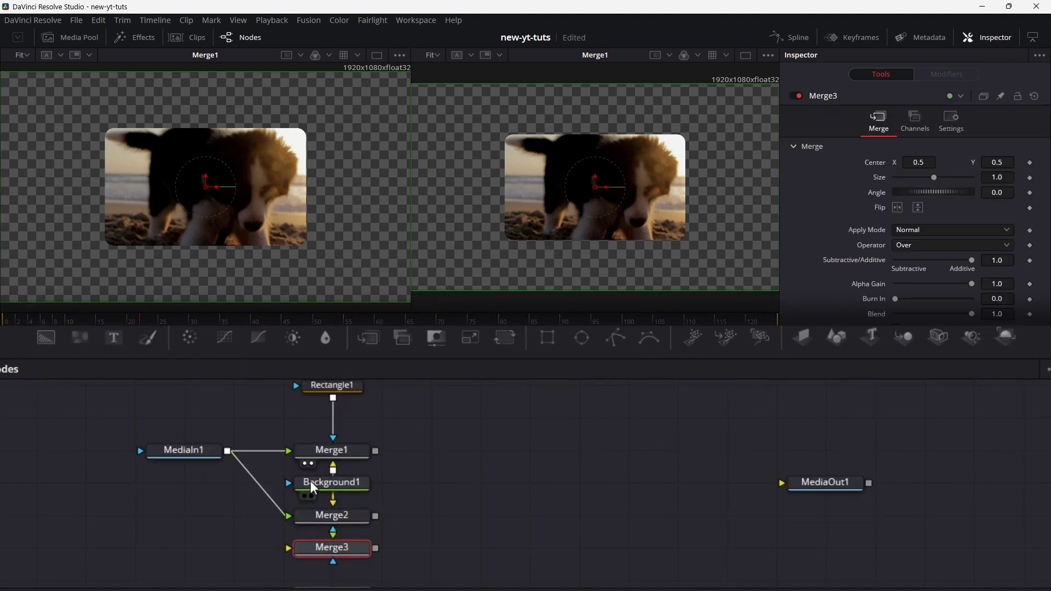
pyautogui.moveTo(334, 470); pyautogui.dragTo(377, 581)
pyautogui.moveTo(330, 502)
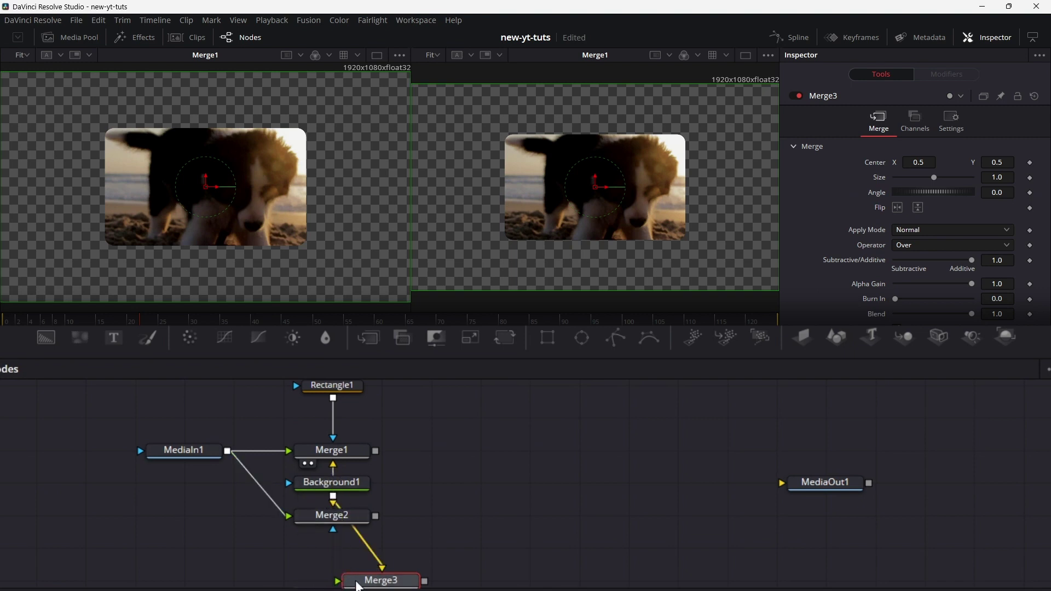
pyautogui.hotkey('ctrl', 'z')
pyautogui.hotkey('ctrl', 'z')
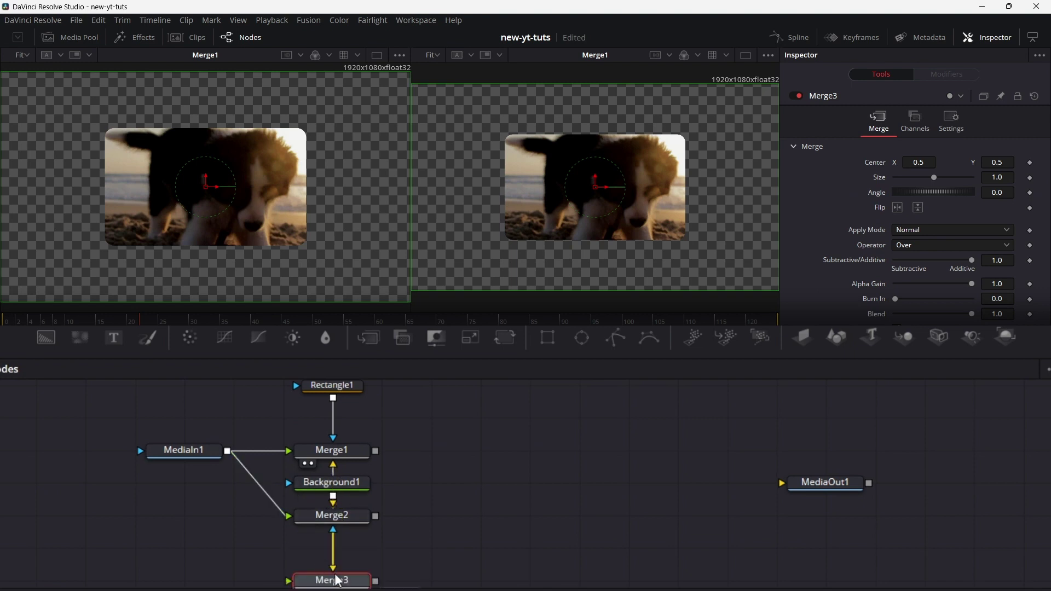
# - Copy Rectangle1 and paste it as Rectangle1_1 beside Merge2
pyautogui.click(349, 387)
pyautogui.rightClick(345, 411)
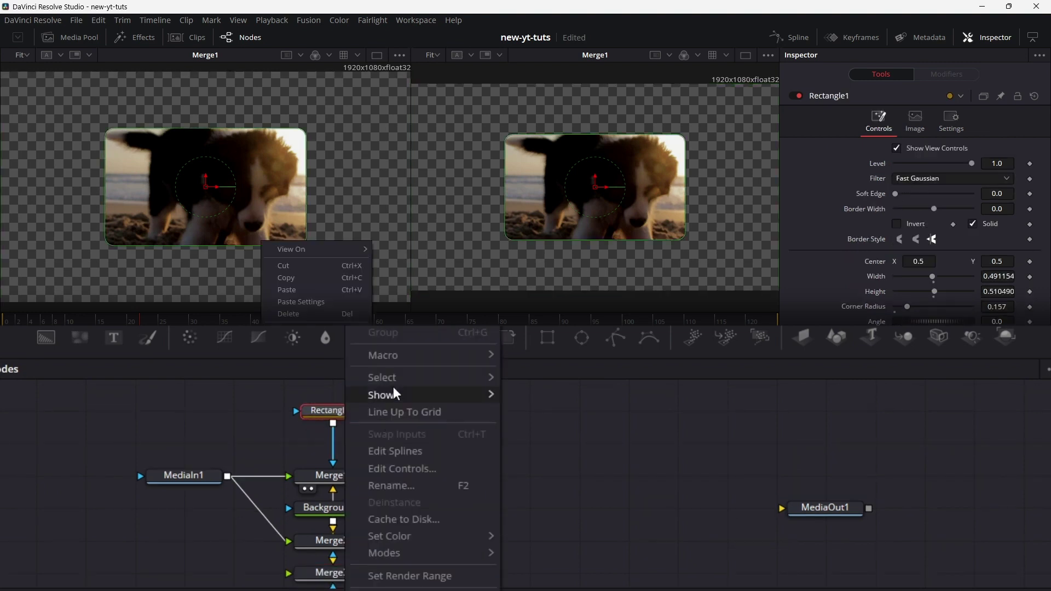
pyautogui.click(300, 277)
pyautogui.rightClick(439, 435)
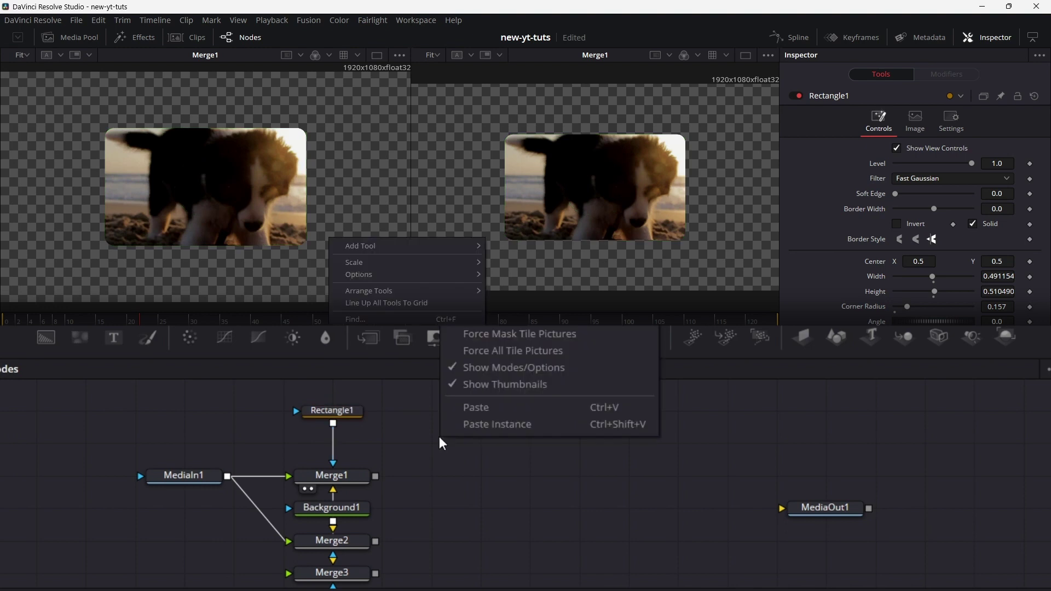
pyautogui.click(490, 413)
pyautogui.moveTo(459, 450); pyautogui.dragTo(333, 551)
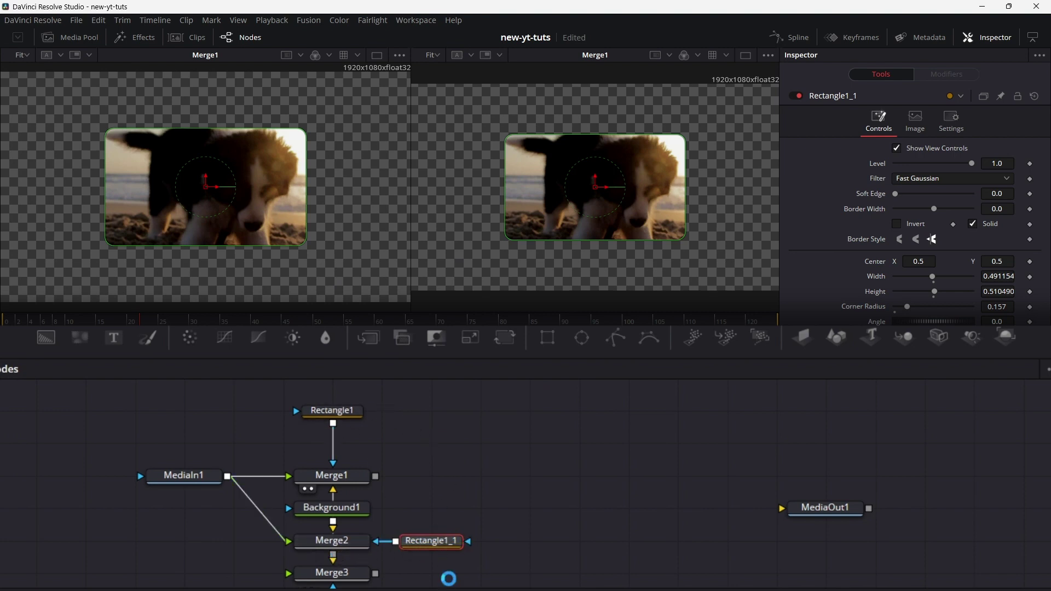
pyautogui.scroll(-3, 482, 543)
# - Paste an instance Rectangle1_2 into Merge3's mask input and arrange both copies beside their merges
pyautogui.click(416, 526)
pyautogui.rightClick(416, 527)
pyautogui.click(476, 515)
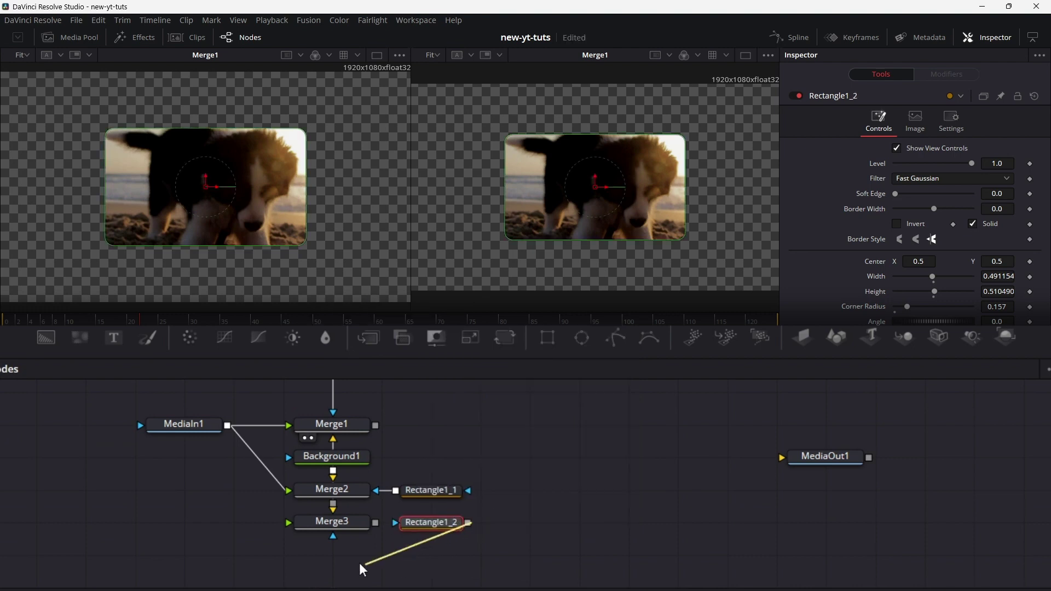
pyautogui.moveTo(345, 561); pyautogui.dragTo(332, 536)
pyautogui.moveTo(451, 527); pyautogui.dragTo(353, 564)
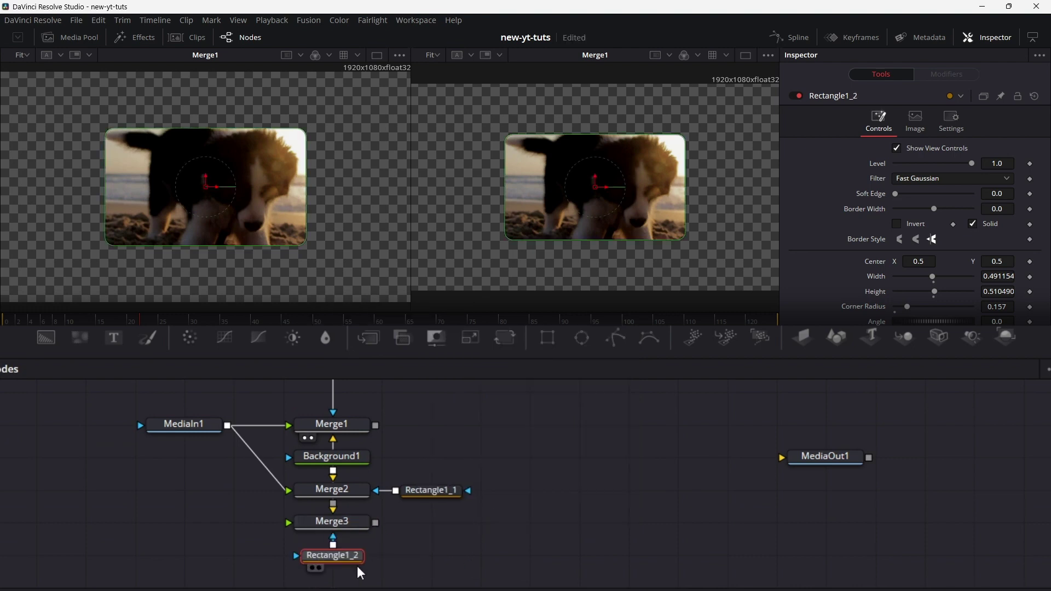
pyautogui.moveTo(441, 488); pyautogui.dragTo(263, 504)
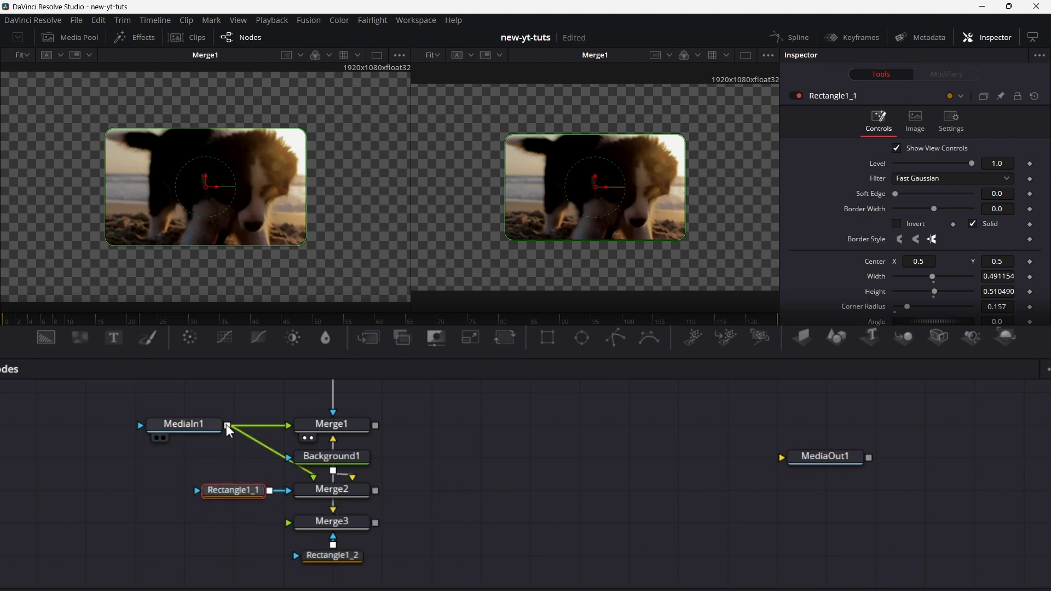
# - Connect MediaIn1's output to Merge3 and move Rectangle1 closer to Merge1
pyautogui.moveTo(226, 424); pyautogui.dragTo(289, 523)
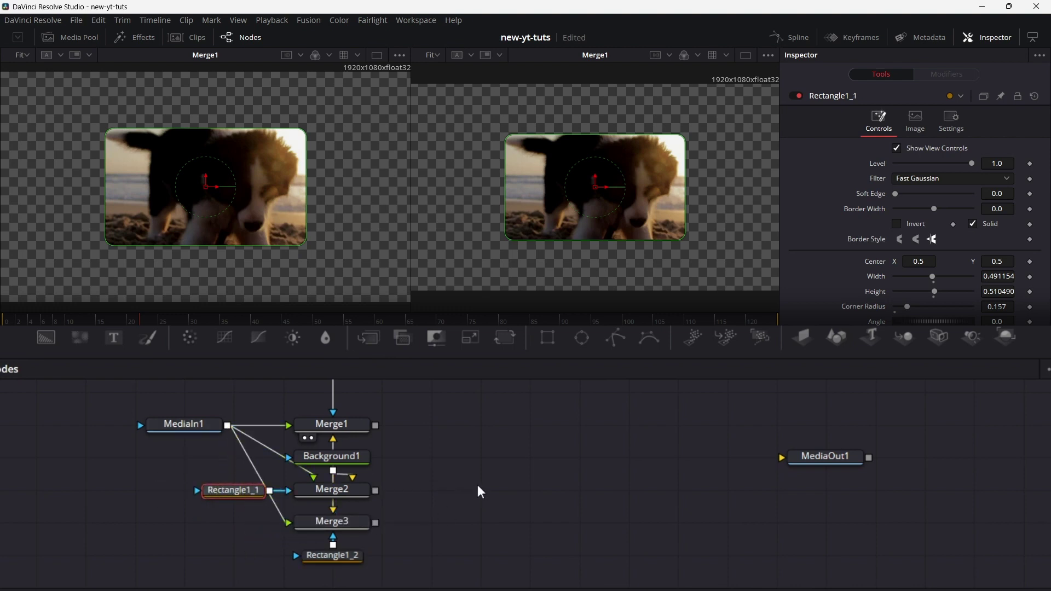
pyautogui.scroll(2, 481, 492)
pyautogui.moveTo(290, 387); pyautogui.dragTo(320, 423)
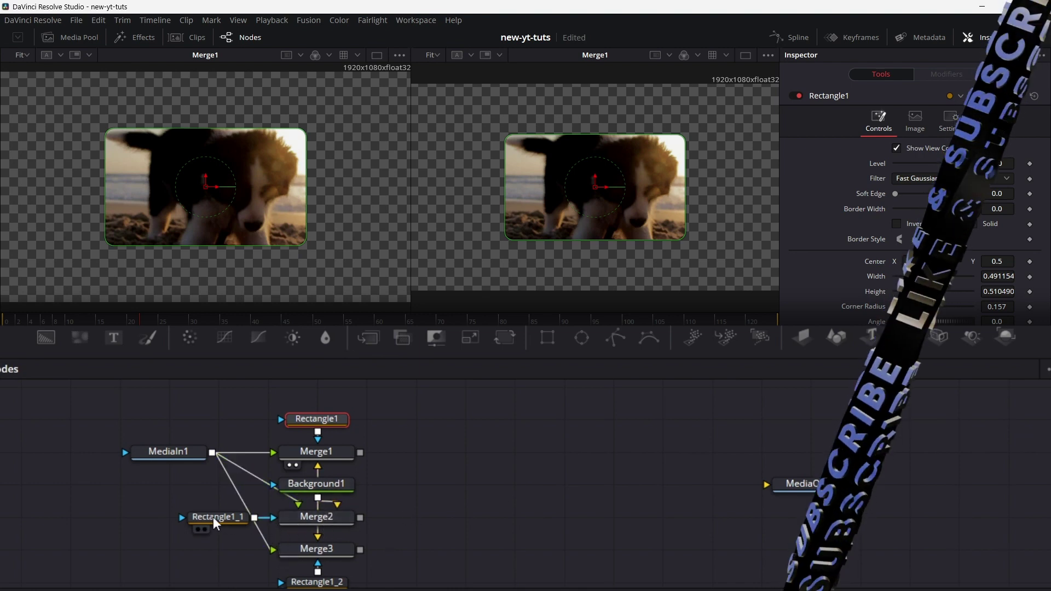
pyautogui.click(321, 582)
pyautogui.scroll(-2, 284, 564)
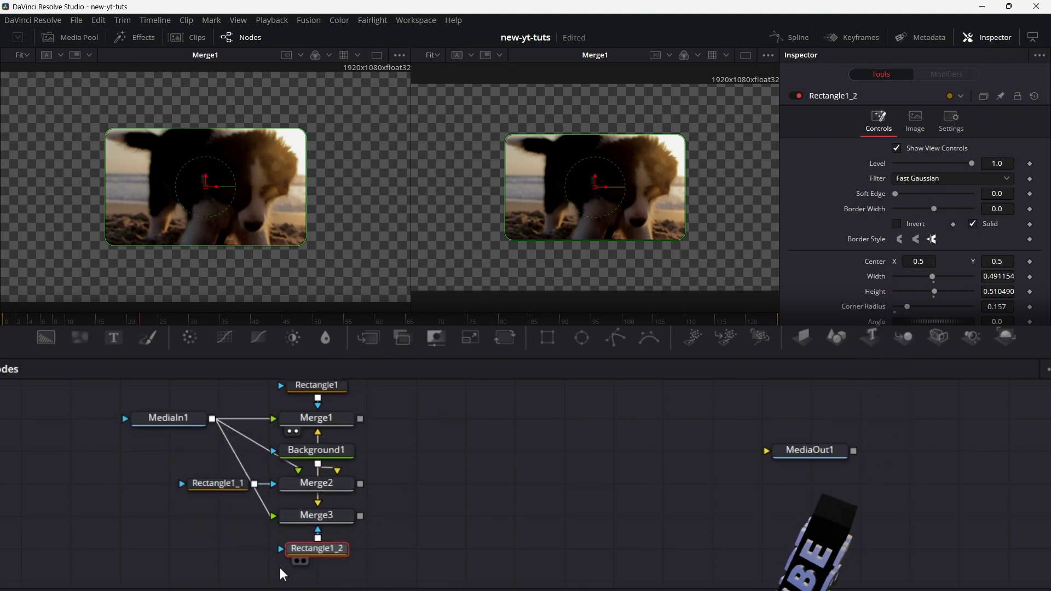
pyautogui.click(221, 484)
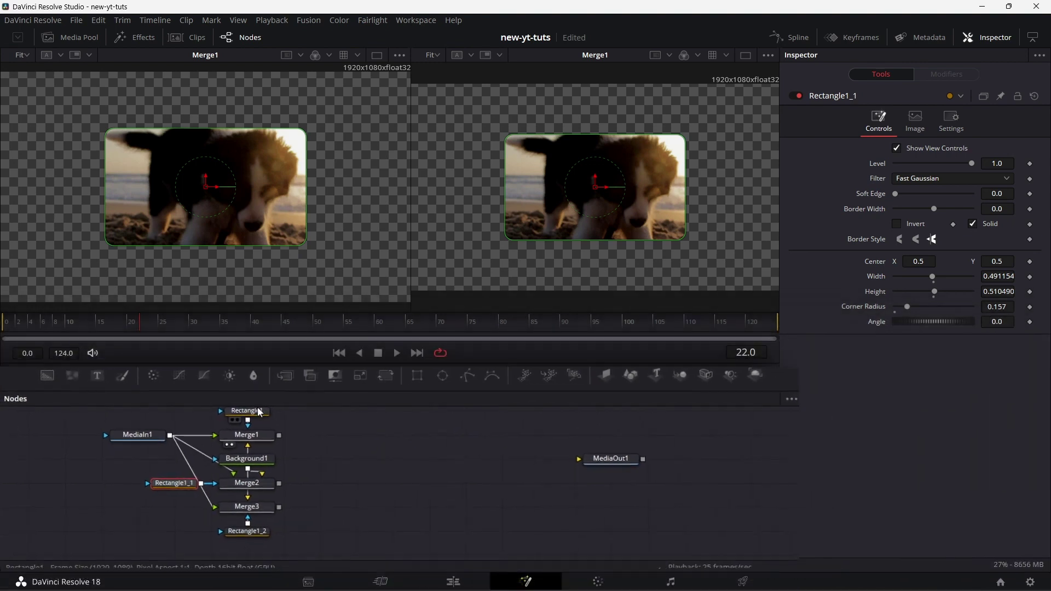
# - Make Rectangle1 and Rectangle1_1 half as wide and much taller, shifted left
pyautogui.click(317, 386)
pyautogui.moveTo(305, 191); pyautogui.dragTo(252, 191)
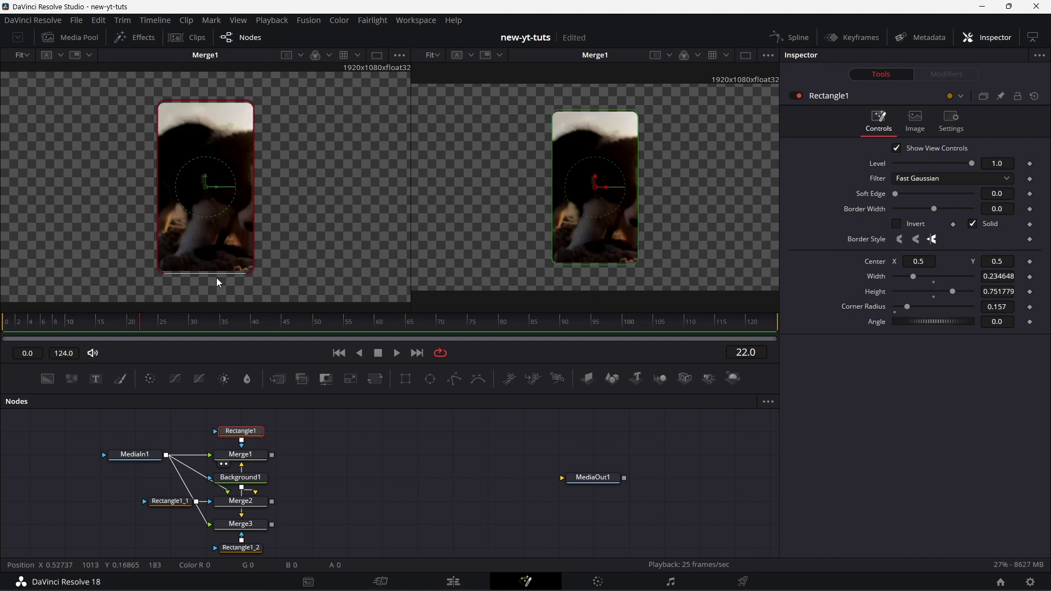
pyautogui.moveTo(216, 287)
pyautogui.mouseDown()
pyautogui.moveTo(216, 306)
pyautogui.moveTo(220, 288)
pyautogui.mouseUp()
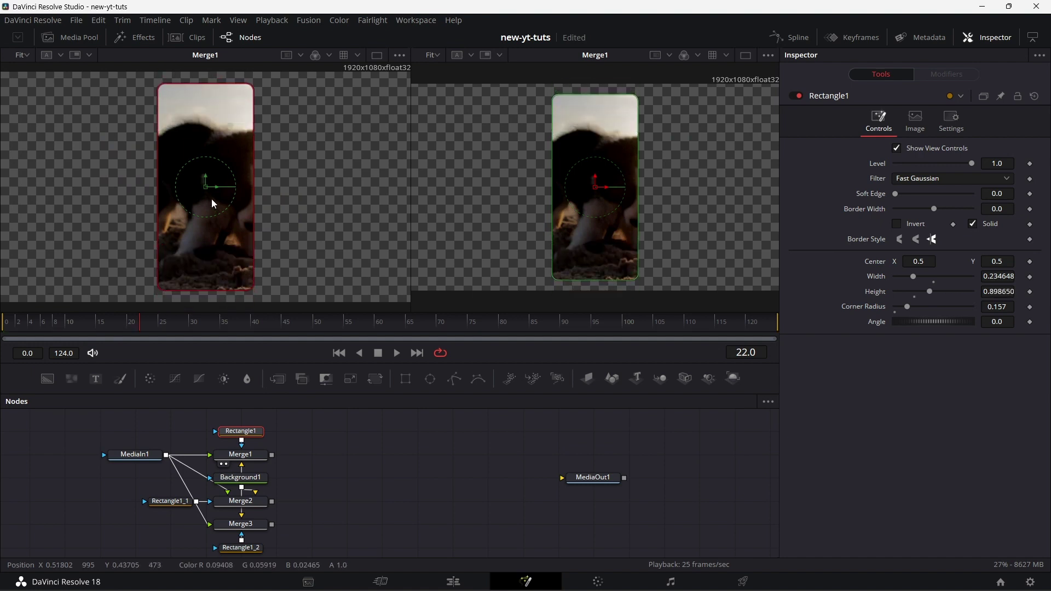
pyautogui.moveTo(210, 201); pyautogui.dragTo(76, 212)
pyautogui.click(170, 500)
pyautogui.moveTo(304, 198); pyautogui.dragTo(255, 202)
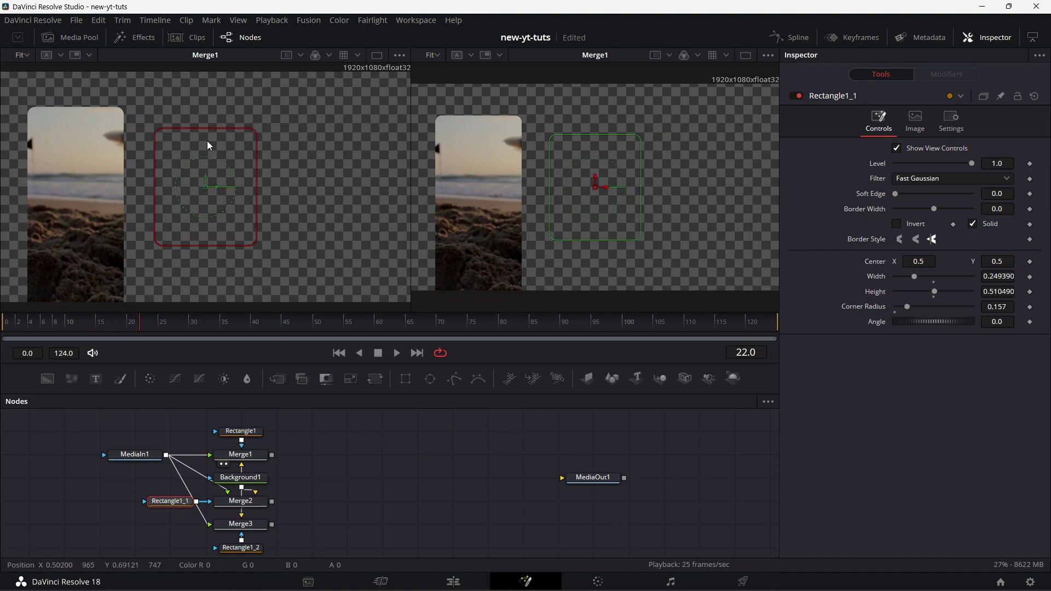
pyautogui.moveTo(207, 128); pyautogui.dragTo(211, 86)
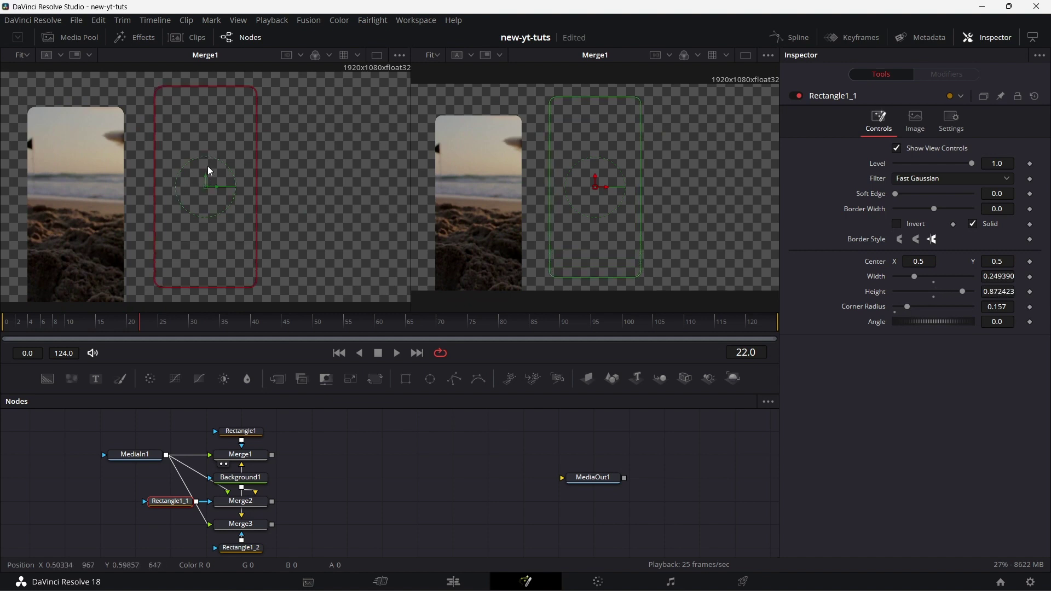
pyautogui.moveTo(205, 186); pyautogui.dragTo(192, 170)
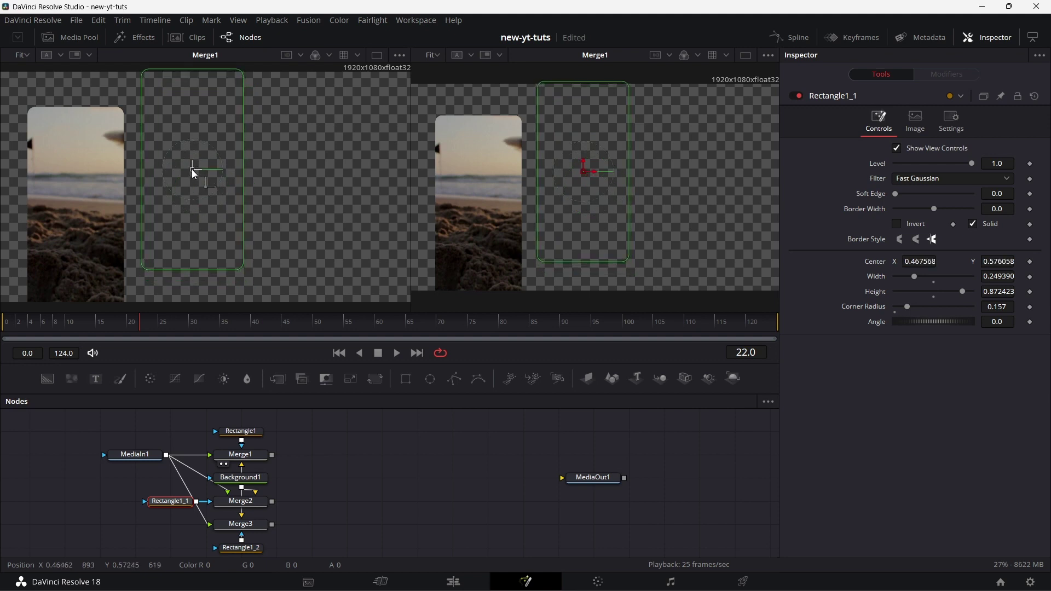
# - Make Rectangle1_2 a tall strip, width 0.243493 and height 0.945858
pyautogui.click(244, 549)
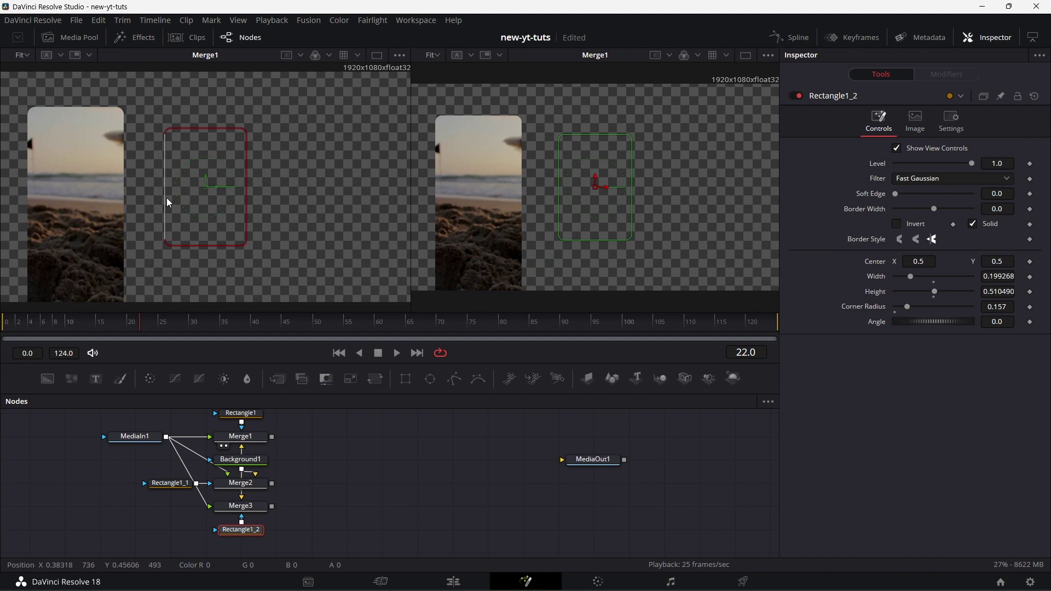
pyautogui.moveTo(170, 199); pyautogui.dragTo(320, 155)
pyautogui.moveTo(320, 219); pyautogui.dragTo(328, 264)
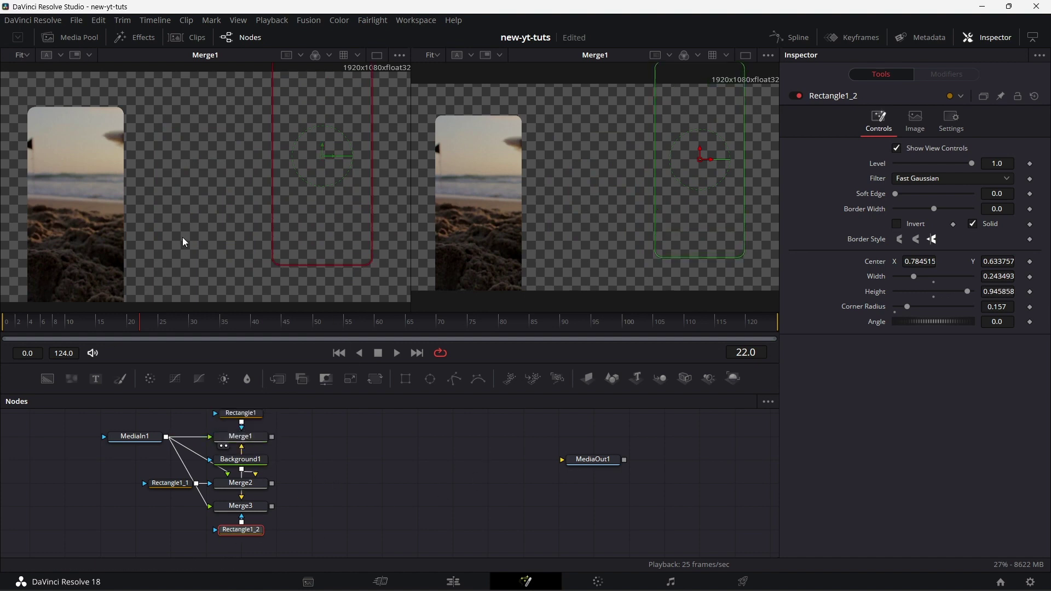
# - Add Merge4 and Merge5 to combine all three branches, previewing Merge2 and Merge3
pyautogui.moveTo(251, 493); pyautogui.dragTo(486, 307)
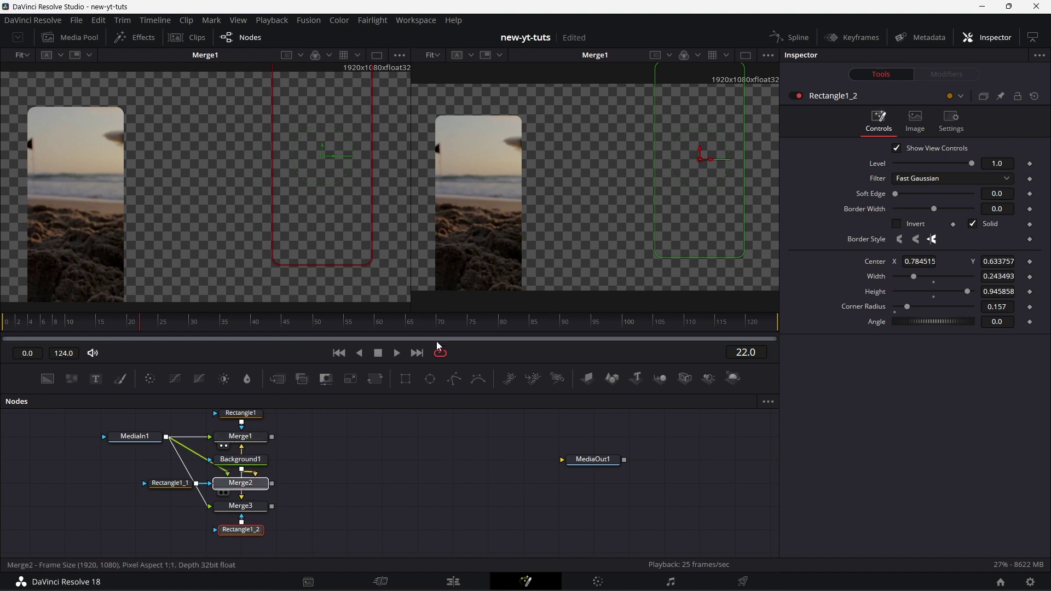
pyautogui.moveTo(539, 237); pyautogui.dragTo(539, 236)
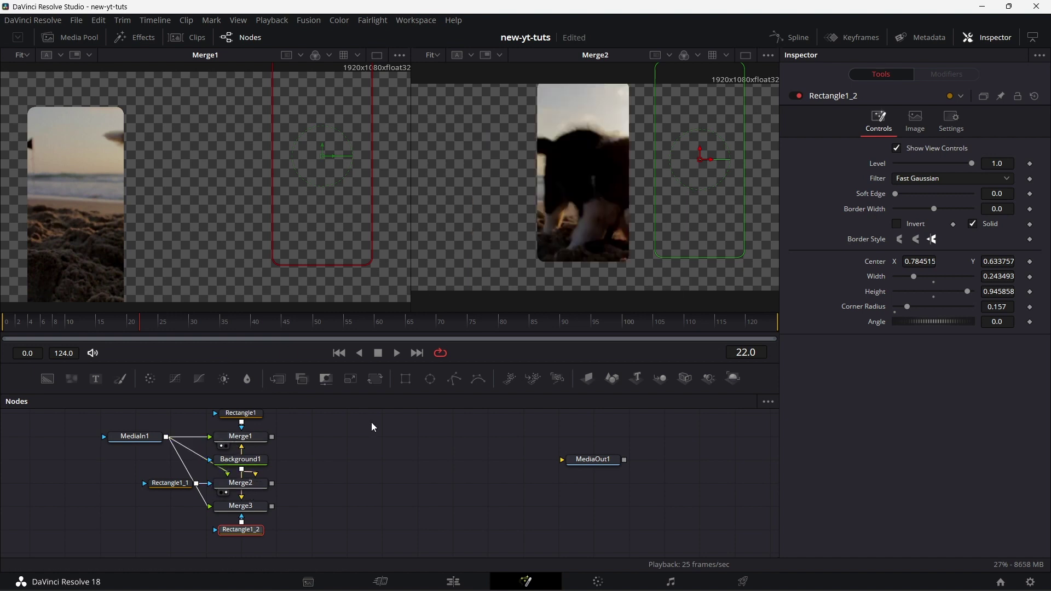
pyautogui.moveTo(241, 506); pyautogui.dragTo(672, 250)
pyautogui.moveTo(280, 379); pyautogui.dragTo(317, 481)
pyautogui.moveTo(272, 437); pyautogui.dragTo(317, 483)
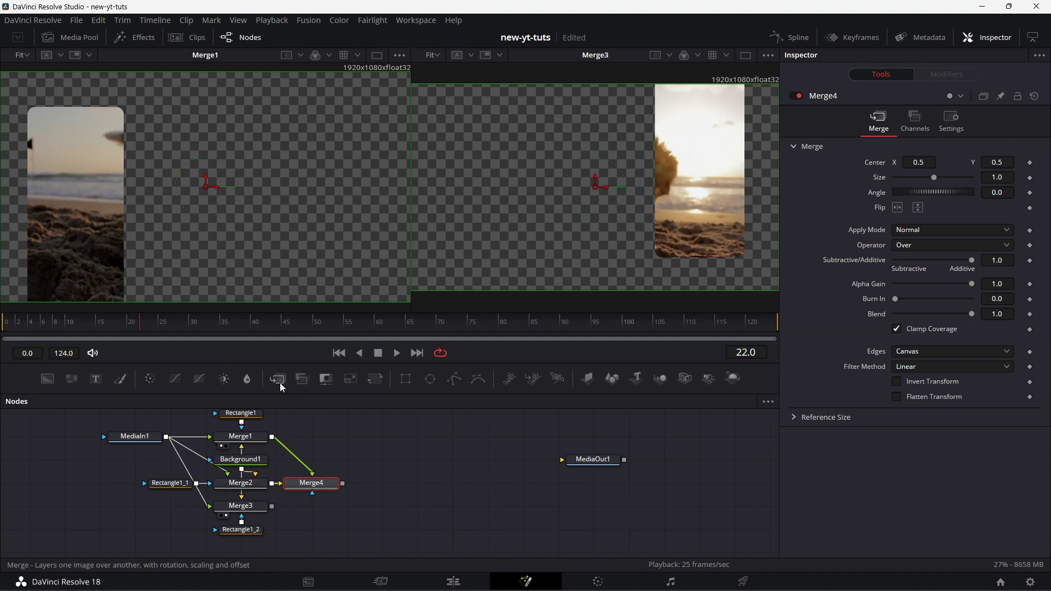
pyautogui.moveTo(281, 379); pyautogui.dragTo(492, 217)
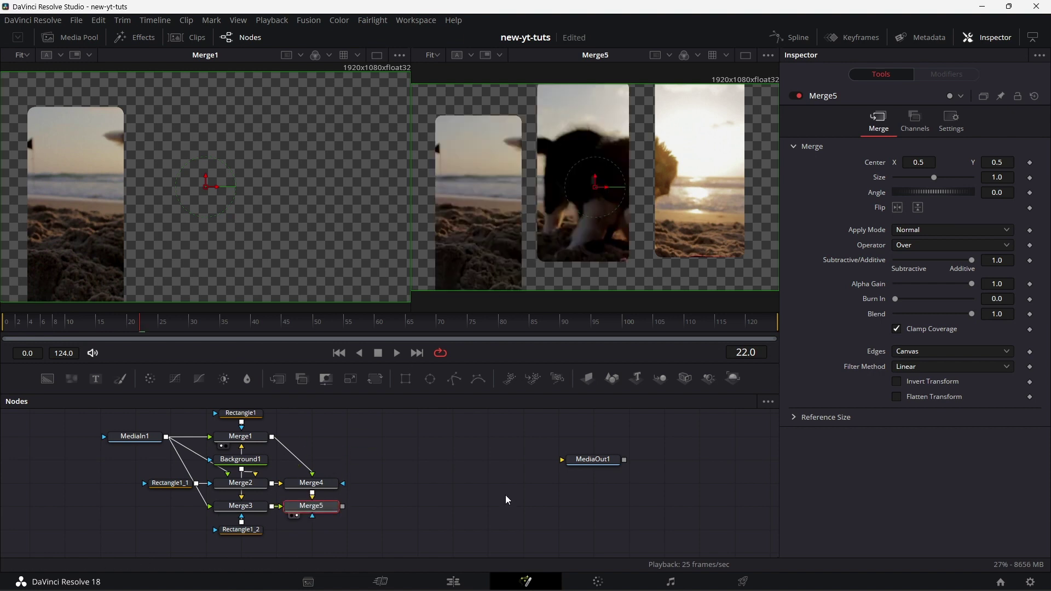
# - Recenter Rectangle1_2 at 0.746724/0.753520 and return to frame 0
pyautogui.click(718, 164)
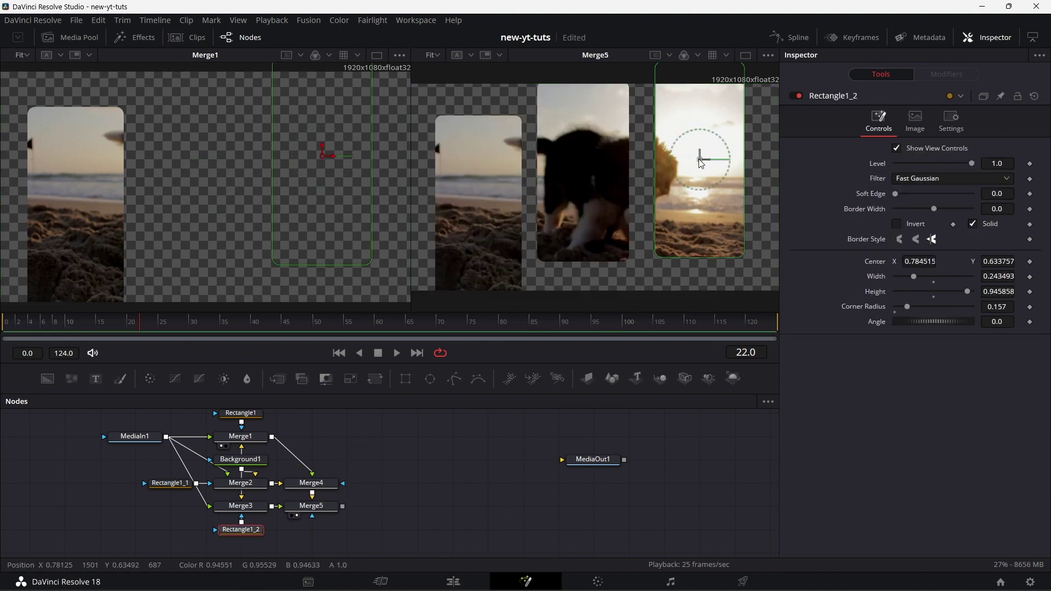
pyautogui.moveTo(701, 163); pyautogui.dragTo(685, 135)
pyautogui.press('Home')
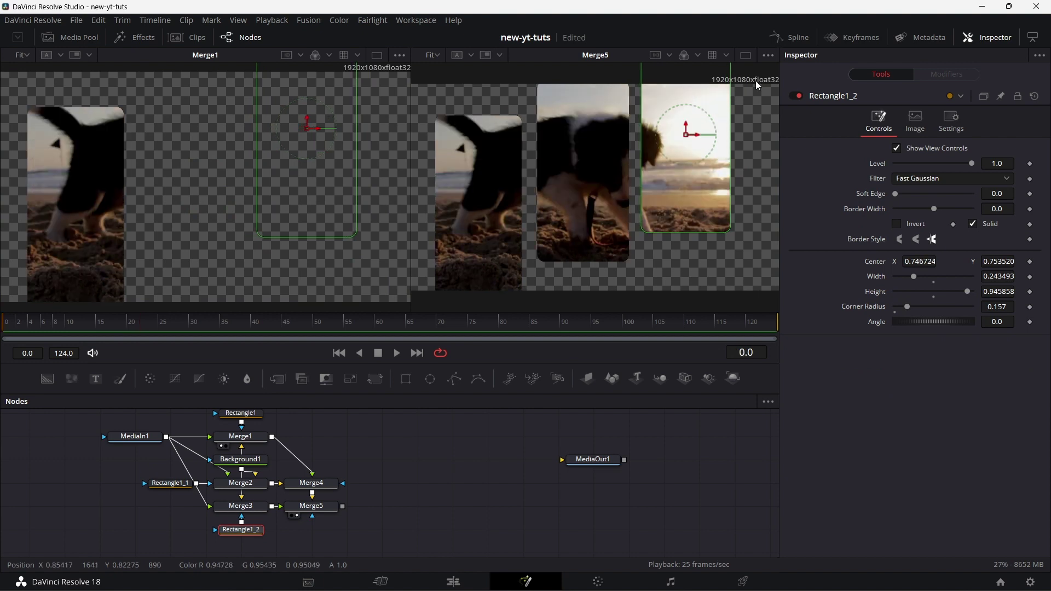
# - Show Merge5 in a single viewer, play to frame 59, and raise Rectangle1 in the graph
pyautogui.click(746, 55)
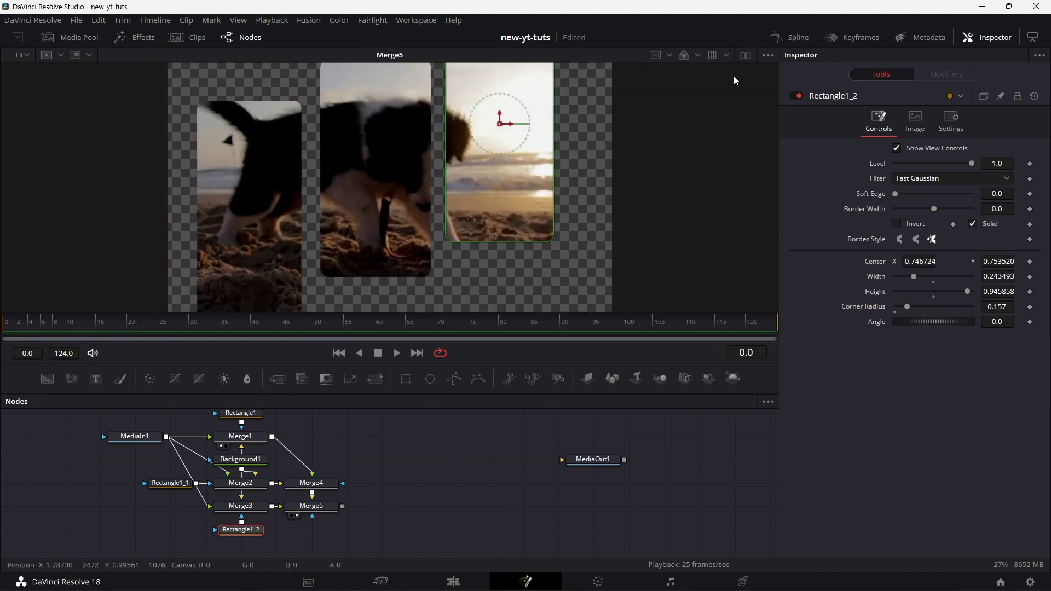
pyautogui.click(401, 351)
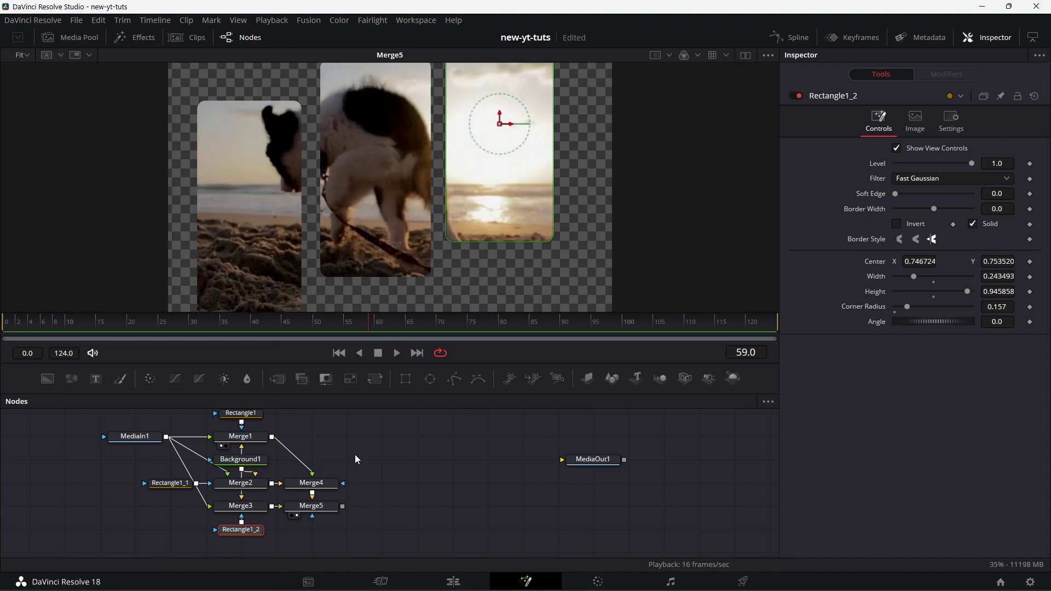
pyautogui.moveTo(357, 459); pyautogui.dragTo(371, 507)
pyautogui.moveTo(260, 470); pyautogui.dragTo(260, 423)
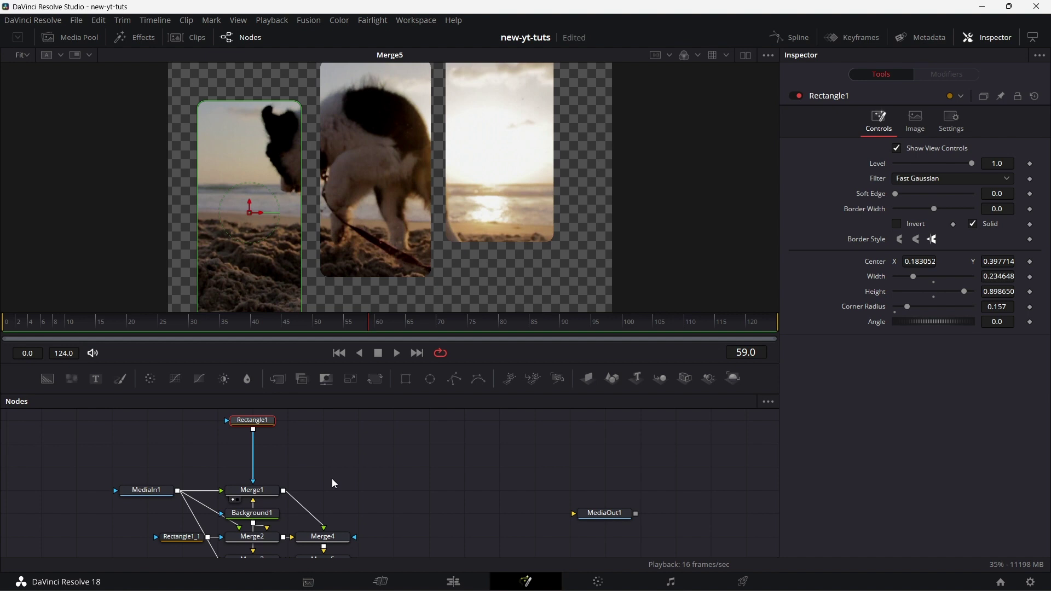
# - Insert Transform1 between Rectangle1 and Merge1 and key its Center at frame 0
pyautogui.click(366, 428)
pyautogui.moveTo(377, 377); pyautogui.dragTo(257, 450)
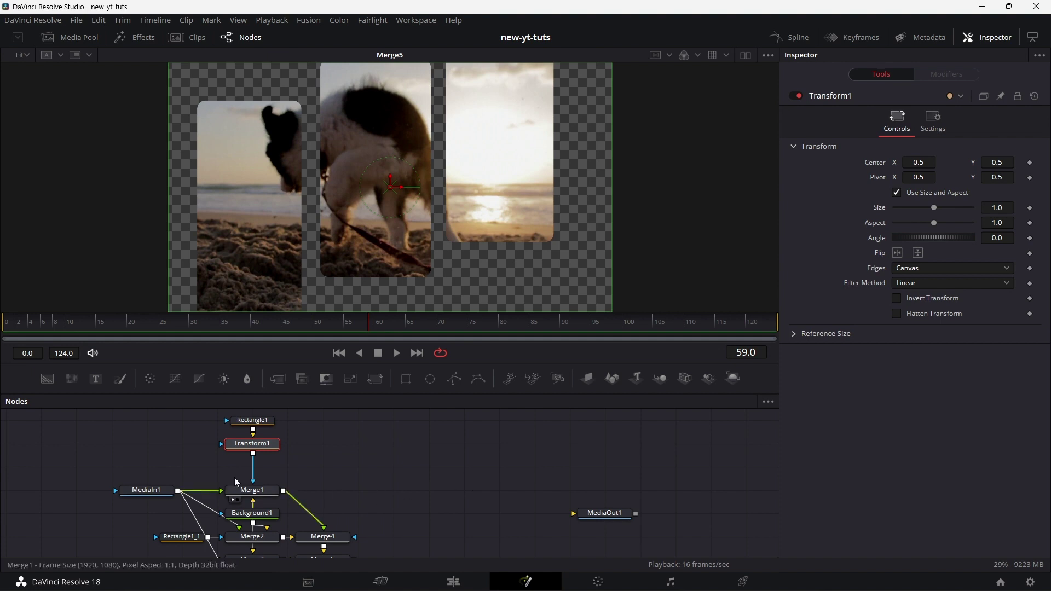
pyautogui.click(8, 323)
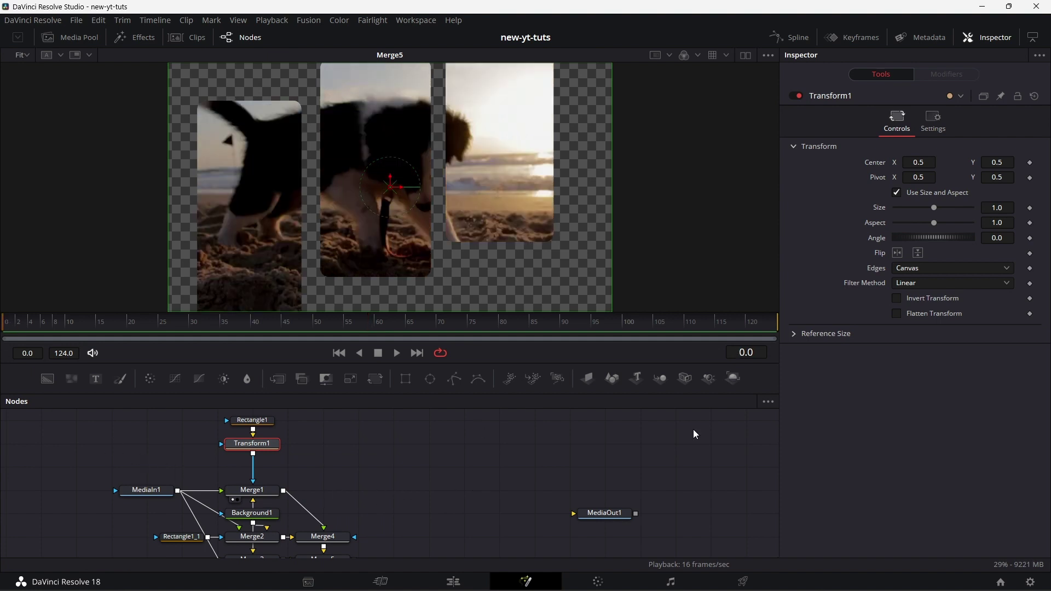
pyautogui.click(1030, 163)
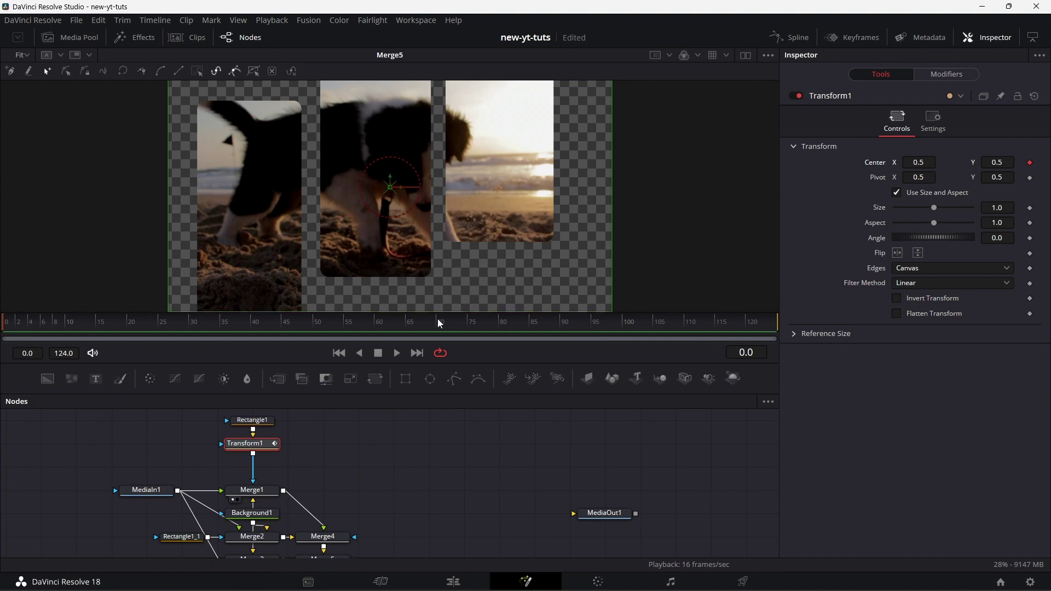
# - Add a Center keyframe at frame 61, then set Center Y to 1.631 at frame 0
pyautogui.click(380, 320)
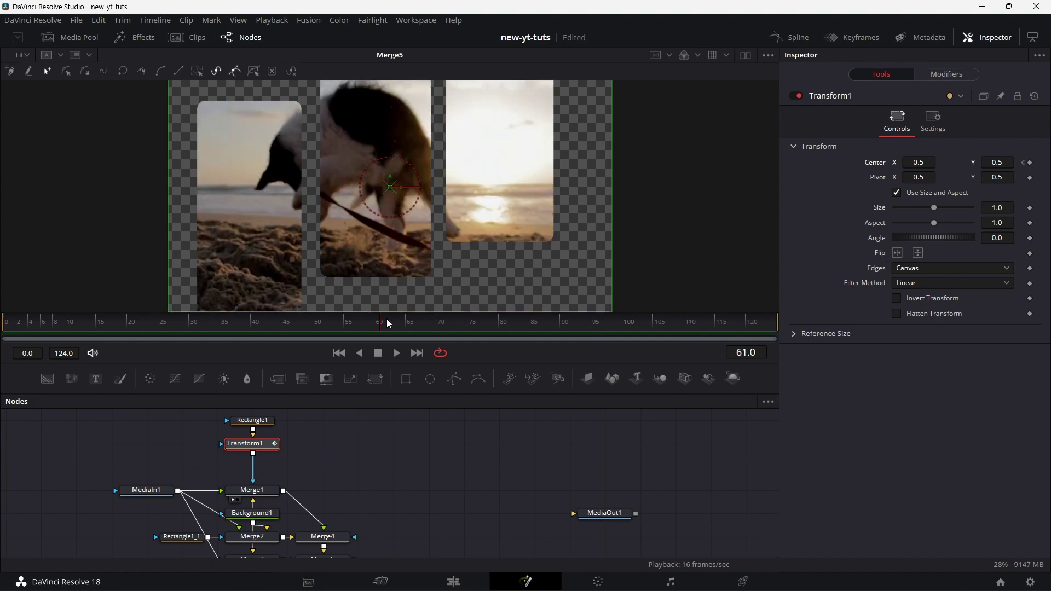
pyautogui.click(1029, 163)
pyautogui.press('Home')
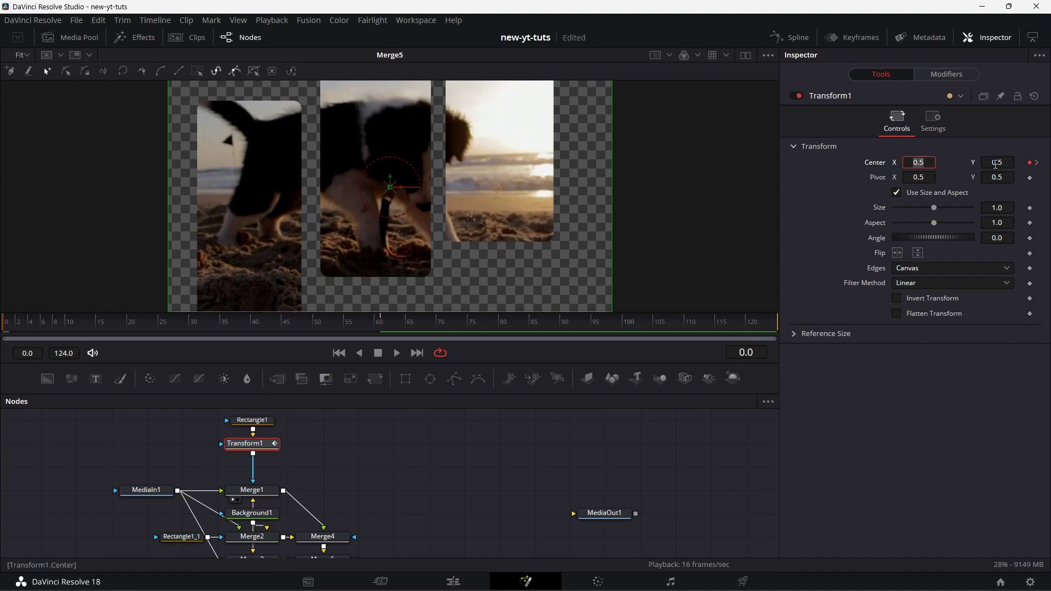
pyautogui.moveTo(996, 164); pyautogui.dragTo(1048, 164)
# - Move Rectangle1_1 left and insert Transform2 between it and Merge2
pyautogui.scroll(-2, 343, 524)
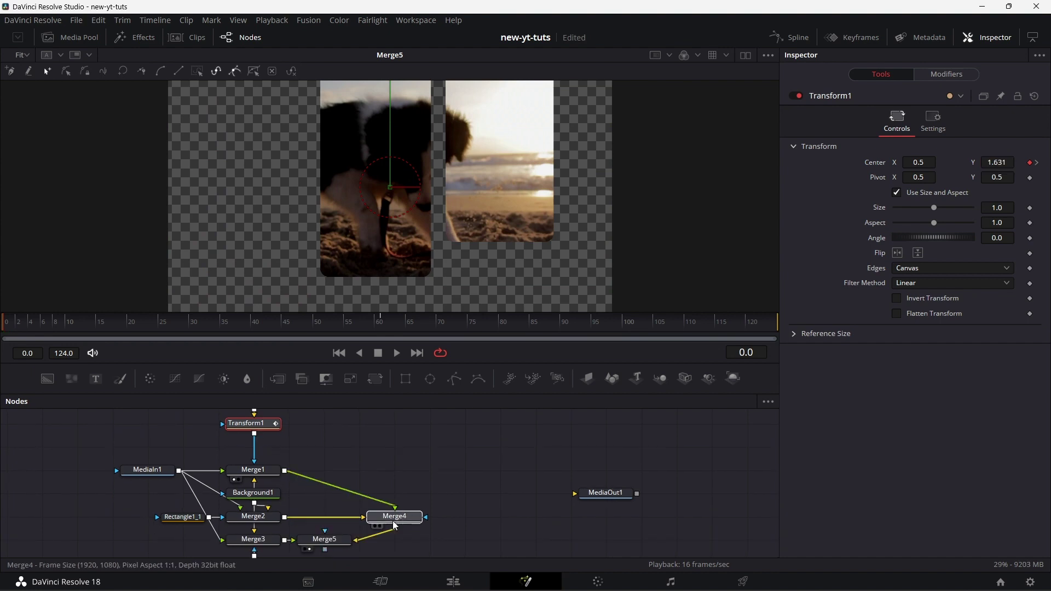
pyautogui.click(343, 525)
pyautogui.moveTo(160, 517); pyautogui.dragTo(90, 518)
pyautogui.moveTo(370, 389); pyautogui.dragTo(177, 523)
# - Key Transform2's Center at frame 67 and set Center Y to -0.567 at frame 0
pyautogui.click(418, 326)
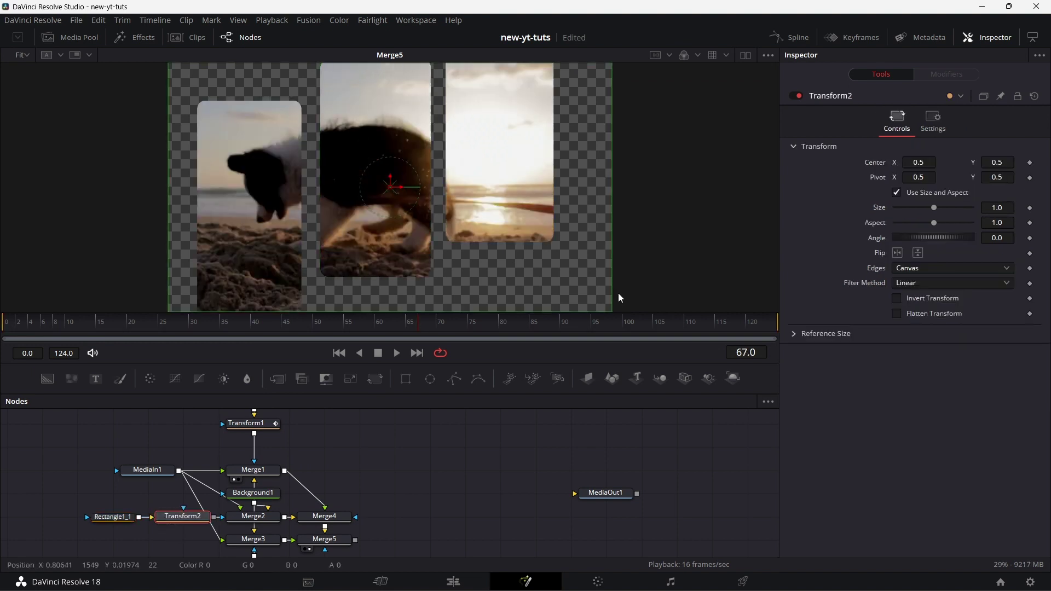
pyautogui.click(1029, 162)
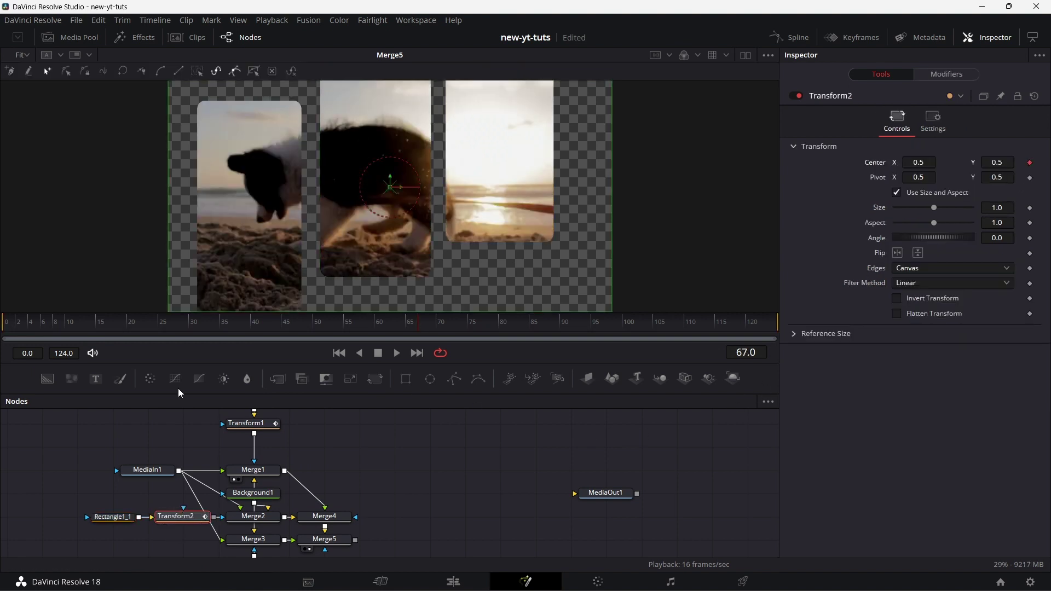
pyautogui.click(8, 327)
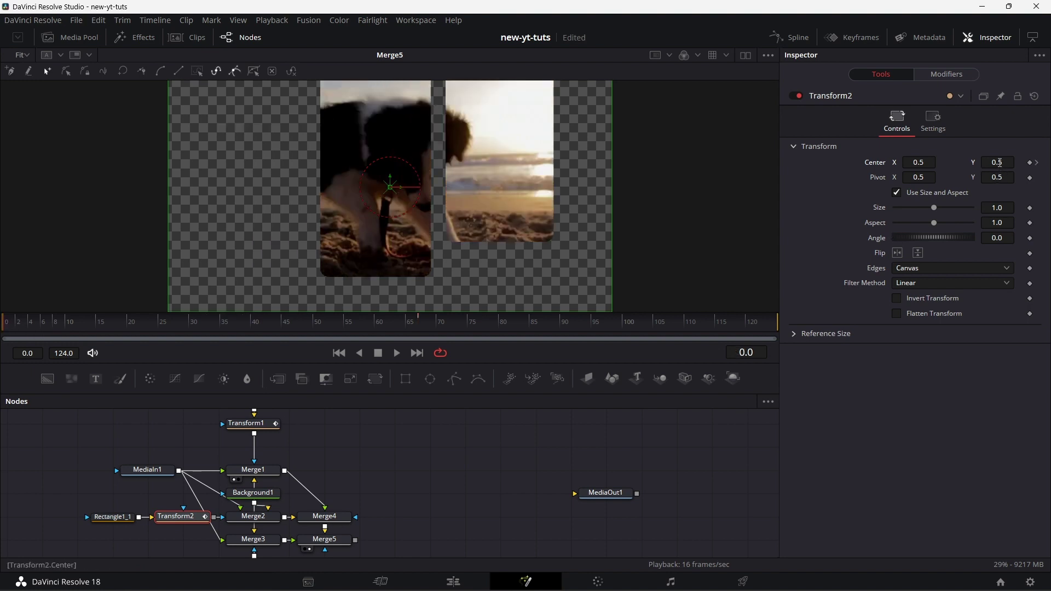
pyautogui.moveTo(999, 163); pyautogui.dragTo(930, 163)
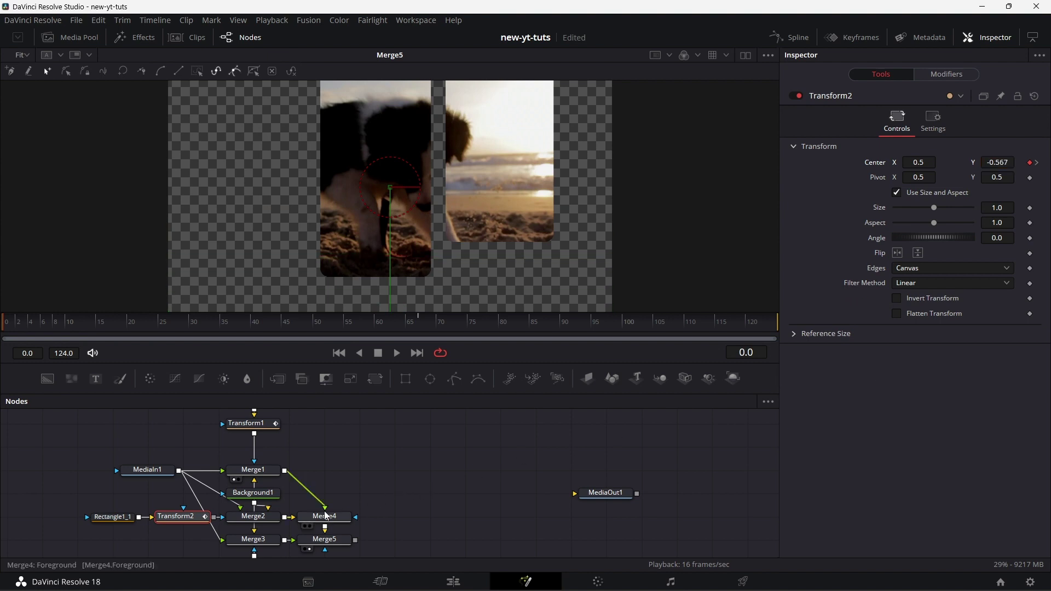
pyautogui.hotkey('ctrl', 'v')
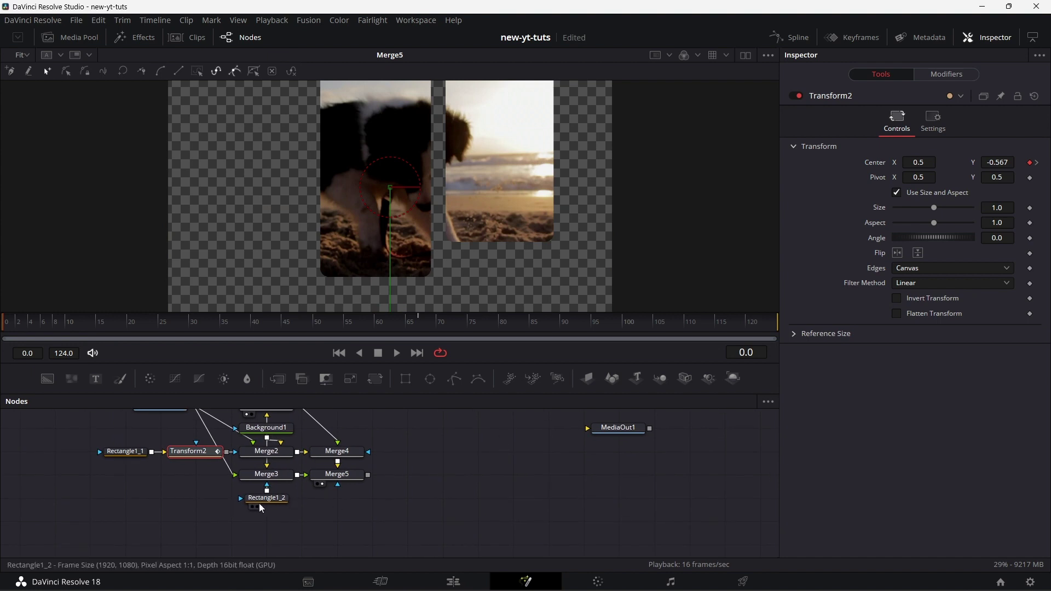
# - Insert a Transform3 node between Rectangle1_2 and Merge3
pyautogui.click(265, 531)
pyautogui.moveTo(376, 377); pyautogui.dragTo(312, 500)
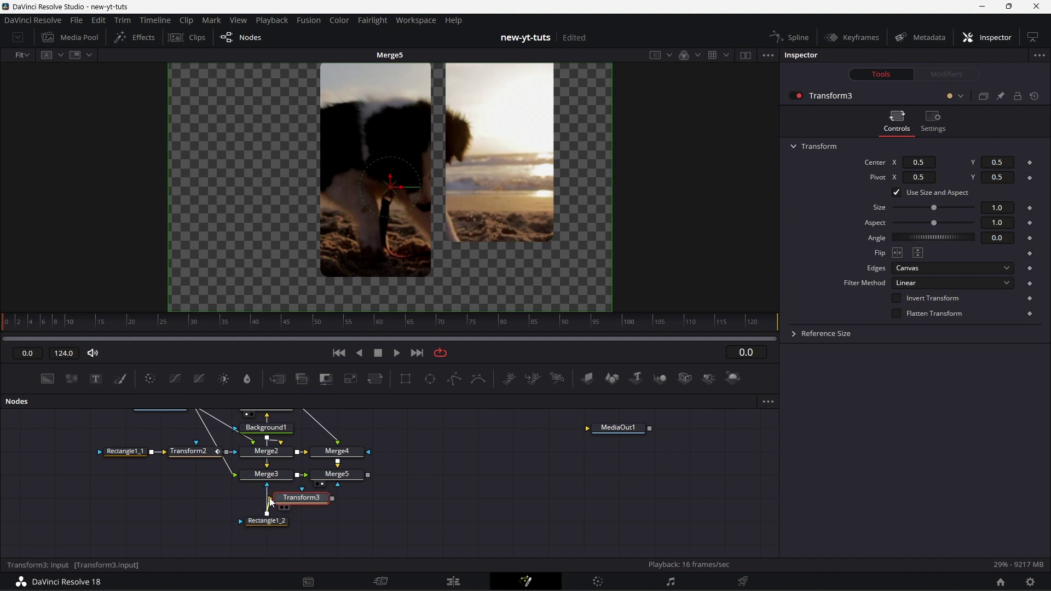
pyautogui.moveTo(307, 501); pyautogui.dragTo(271, 488)
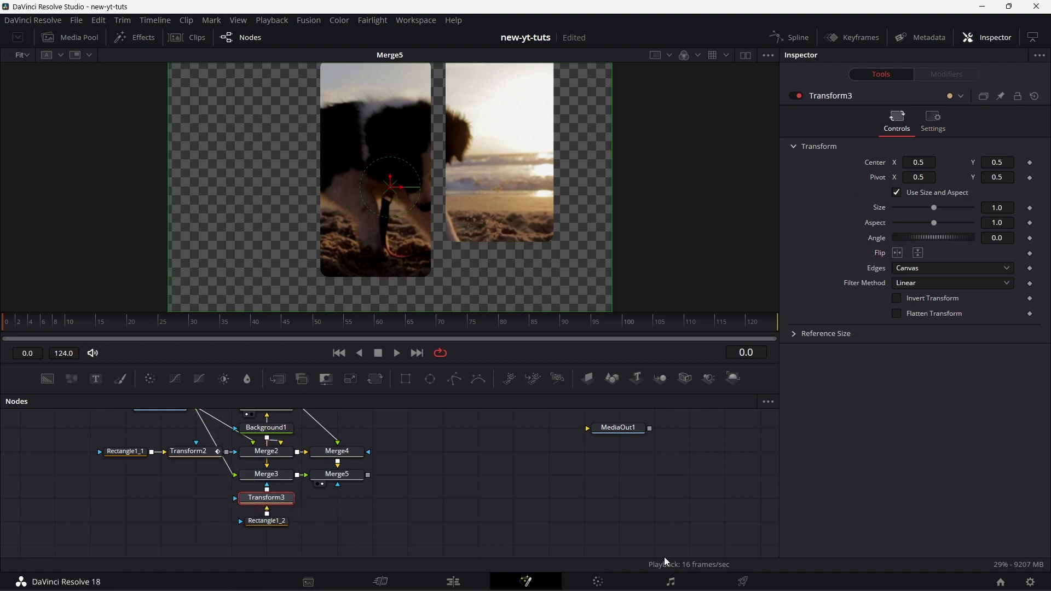
# - Keyframe Transform3's Center at frames 0 and 59, raising Center Y (about 1.64) at frame 0
pyautogui.click(1030, 163)
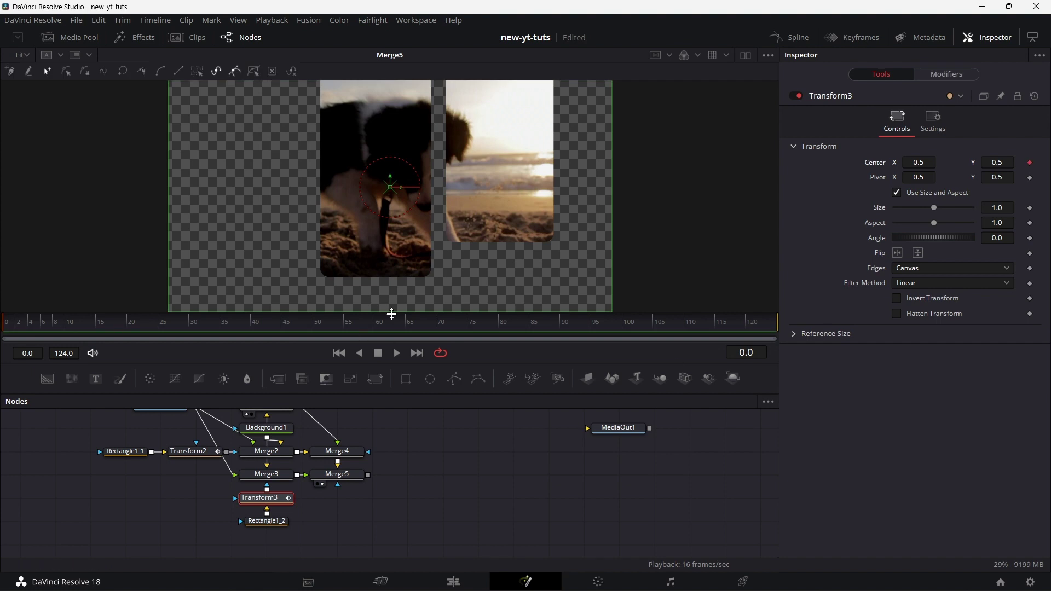
pyautogui.click(369, 322)
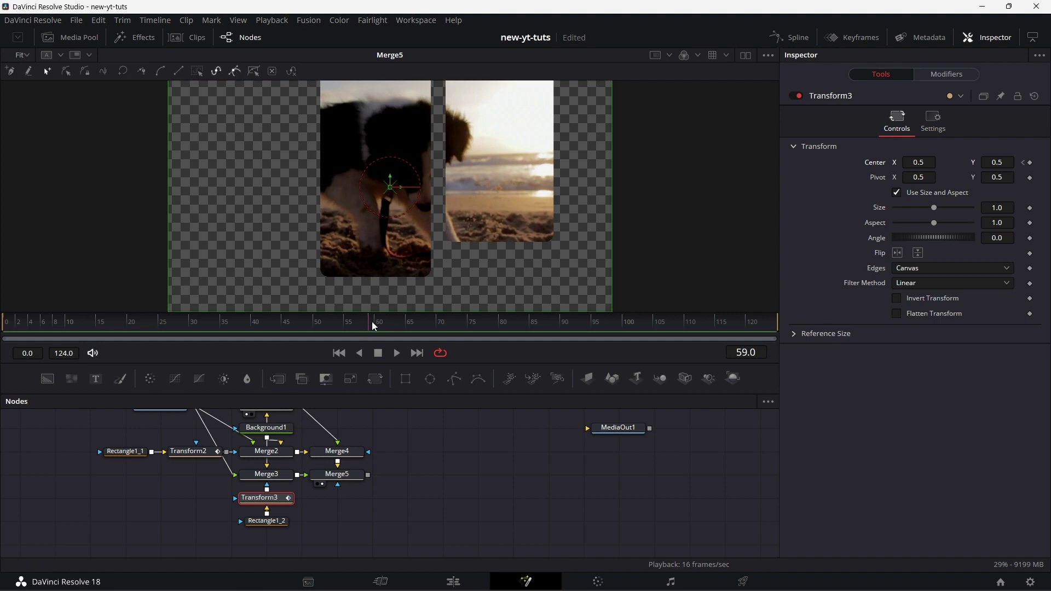
pyautogui.click(1031, 164)
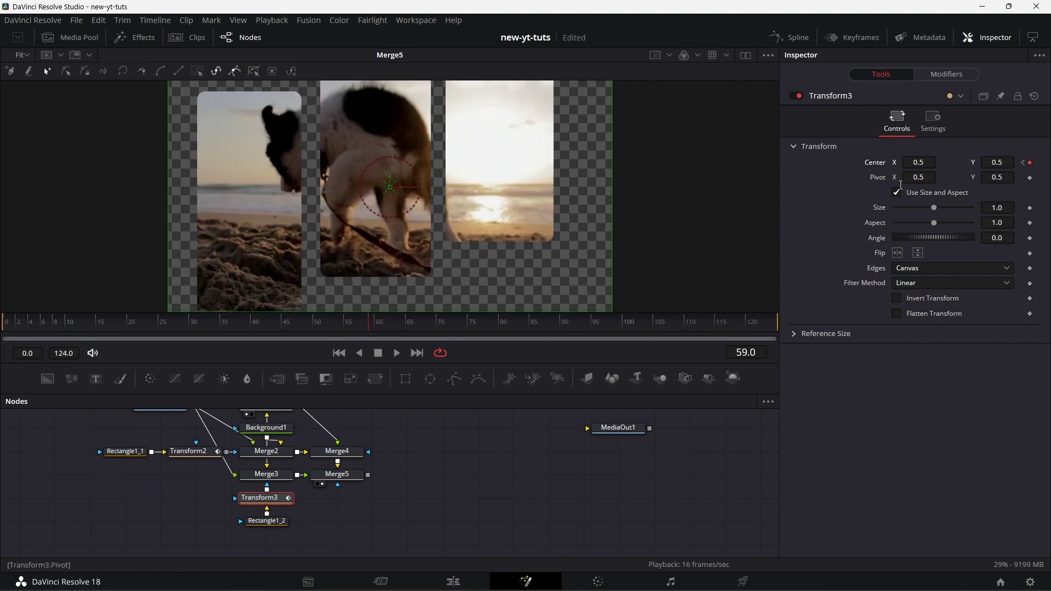
pyautogui.click(6, 328)
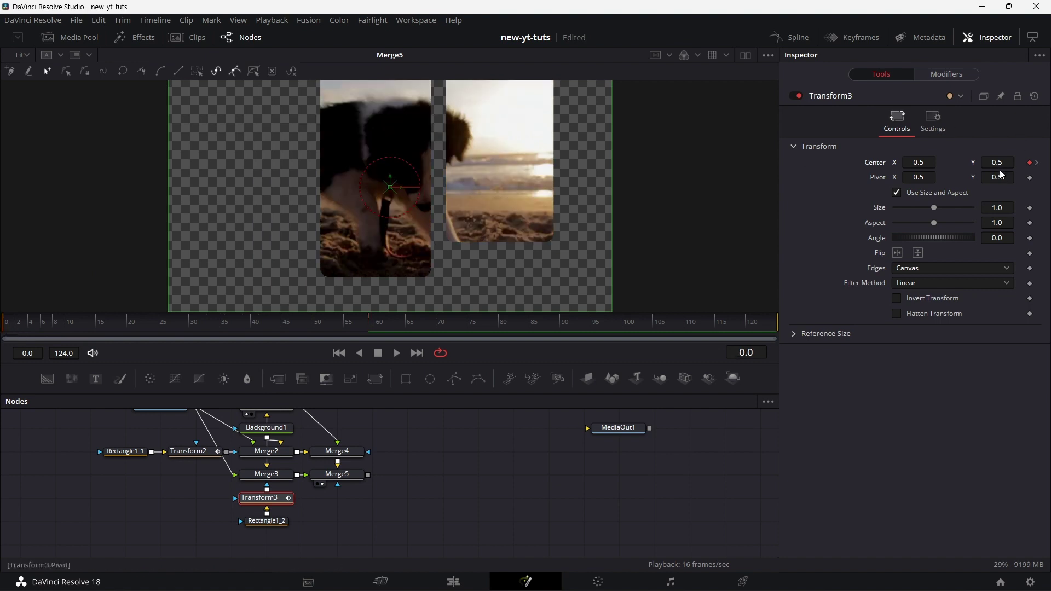
pyautogui.moveTo(995, 160); pyautogui.dragTo(1018, 160)
# - Connect Transform2 to Merge2's effect mask and play the animation from frame 0
pyautogui.click(199, 488)
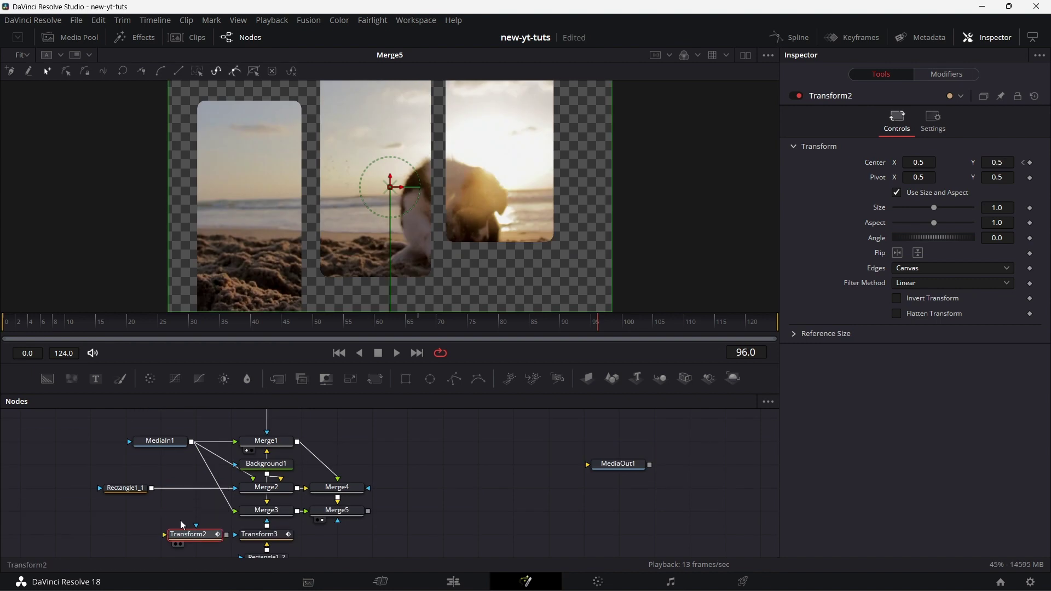
pyautogui.moveTo(183, 524); pyautogui.dragTo(194, 490)
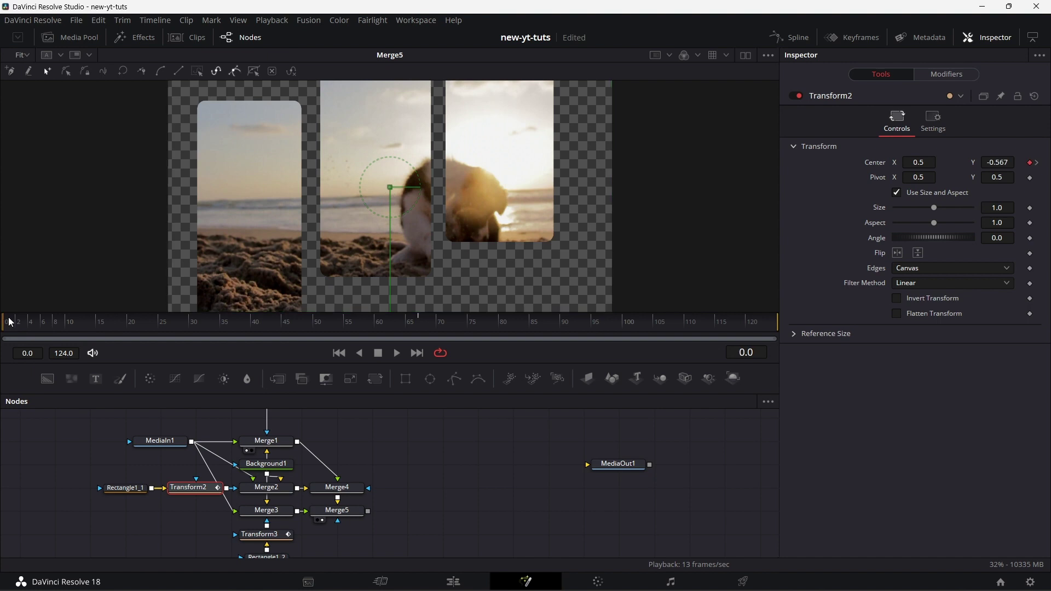
pyautogui.click(338, 353)
pyautogui.click(398, 353)
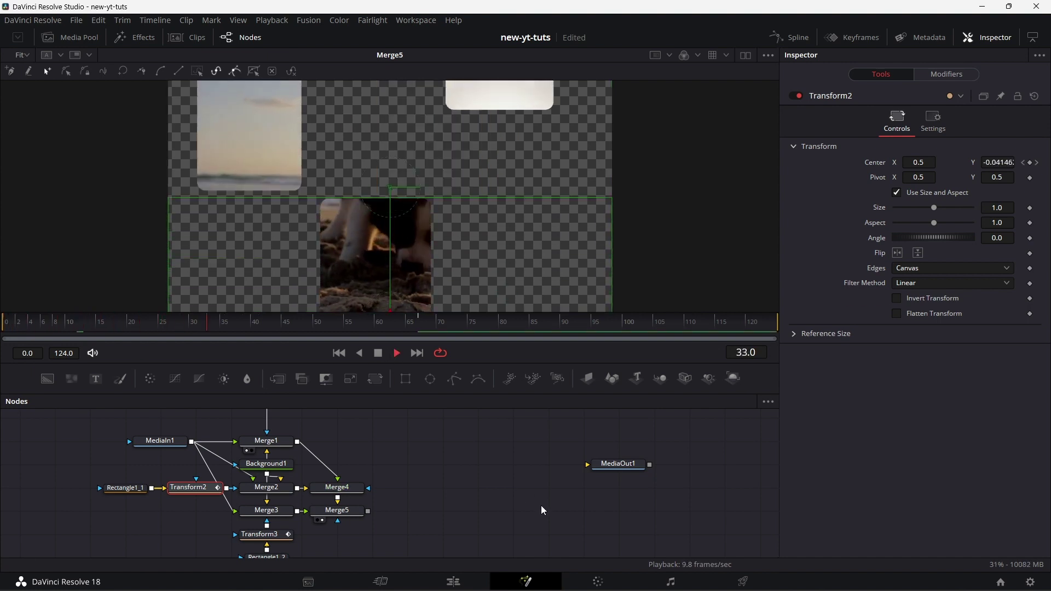
# - Stop playback and move Transform1's Center end keyframe to frame 20 in the Keyframes panel
pyautogui.click(378, 354)
pyautogui.click(860, 37)
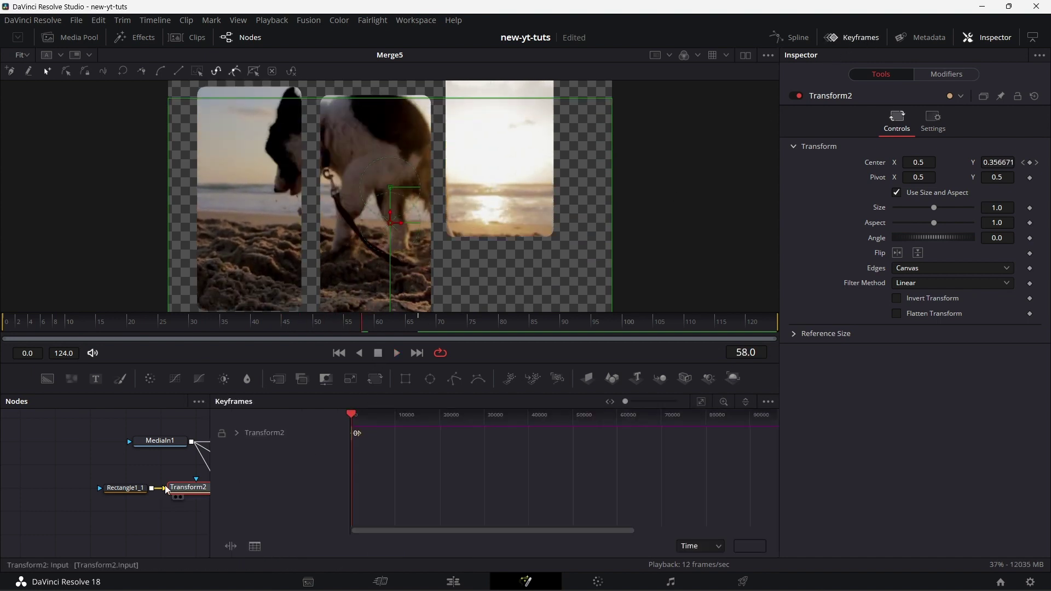
pyautogui.moveTo(169, 479); pyautogui.dragTo(47, 498)
pyautogui.click(140, 420)
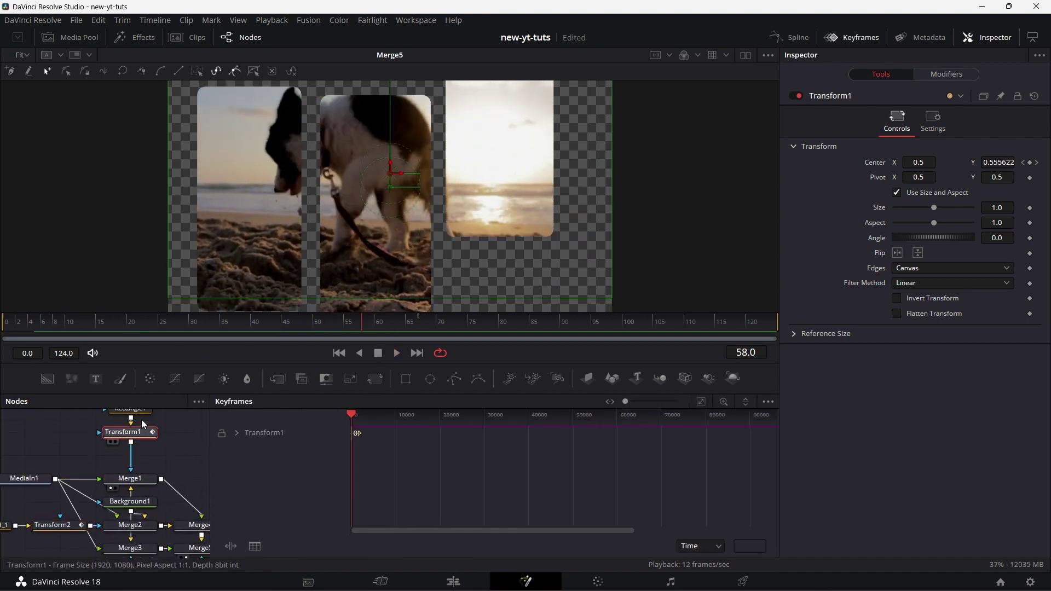
pyautogui.click(237, 434)
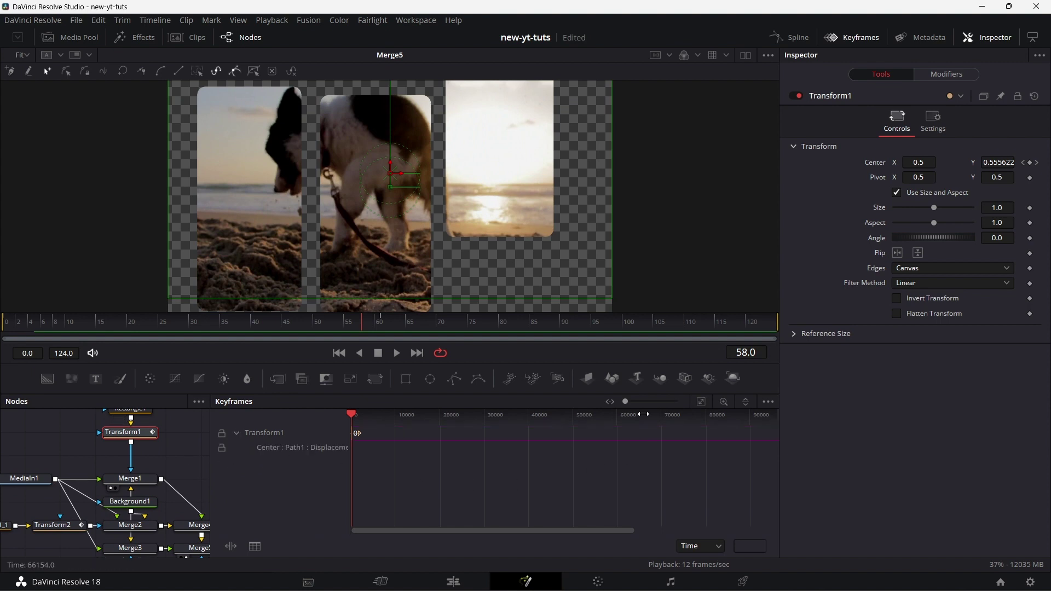
pyautogui.moveTo(624, 399); pyautogui.dragTo(628, 402)
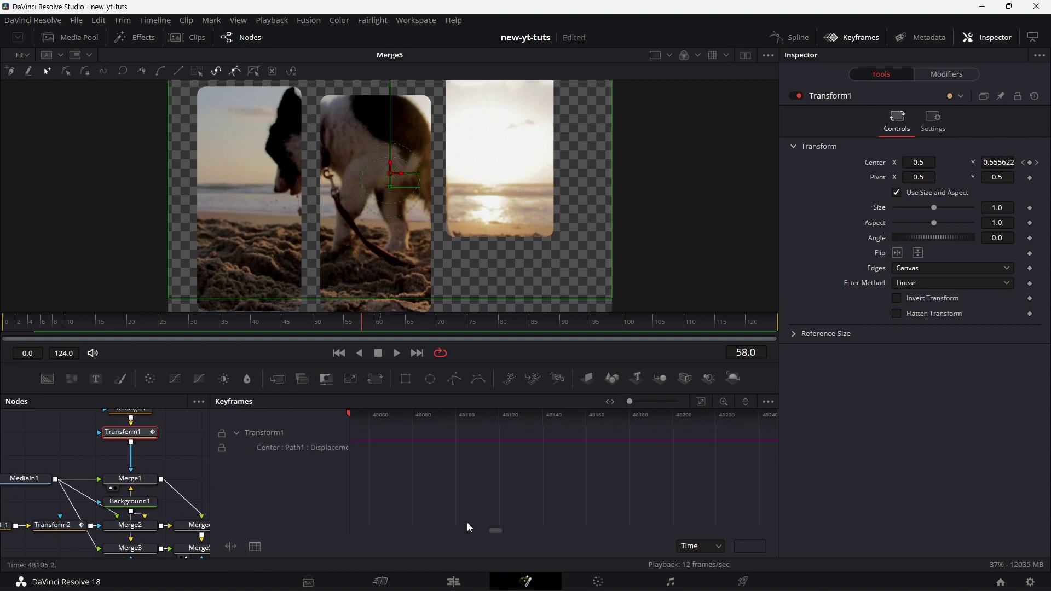
pyautogui.click(133, 323)
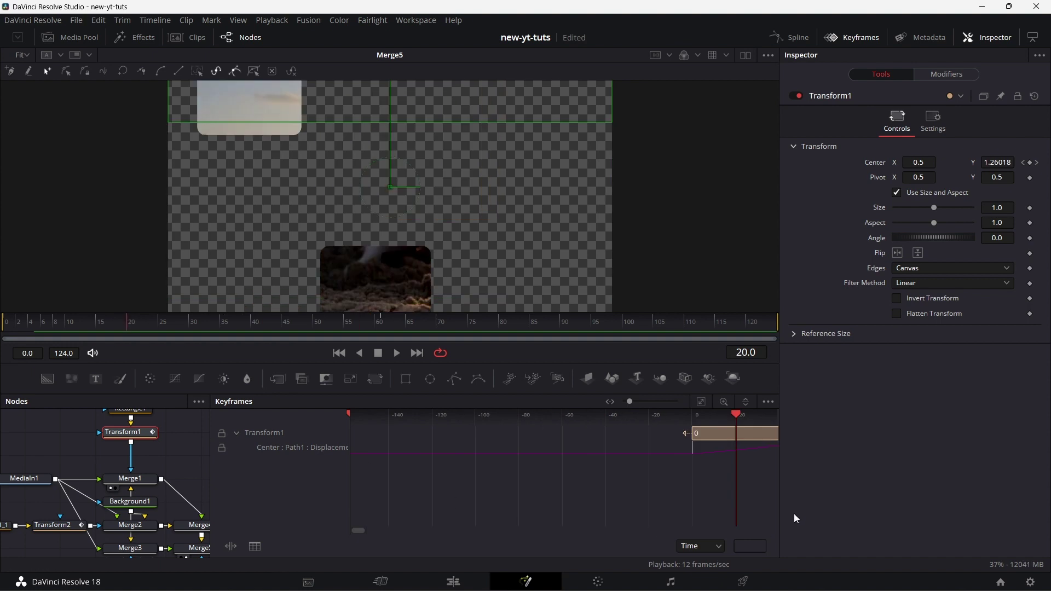
pyautogui.moveTo(681, 503); pyautogui.dragTo(480, 497)
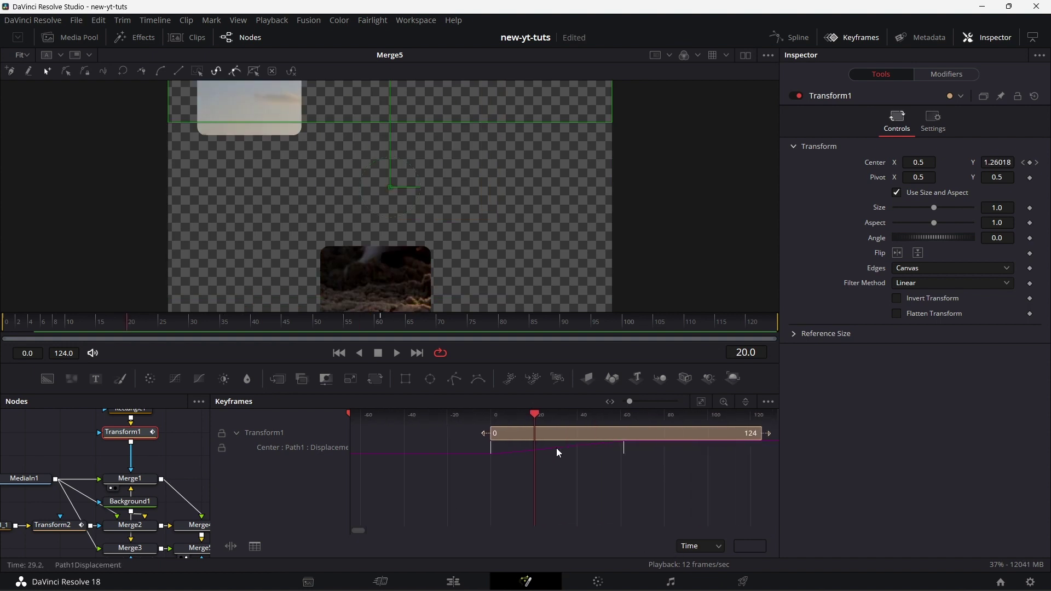
pyautogui.moveTo(622, 452); pyautogui.dragTo(536, 457)
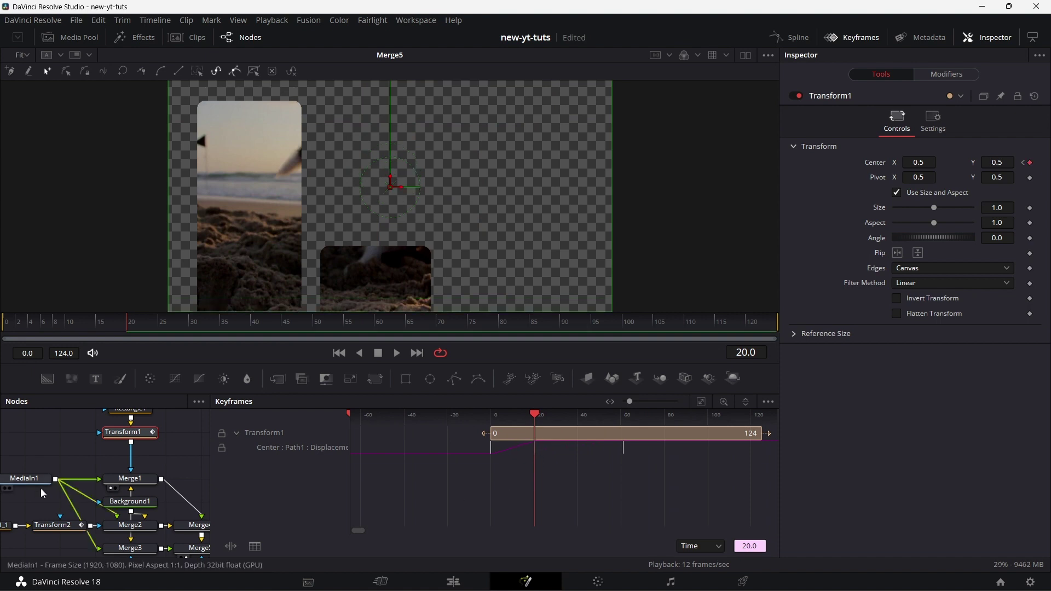
pyautogui.hscroll(-3, 93, 471)
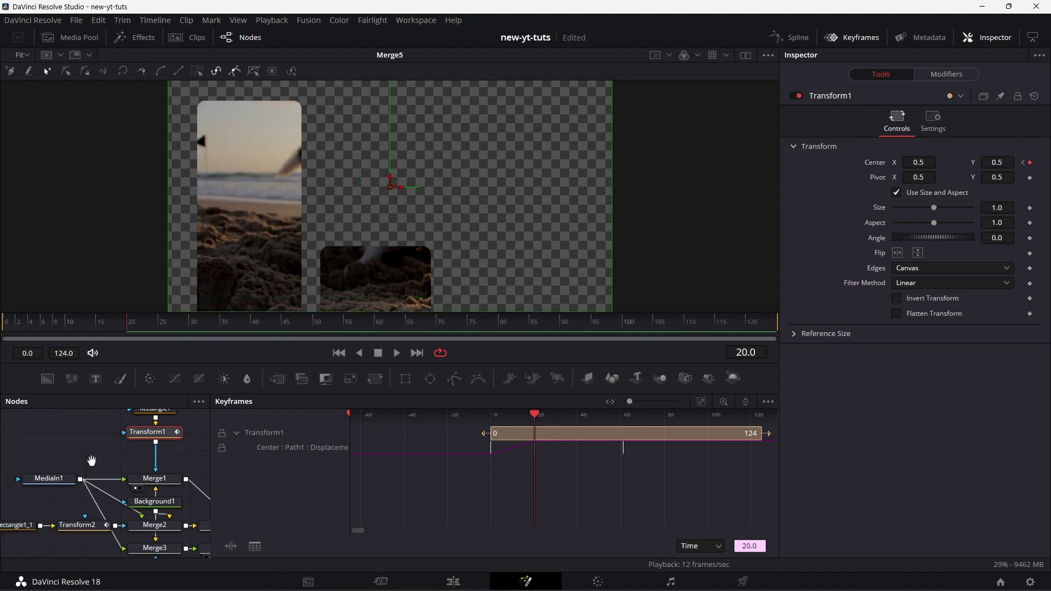
# - Move Transform2's and Transform3's Center end keyframes to frame 20, then close Keyframes
pyautogui.click(95, 526)
pyautogui.click(239, 433)
pyautogui.moveTo(636, 455); pyautogui.dragTo(535, 461)
pyautogui.scroll(-3, 110, 520)
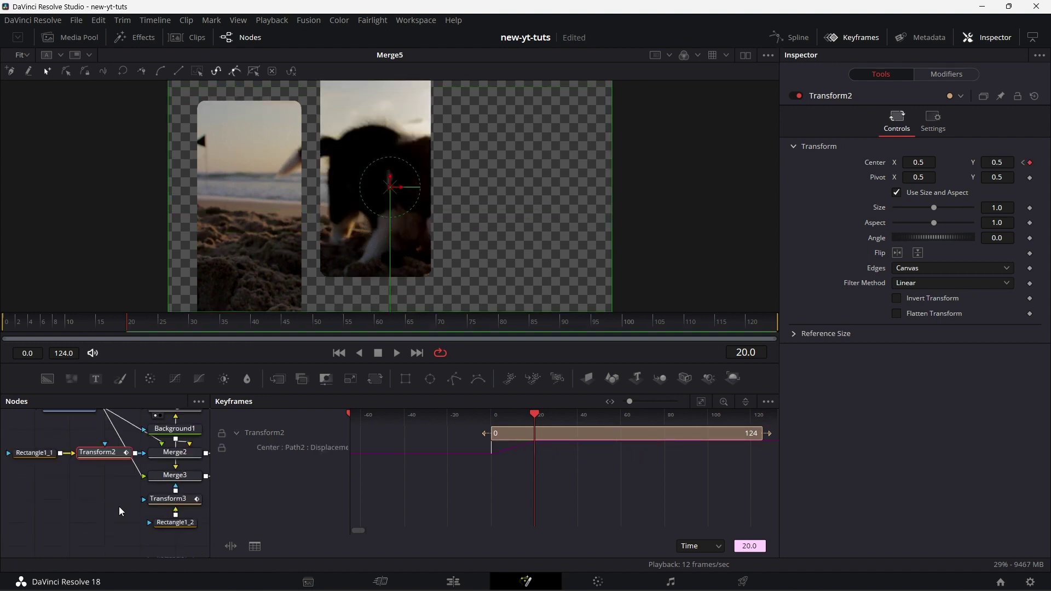
pyautogui.click(168, 502)
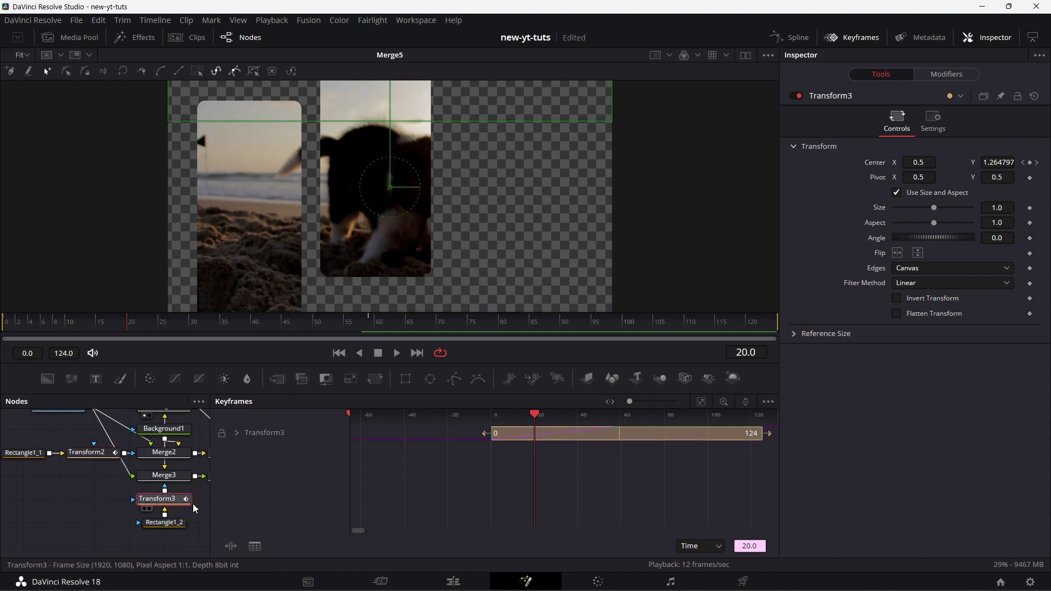
pyautogui.click(237, 433)
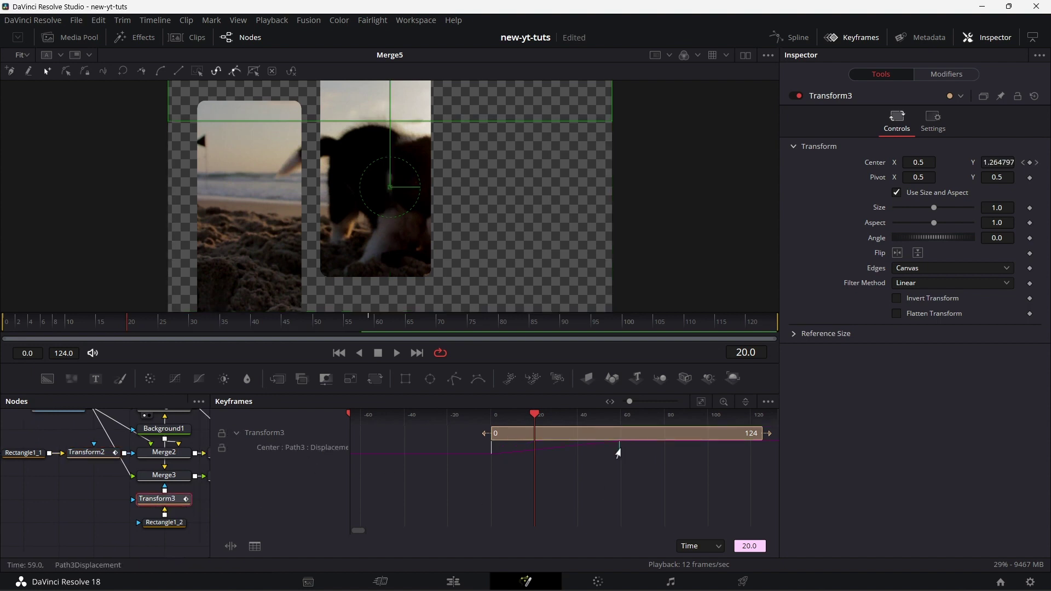
pyautogui.moveTo(618, 452); pyautogui.dragTo(537, 464)
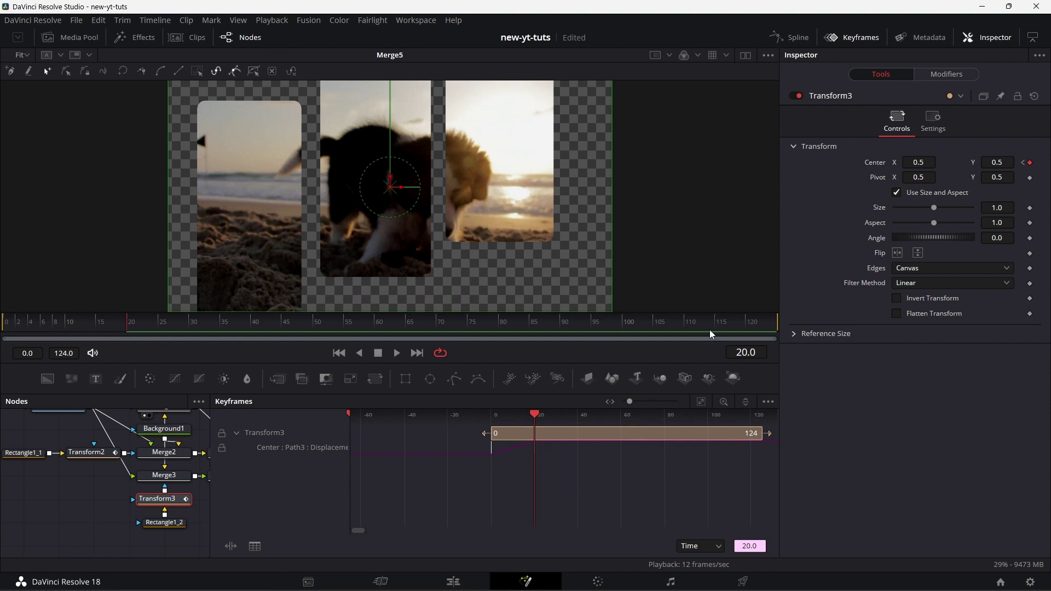
pyautogui.click(854, 37)
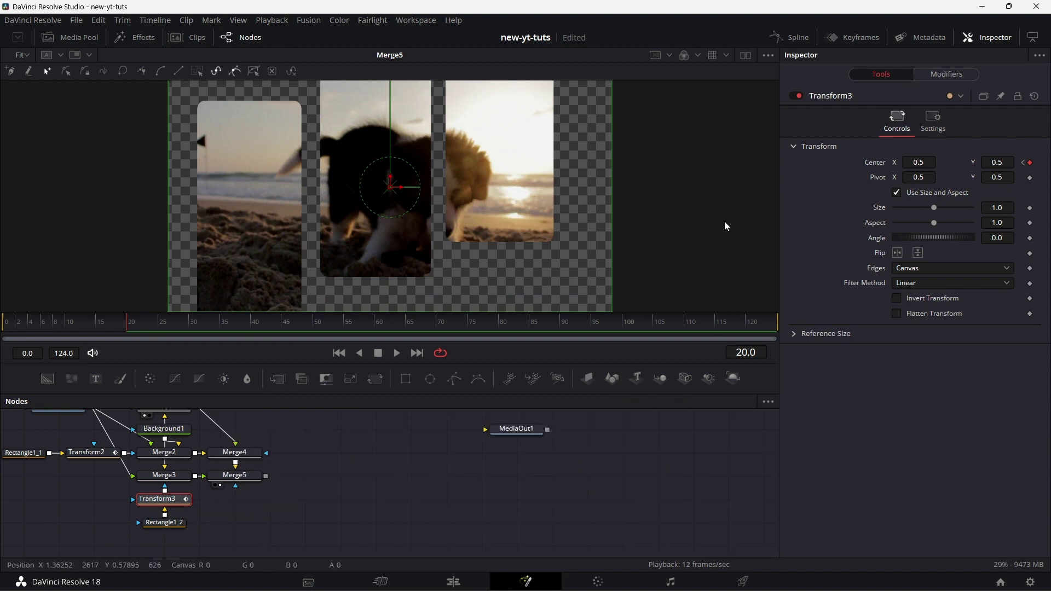
# - From frame 0, wire Merge5's output into MediaOut1, view MediaOut1 and play the composite
pyautogui.click(6, 323)
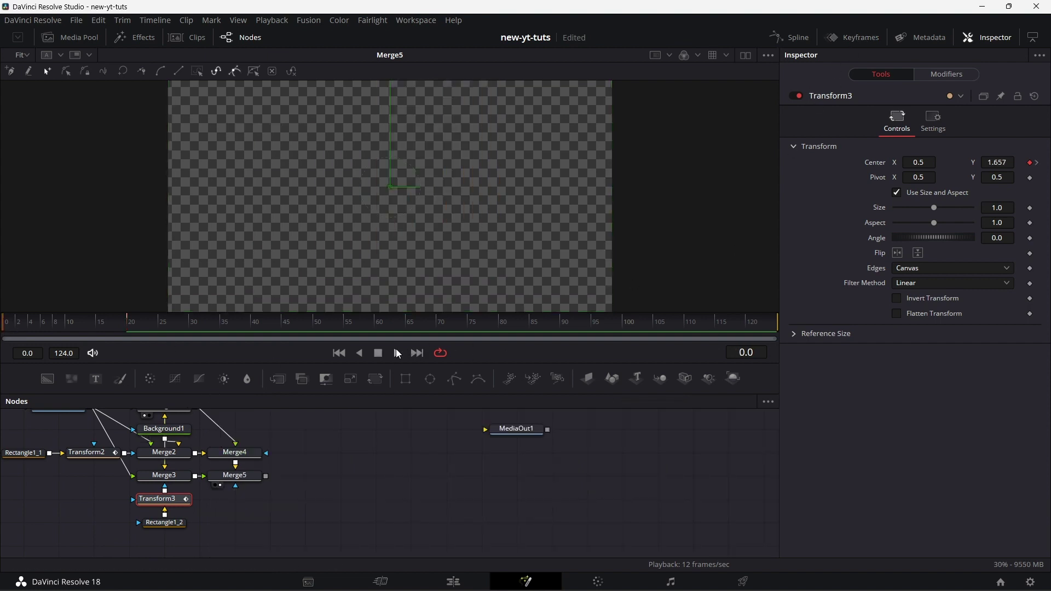
pyautogui.click(332, 495)
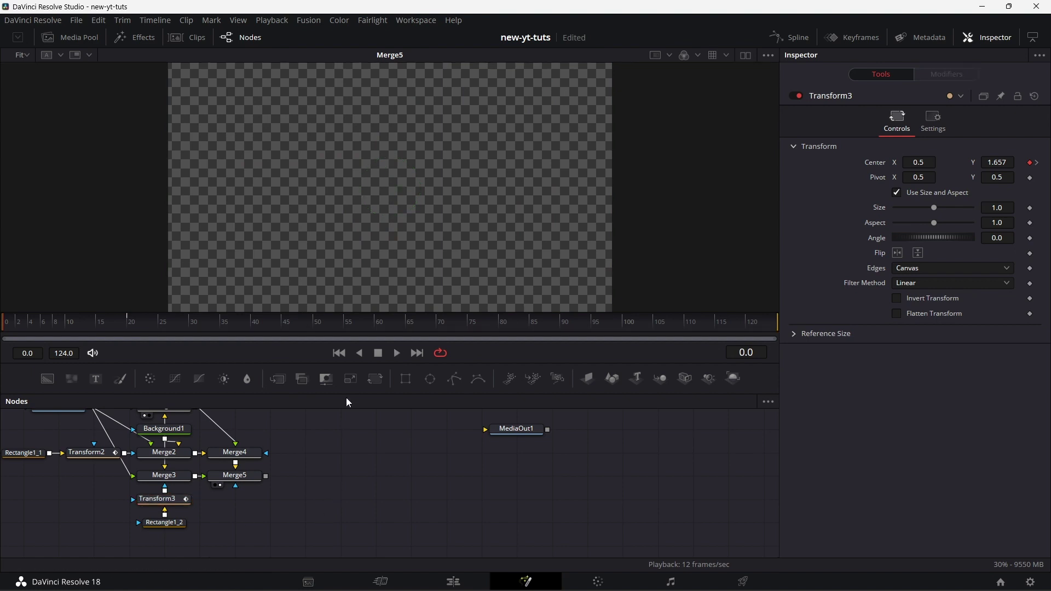
pyautogui.moveTo(266, 476); pyautogui.dragTo(370, 488)
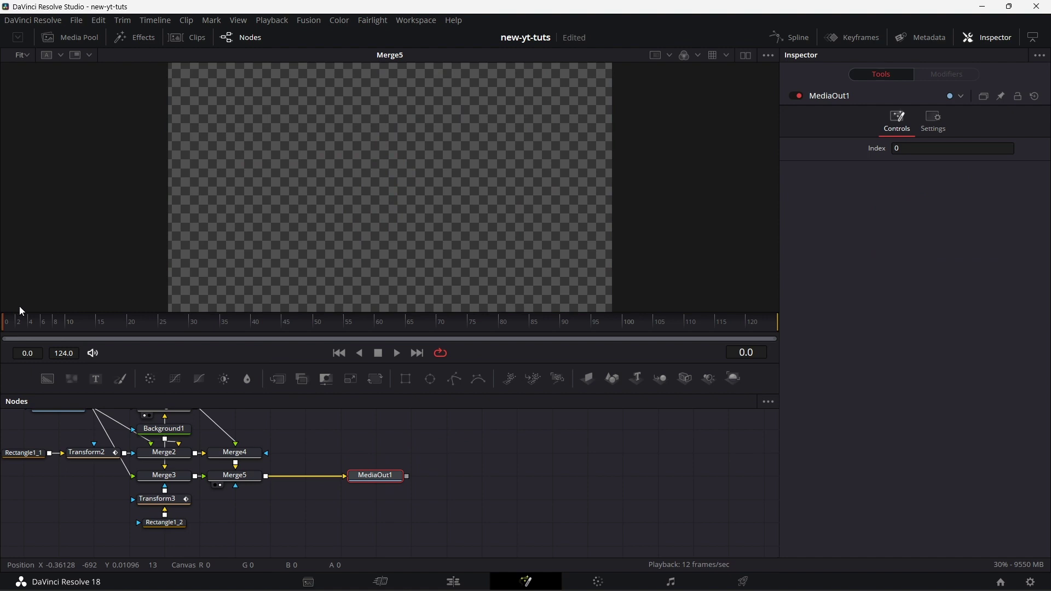
pyautogui.press('1')
pyautogui.press('space')
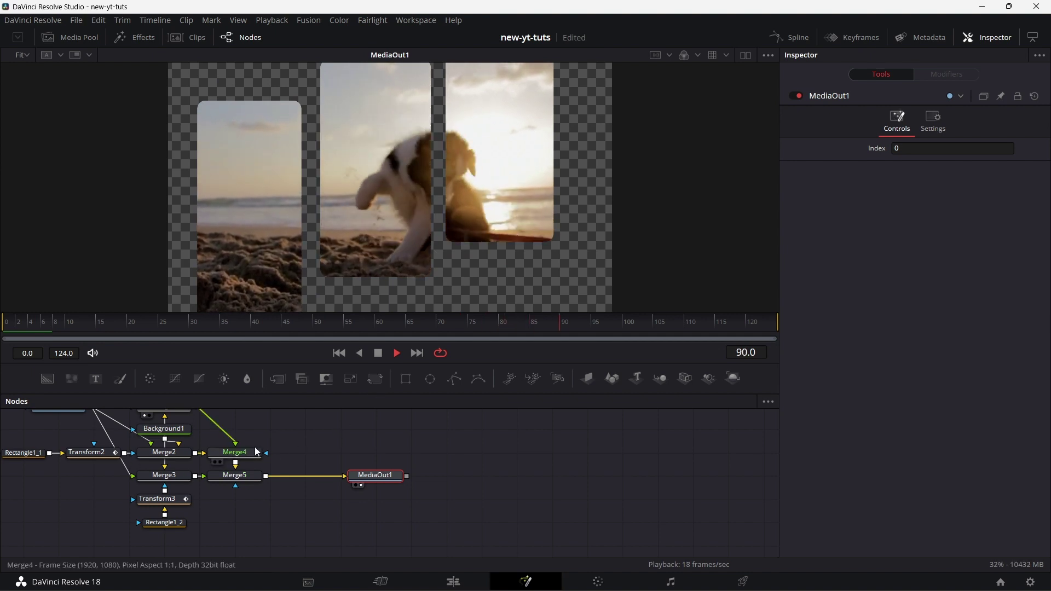
pyautogui.moveTo(257, 445); pyautogui.dragTo(278, 479)
pyautogui.scroll(3, 279, 478)
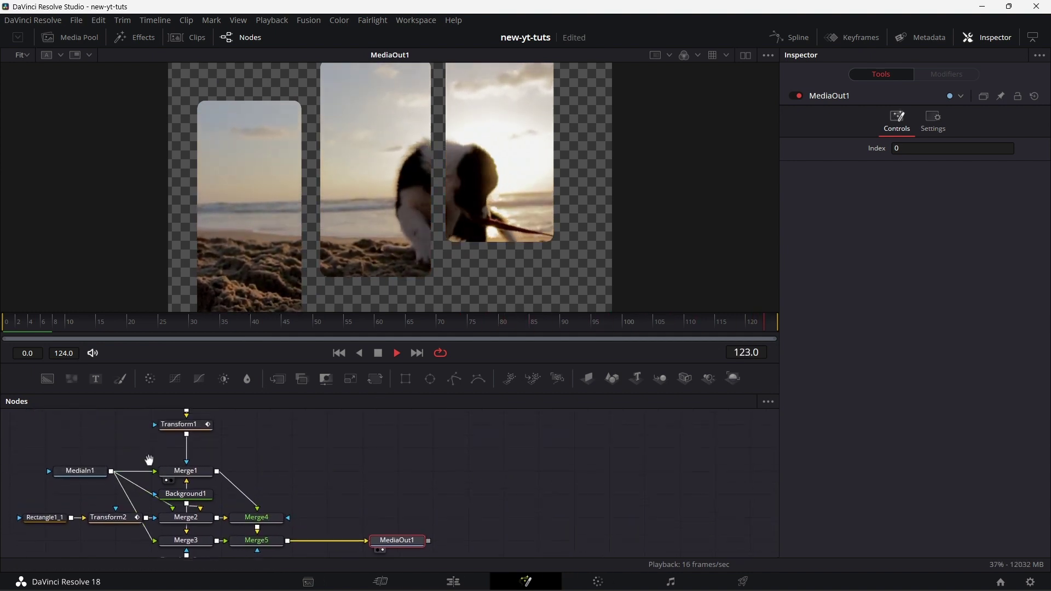
# - In the Spline editor, flatten and ease Transform1's Displacement keyframes with F and T
pyautogui.click(179, 424)
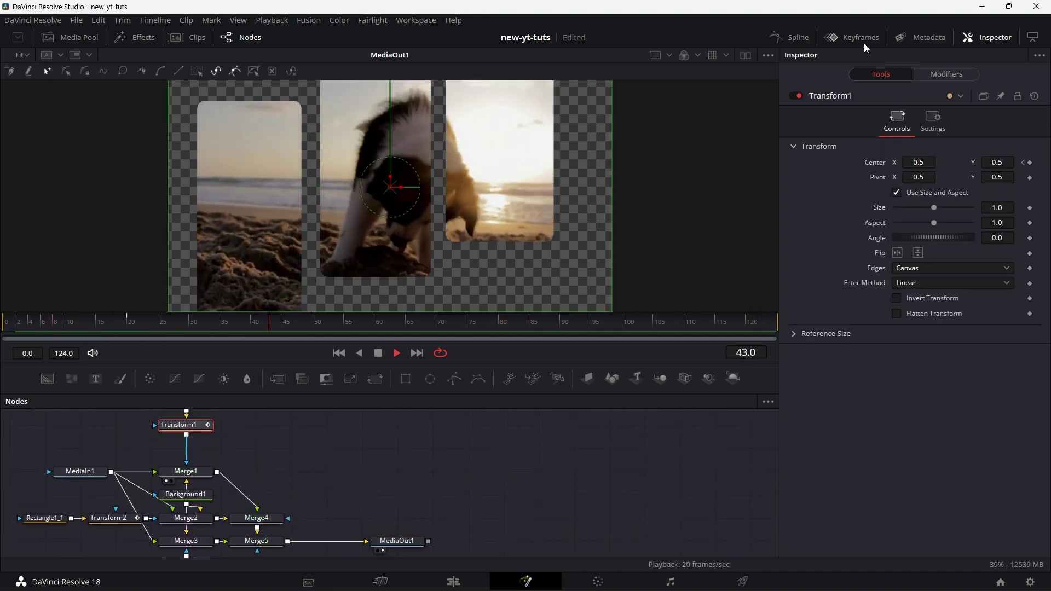
pyautogui.click(790, 37)
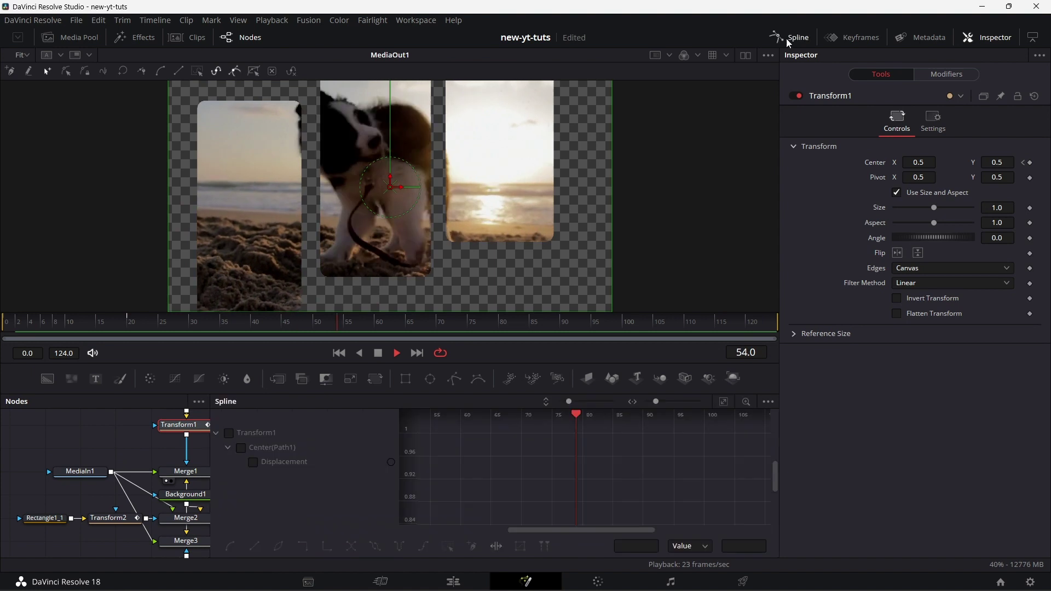
pyautogui.click(378, 353)
pyautogui.click(253, 463)
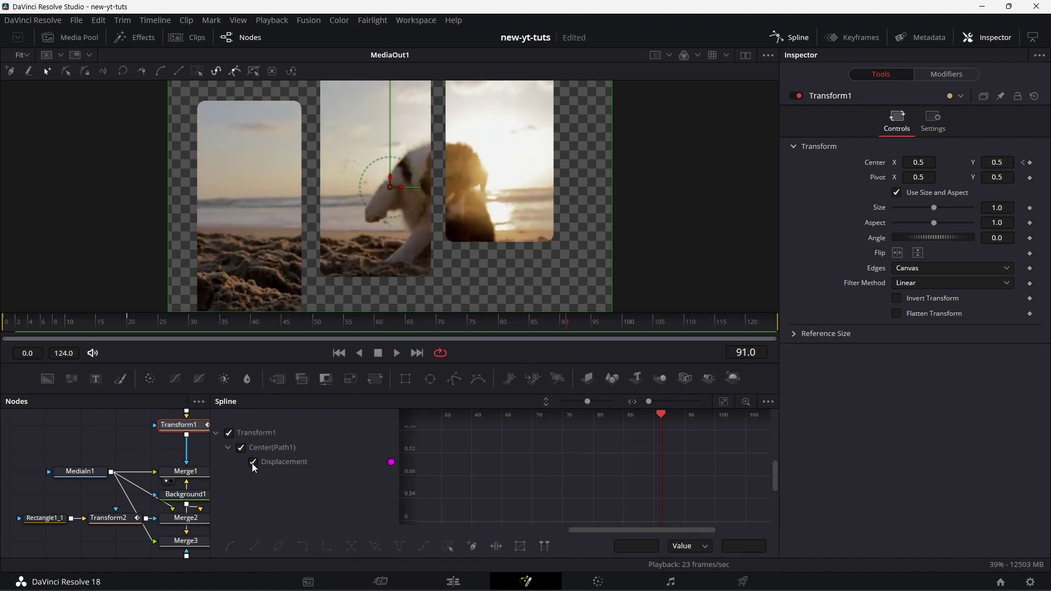
pyautogui.click(723, 404)
pyautogui.moveTo(762, 426); pyautogui.dragTo(430, 523)
pyautogui.press('f')
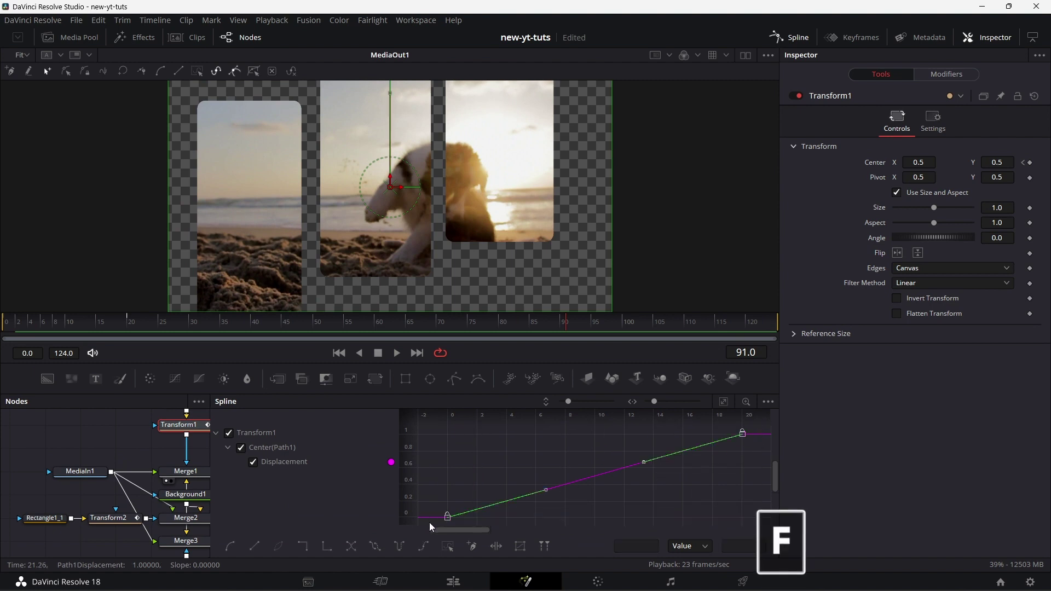
pyautogui.press('t')
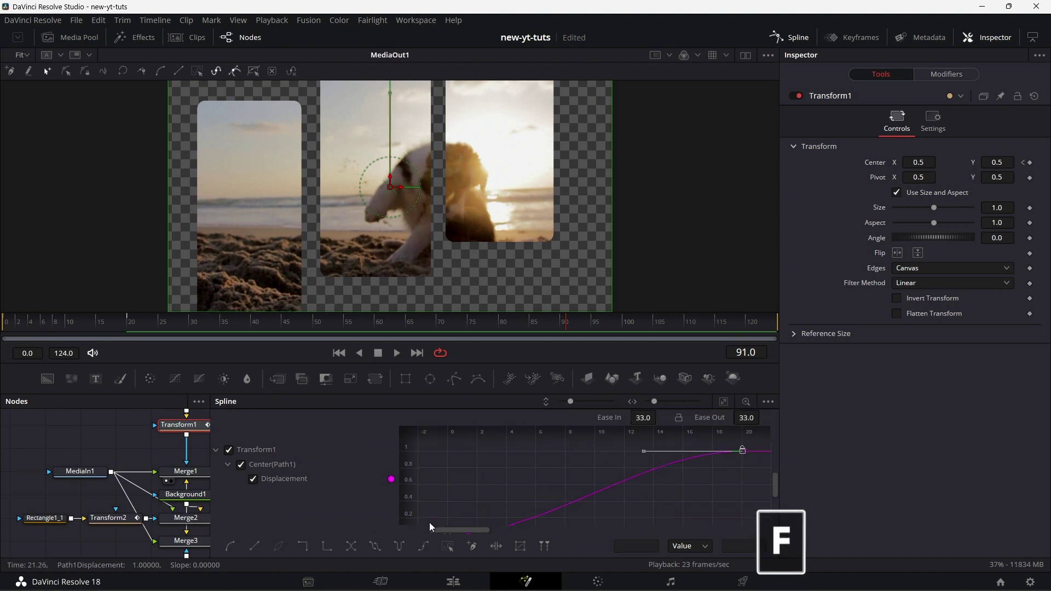
pyautogui.scroll(3, 657, 417)
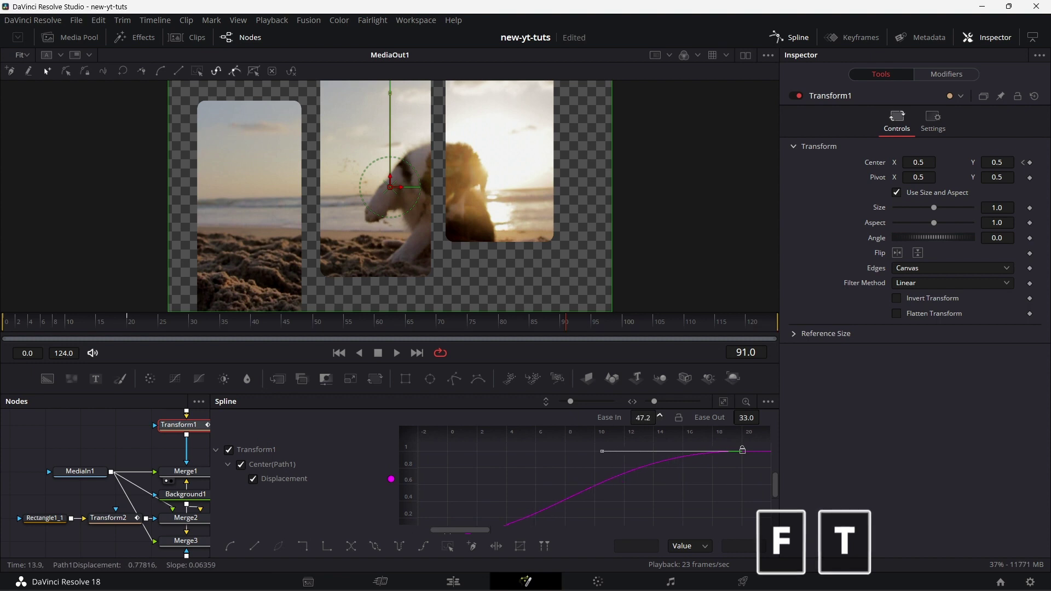
pyautogui.scroll(5, 659, 417)
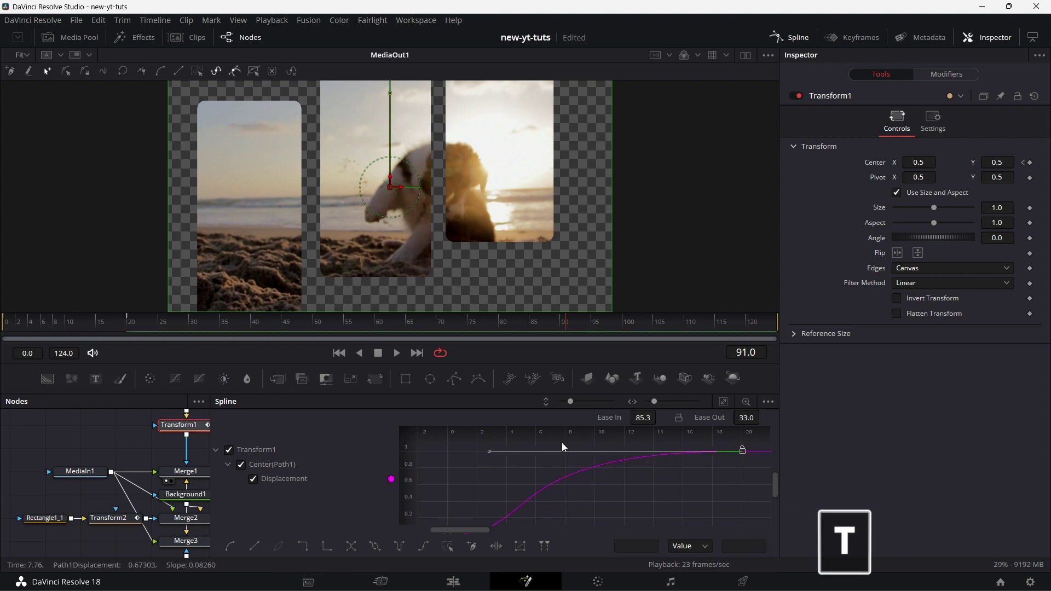
# - Smooth Transform2's Displacement curve into an S-curve and lengthen its ease-in to 86
pyautogui.click(108, 518)
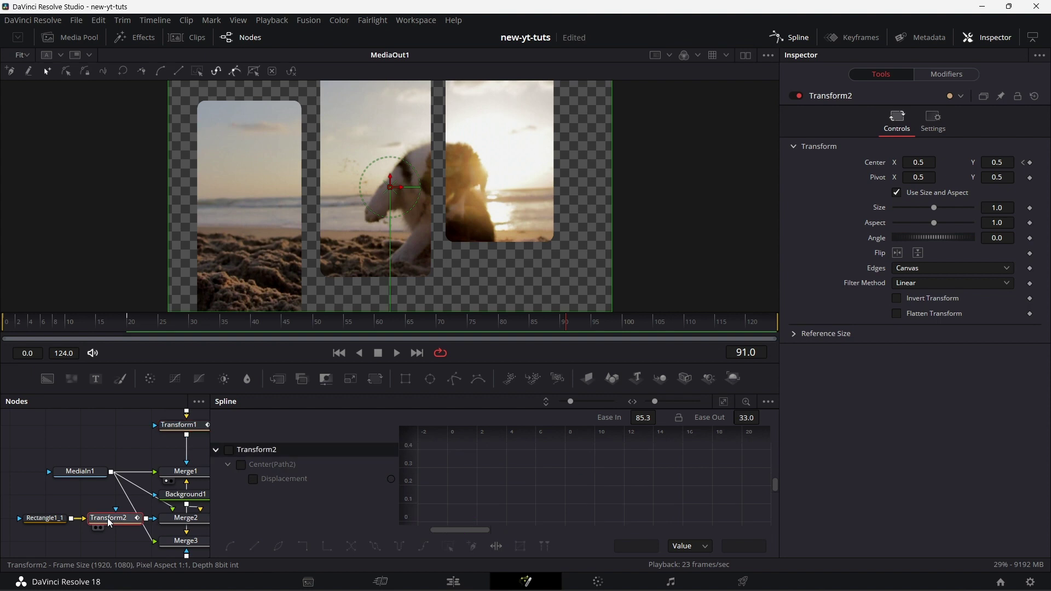
pyautogui.click(253, 479)
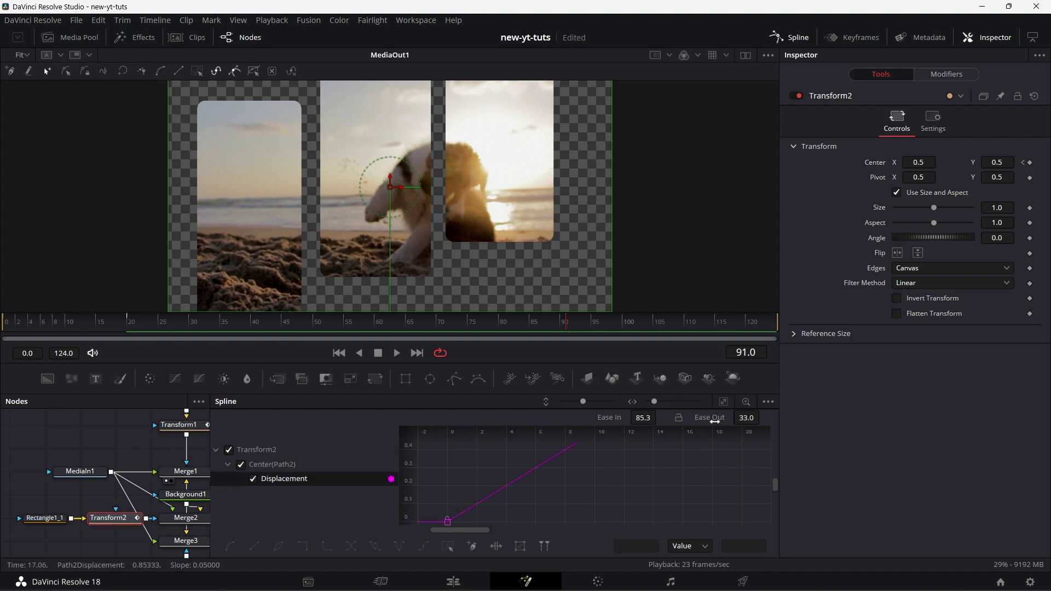
pyautogui.click(723, 402)
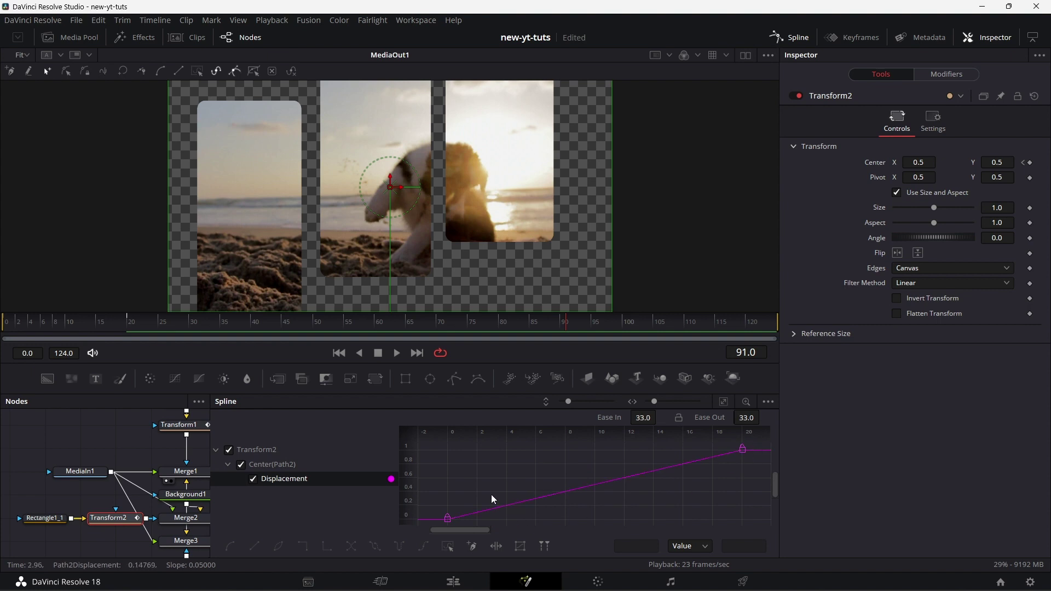
pyautogui.hotkey('shift', 's')
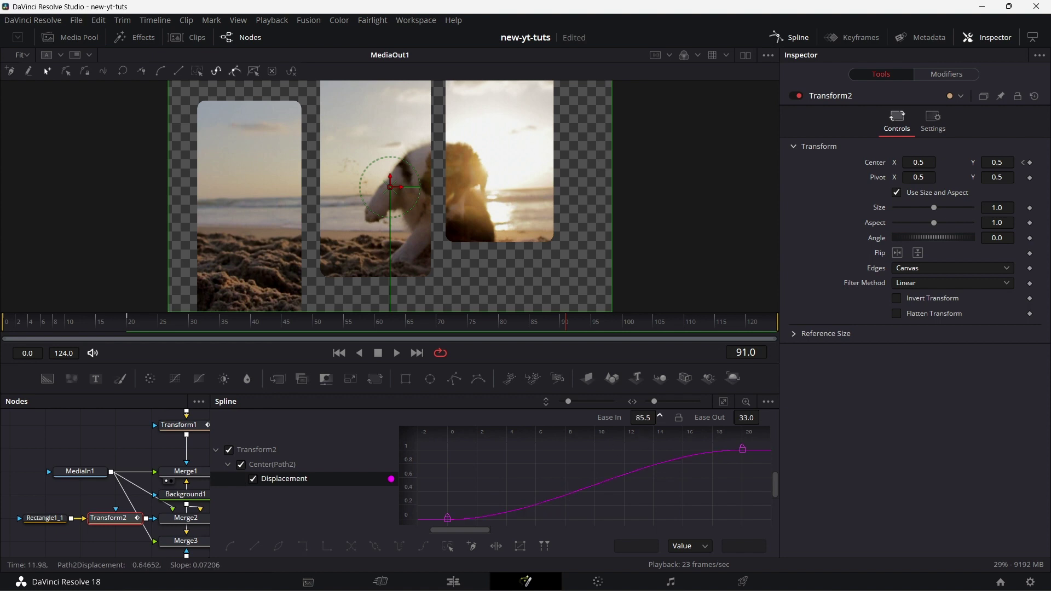
pyautogui.moveTo(660, 416); pyautogui.dragTo(629, 424)
pyautogui.scroll(-3, 106, 496)
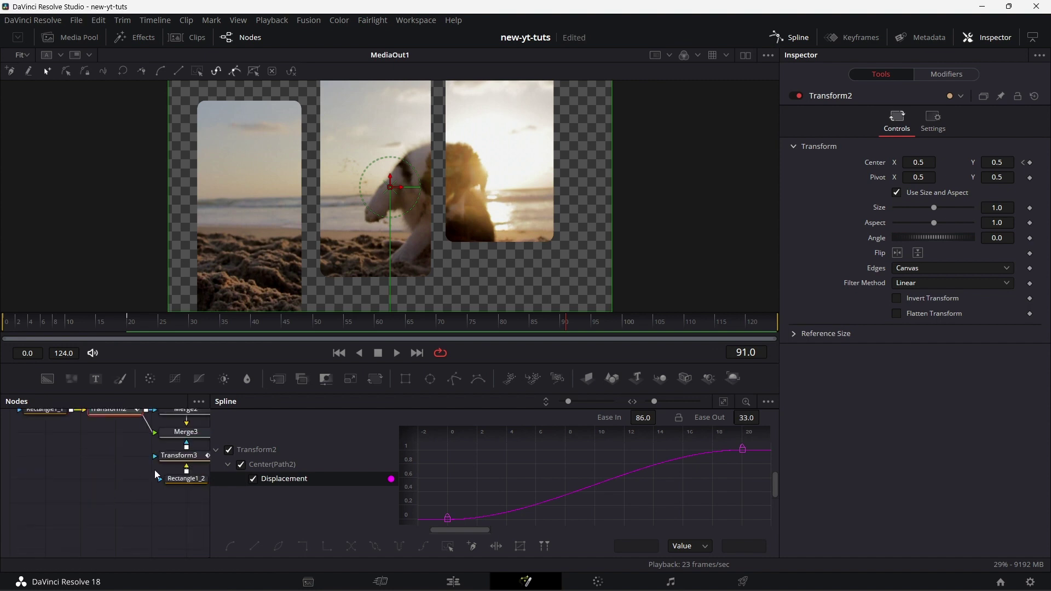
# - Smooth Transform3's Displacement curve into an S-curve with Ease In 81.7 and Ease Out 33
pyautogui.click(175, 465)
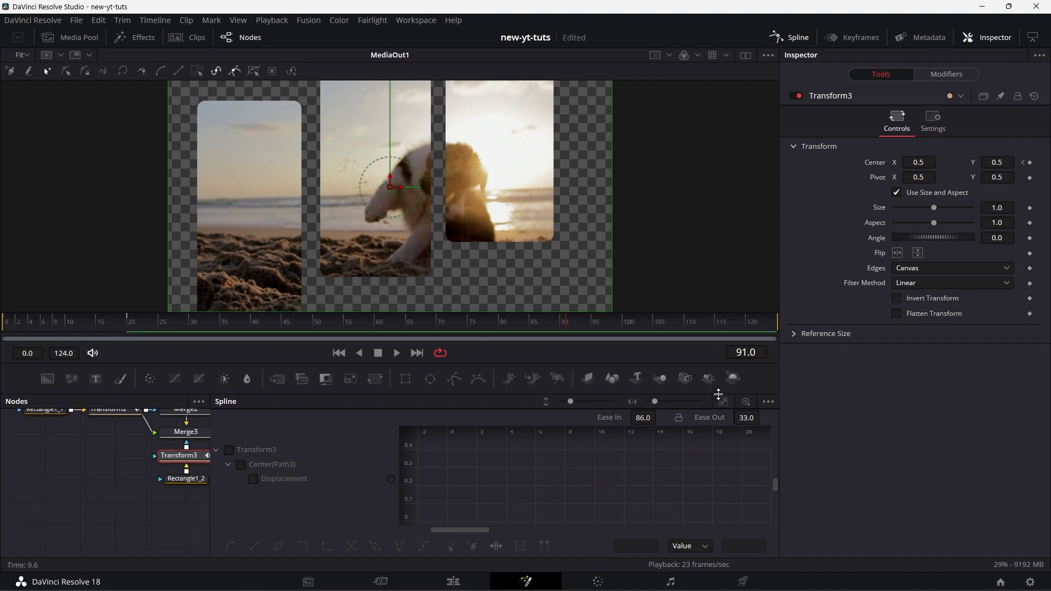
pyautogui.click(254, 479)
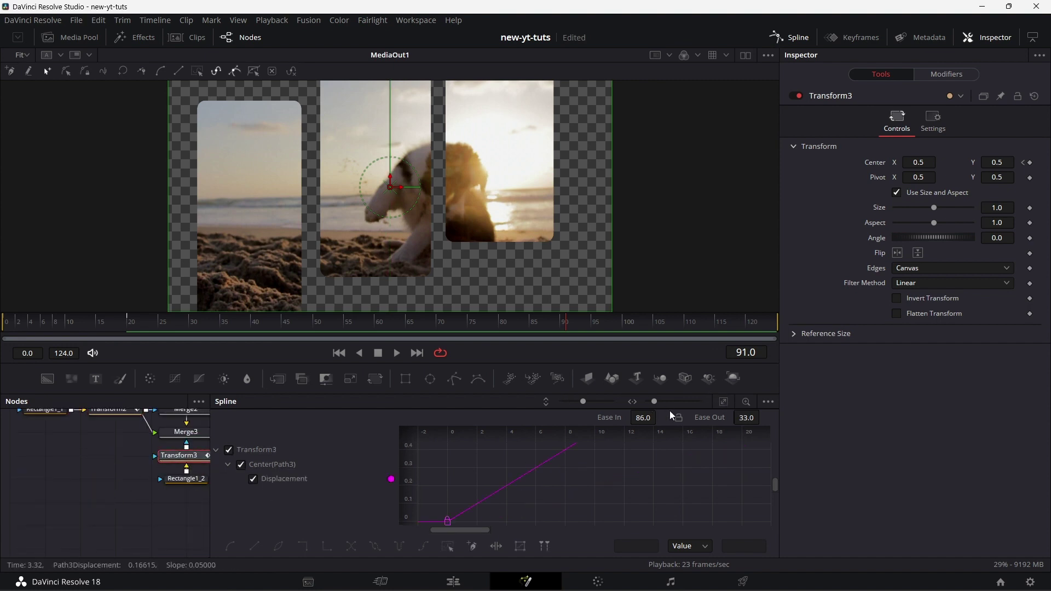
pyautogui.click(723, 401)
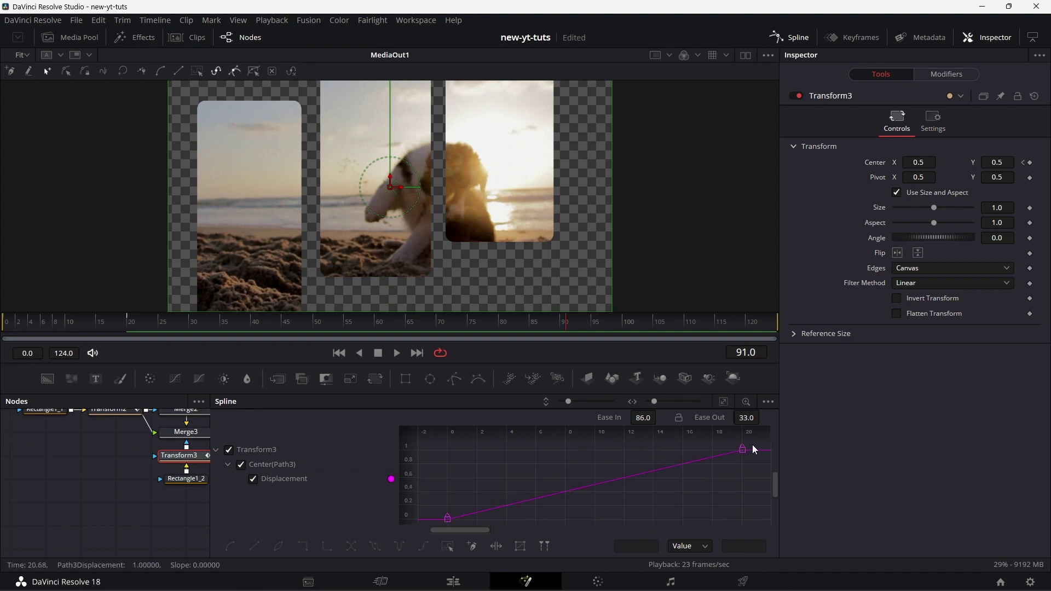
pyautogui.hotkey('shift', 's')
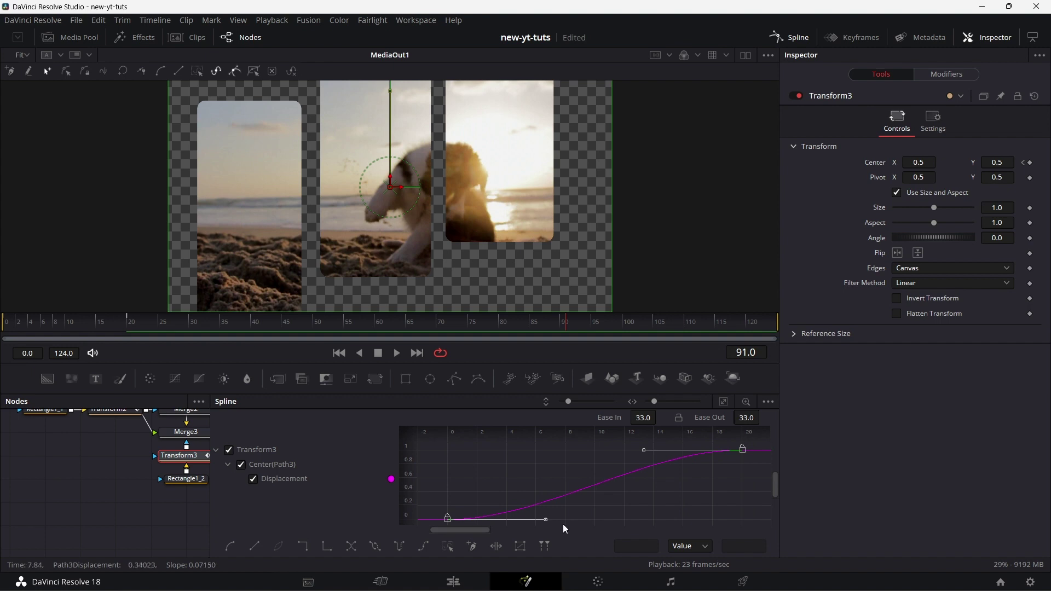
pyautogui.moveTo(641, 417); pyautogui.dragTo(659, 416)
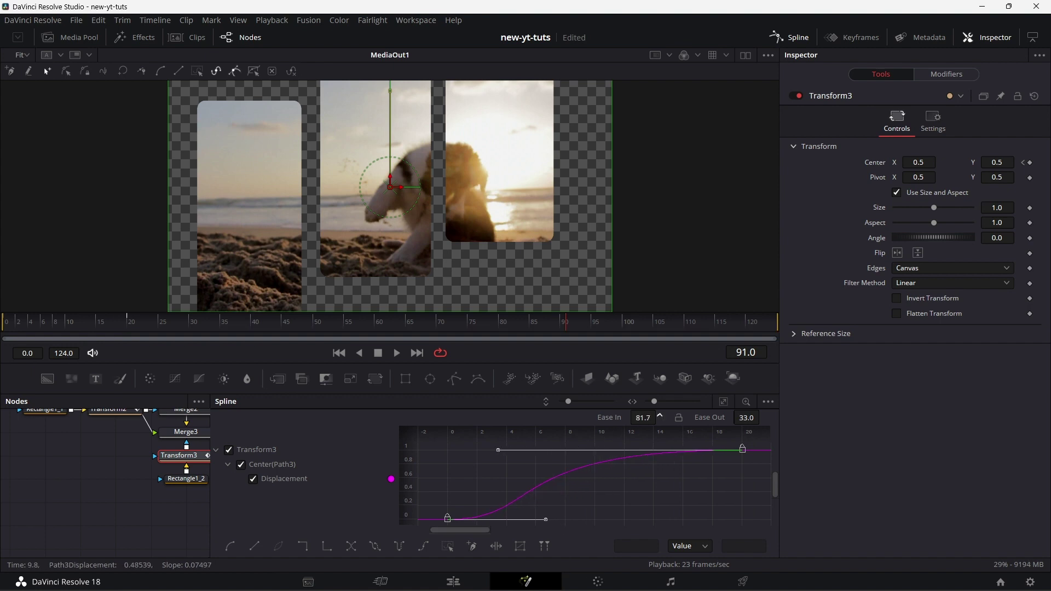
# - Close the Spline editor, go back to frame 0, and deselect Transform3
pyautogui.click(777, 37)
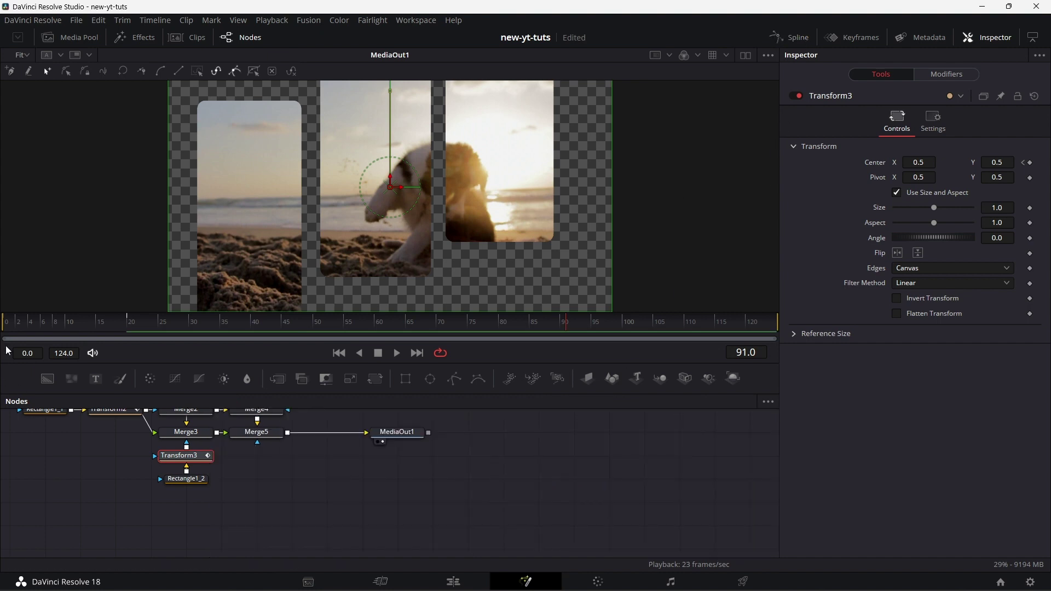
pyautogui.click(9, 325)
pyautogui.click(306, 460)
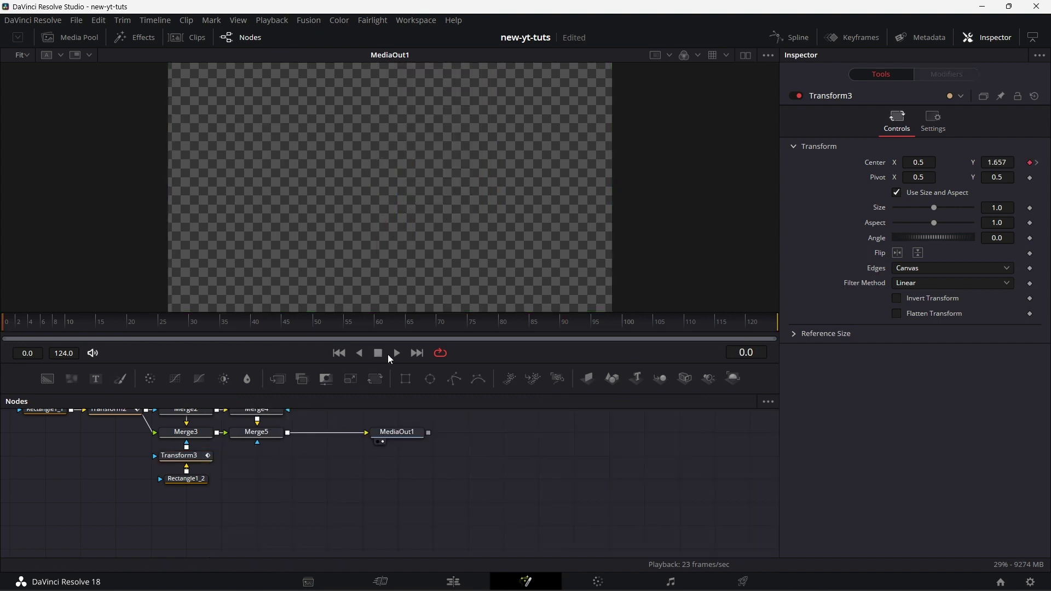